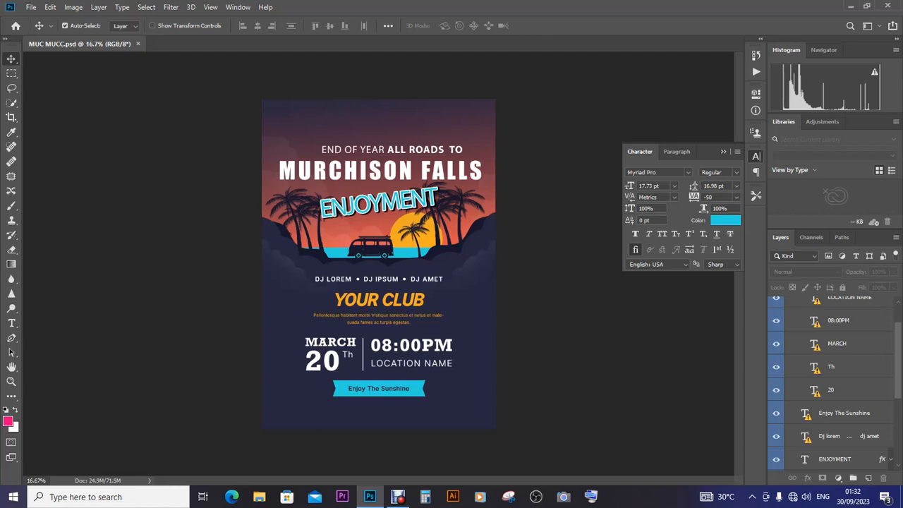
# Transform the ENJOYMENT text to about 80% scale and -3° rotation, raised to overlap the lower edge of MURCHISON FALLS
pyautogui.press('t')
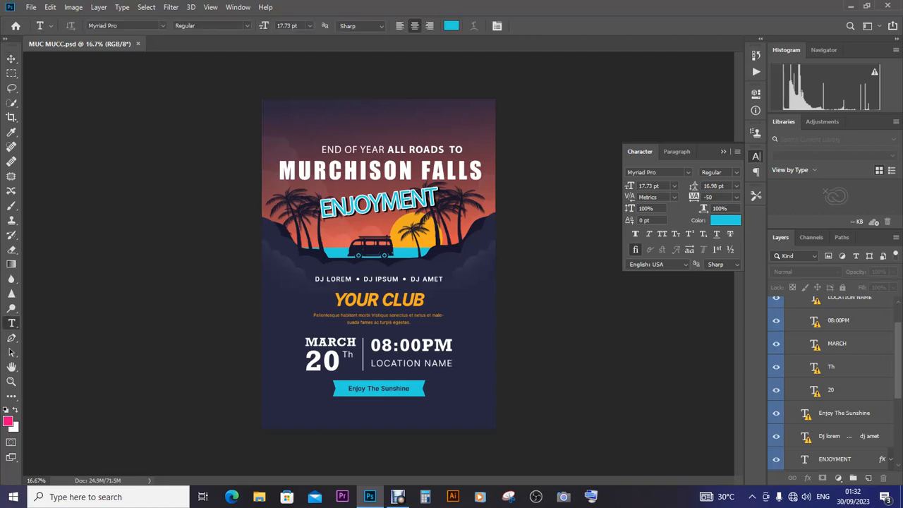
pyautogui.click(354, 205)
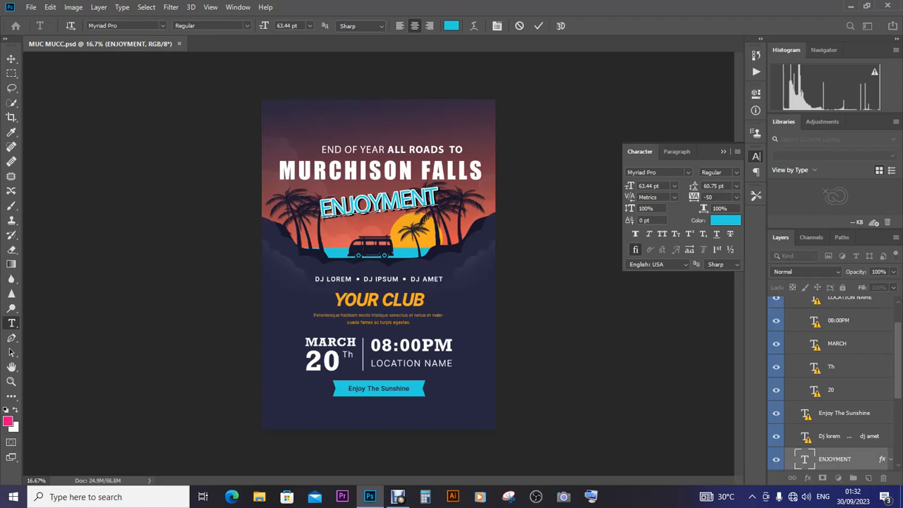
pyautogui.click(11, 58)
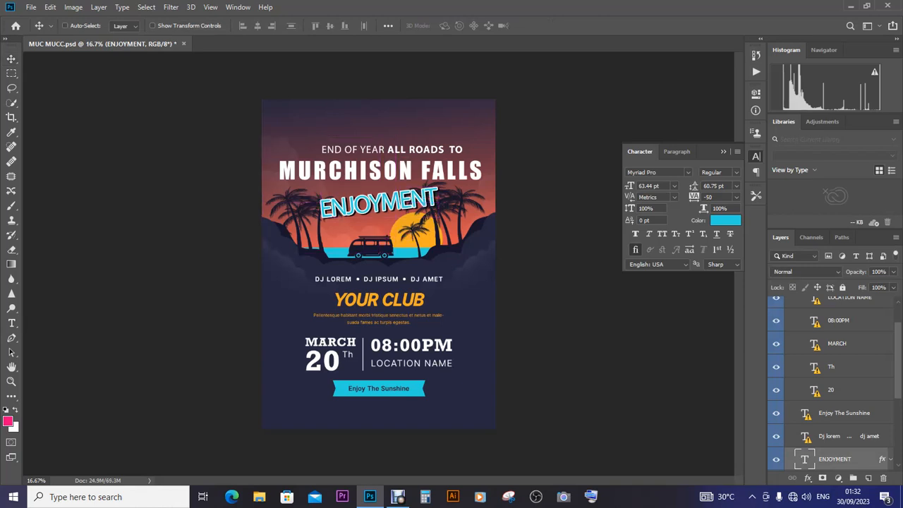
pyautogui.hotkey('ctrl', 't')
pyautogui.moveTo(439, 185); pyautogui.dragTo(434, 165)
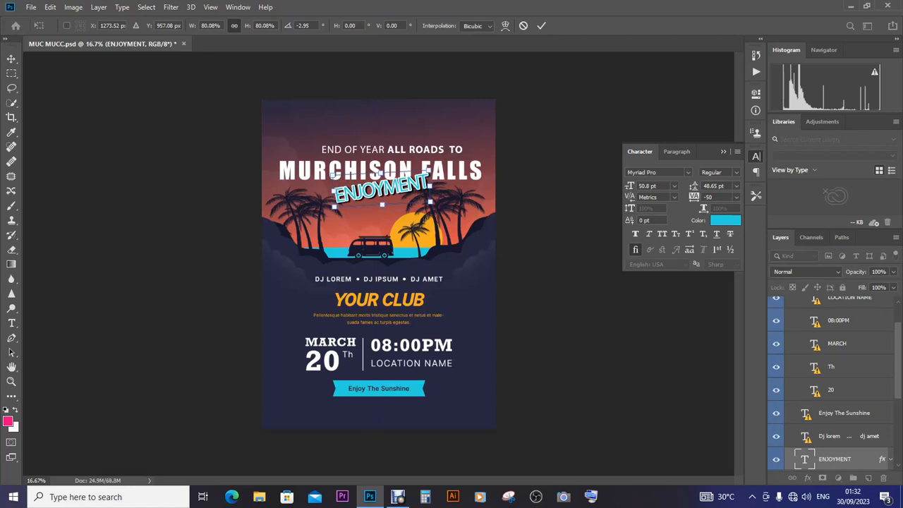
# Move the END OF YEAR, MURCHISON FALLS and ENJOYMENT text layers together straight up near the poster's top edge, to about Y 397 px
pyautogui.scroll(2, 832, 381)
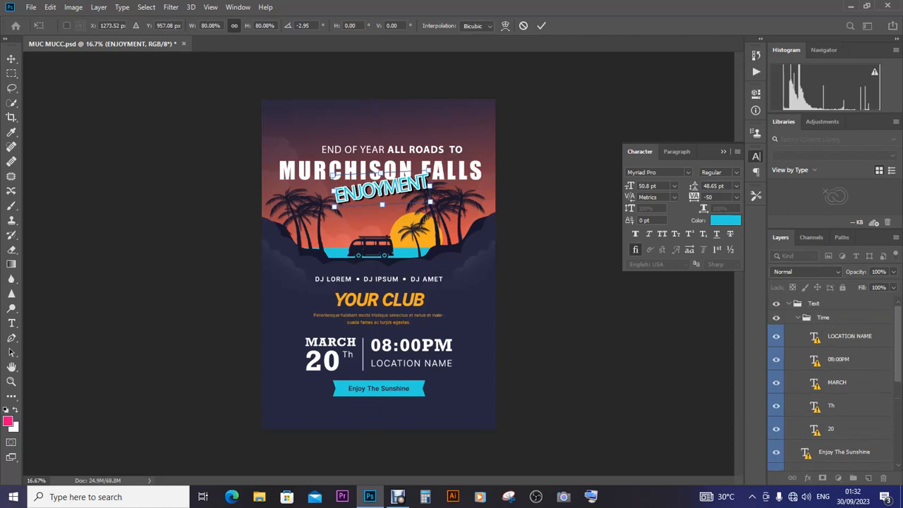
pyautogui.scroll(-3, 833, 381)
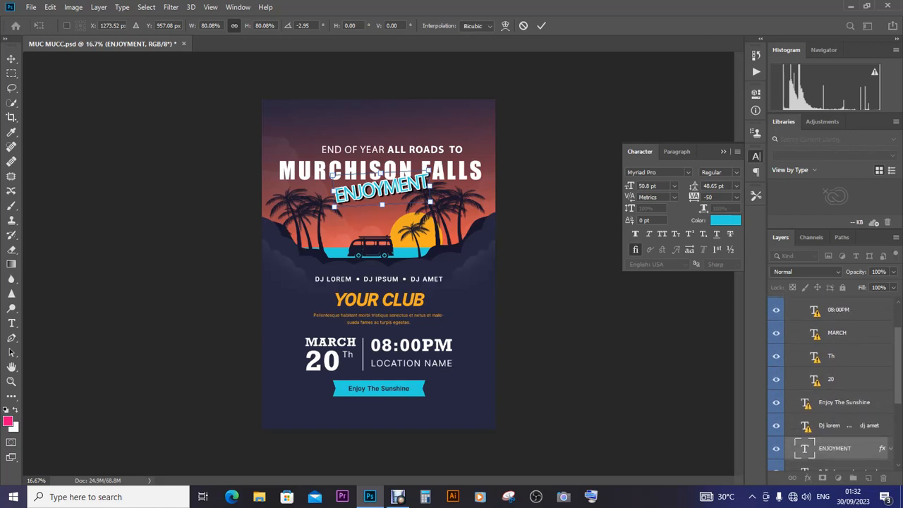
pyautogui.scroll(-4, 832, 381)
pyautogui.scroll(-5, 832, 381)
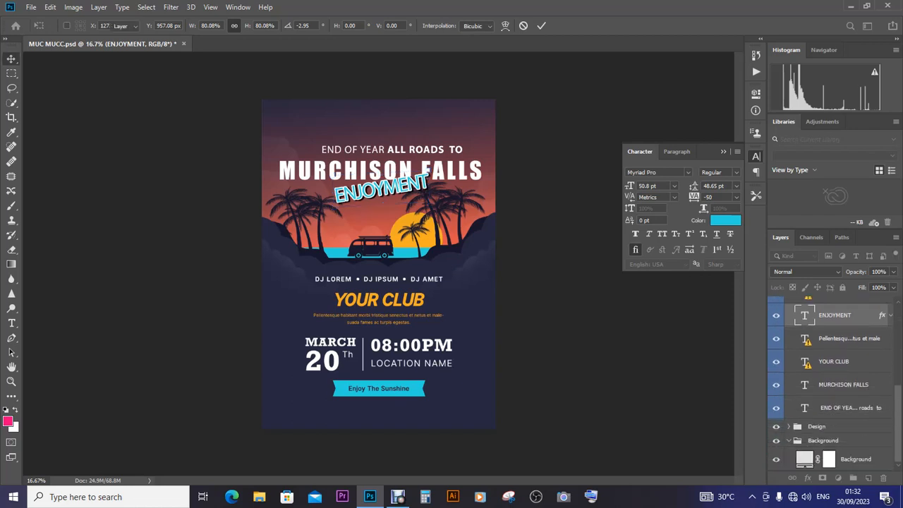
pyautogui.click(849, 408)
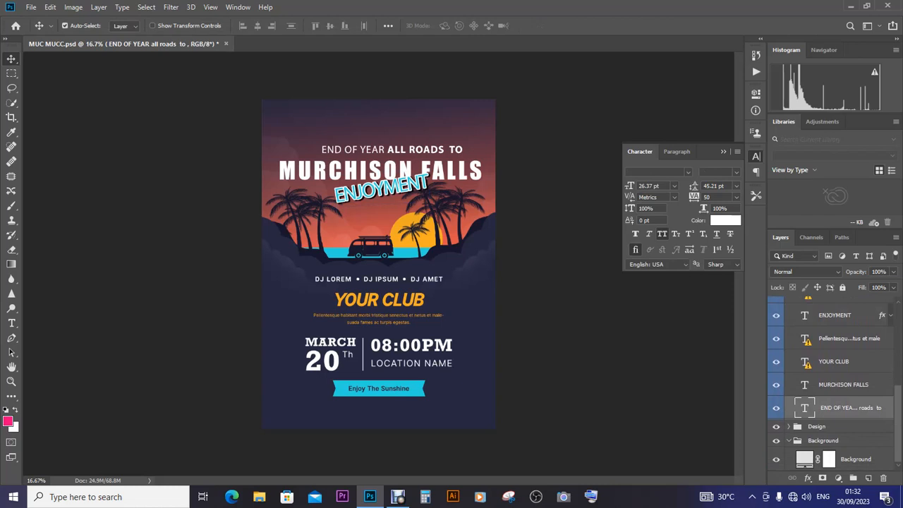
pyautogui.scroll(1, 832, 381)
pyautogui.press('ctrl')
pyautogui.keyDown('ctrl'); pyautogui.click(844, 399); pyautogui.keyUp('ctrl')
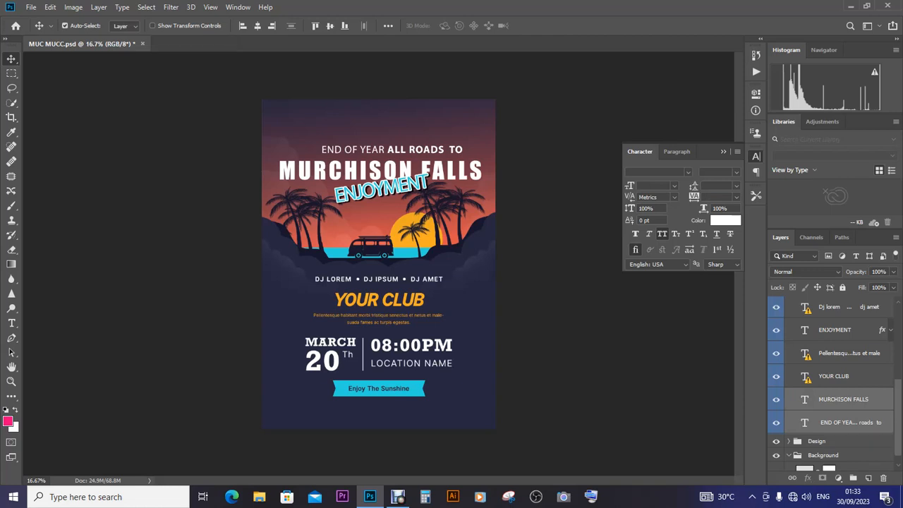
pyautogui.press('ctrl')
pyautogui.keyDown('ctrl'); pyautogui.click(835, 329); pyautogui.keyUp('ctrl')
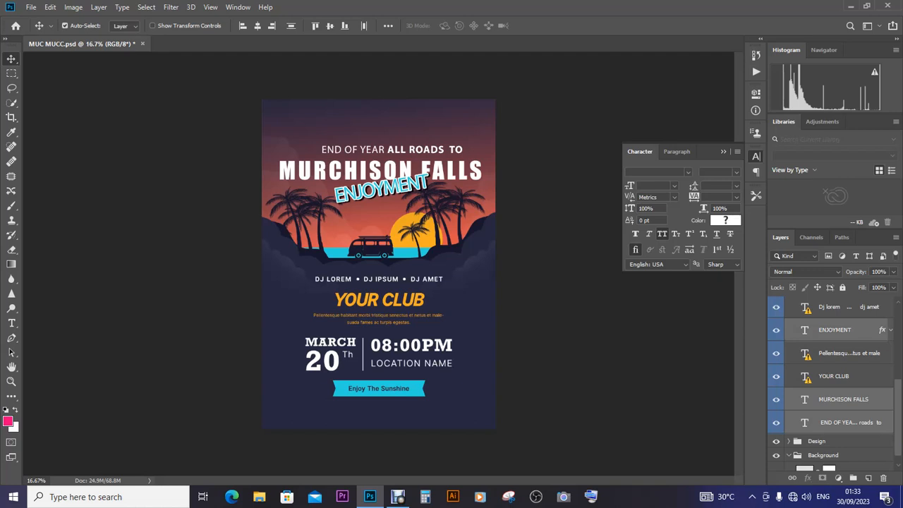
pyautogui.hotkey('ctrl', 't')
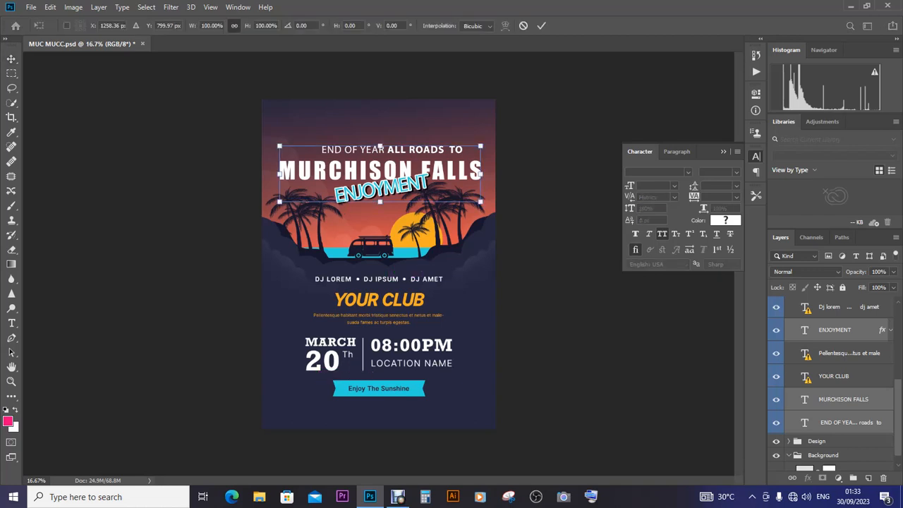
pyautogui.moveTo(470, 154); pyautogui.dragTo(469, 144)
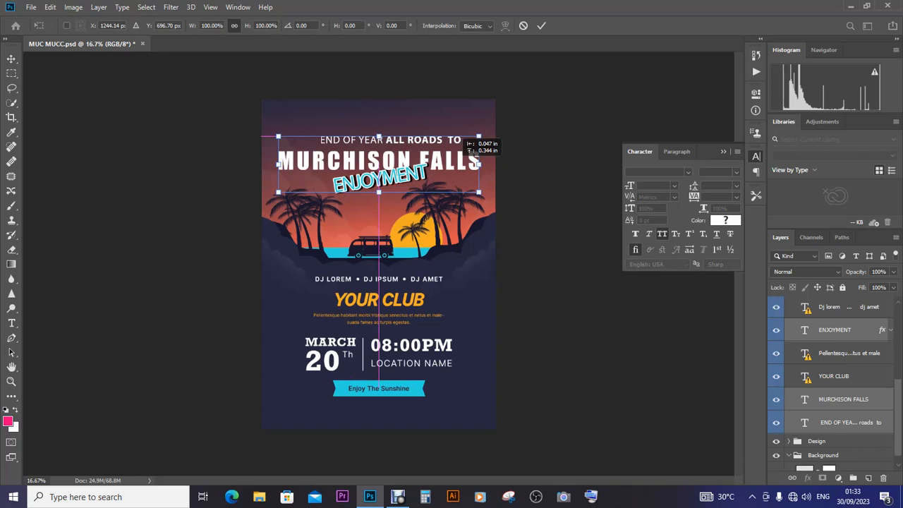
pyautogui.moveTo(469, 144); pyautogui.dragTo(469, 117)
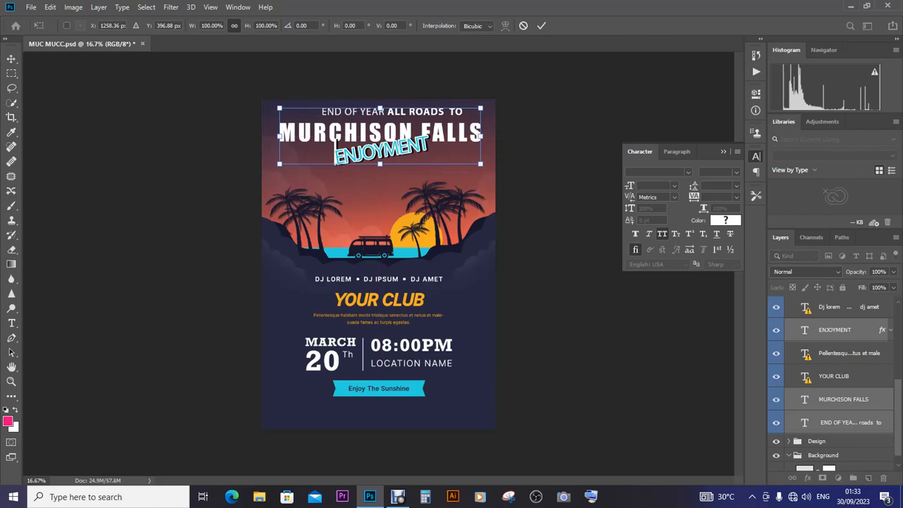
pyautogui.press('Return')
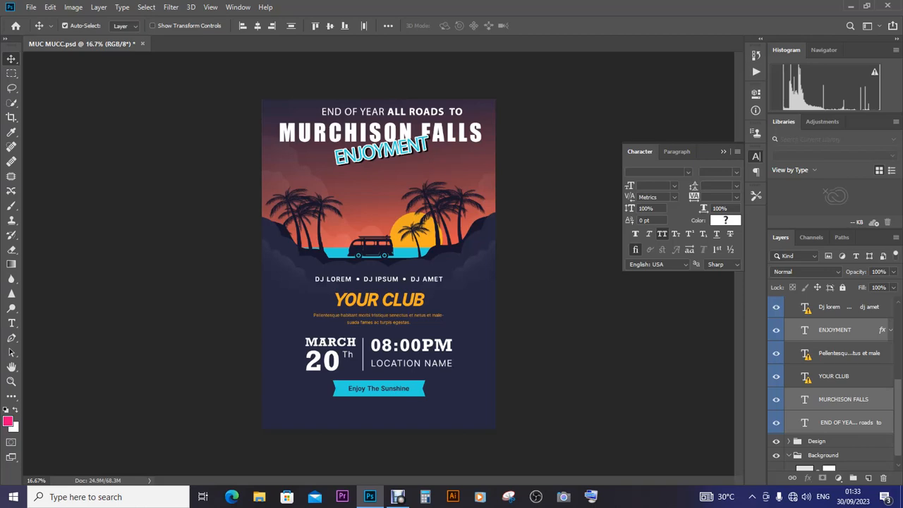
pyautogui.click(397, 496)
pyautogui.click(397, 497)
# Replace "DJ LOREM" in the DJ names line with "BOAT CRUISWZ," followed by extra spacing, accepting the font substitution
pyautogui.click(12, 323)
pyautogui.click(381, 278)
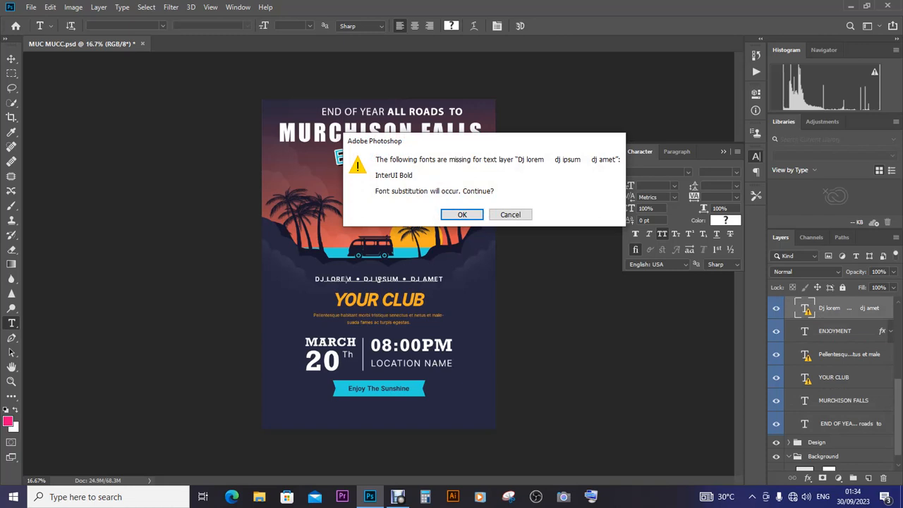
pyautogui.press('Return')
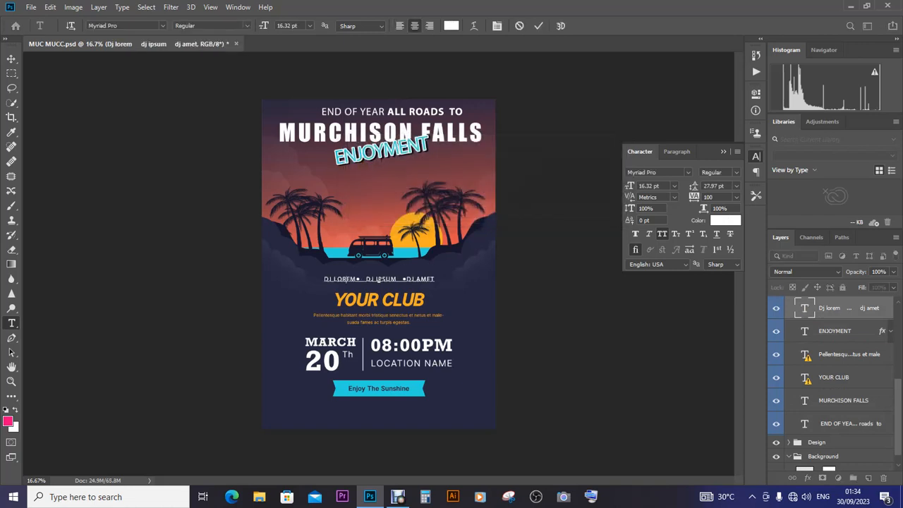
pyautogui.hotkey('shift', 'Home')
pyautogui.write('ROA')
pyautogui.write('T')
pyautogui.write('CR')
pyautogui.write('UI')
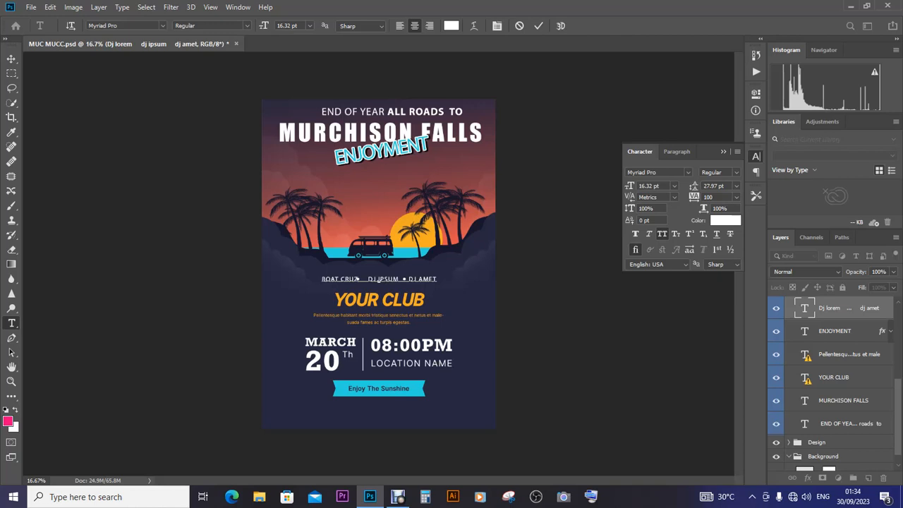
pyautogui.press('BackSpace')
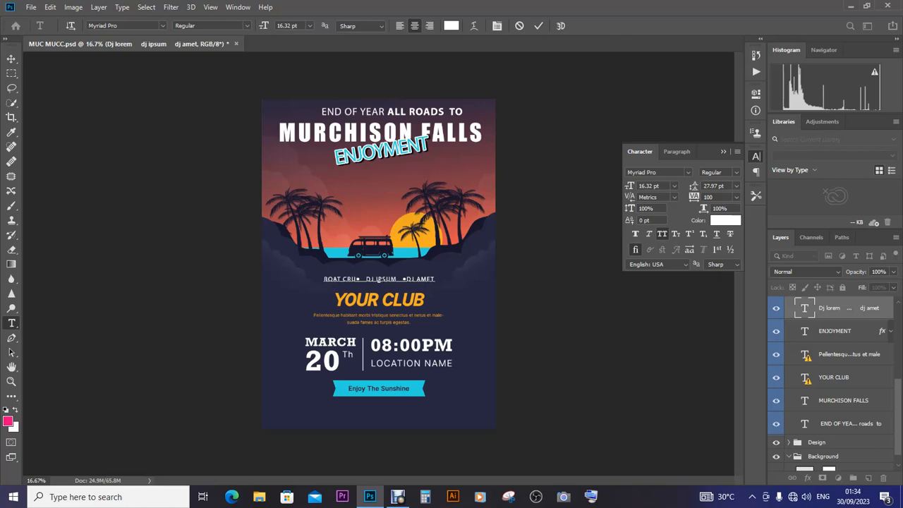
pyautogui.write('ISES,')
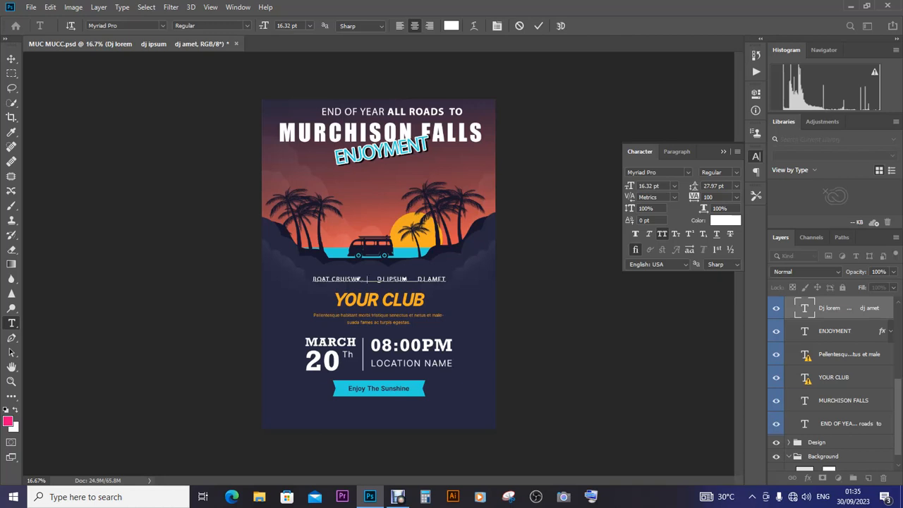
pyautogui.press('Tab')
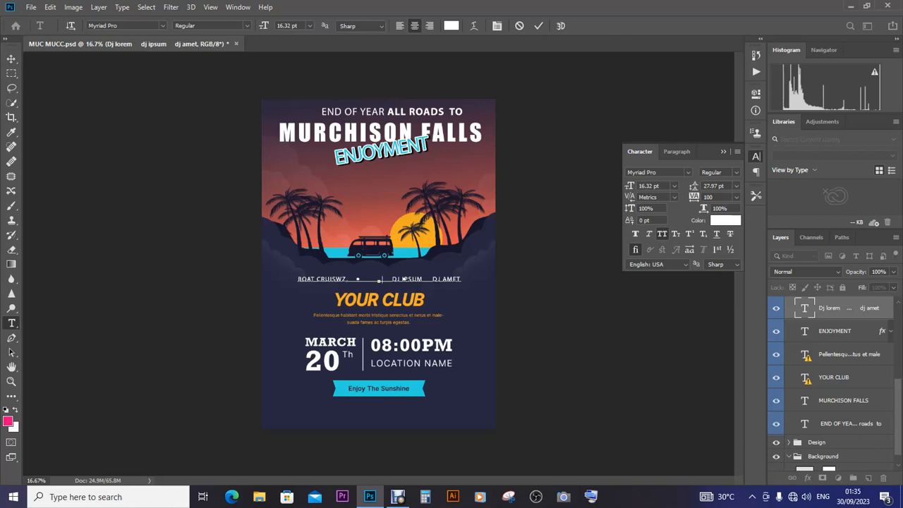
pyautogui.click(12, 59)
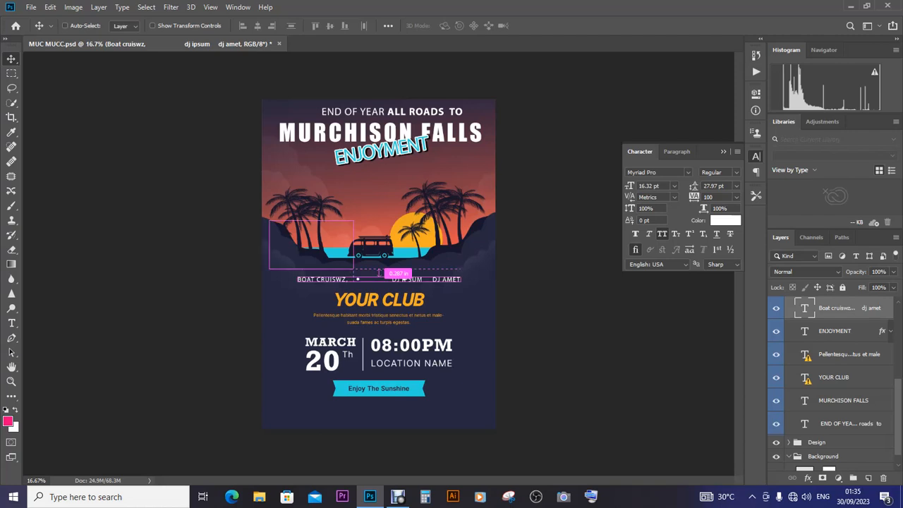
# Move the edited BOAT CRUISWZ text line down and slightly left onto the YOUR CLUB line, at about X 1155, Y 2172 px
pyautogui.hotkey('ctrl', 't')
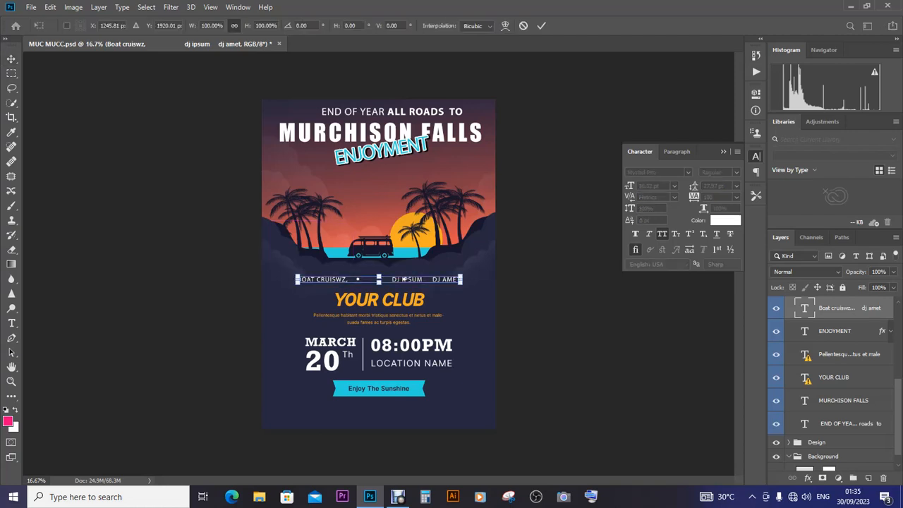
pyautogui.moveTo(403, 279); pyautogui.dragTo(395, 302)
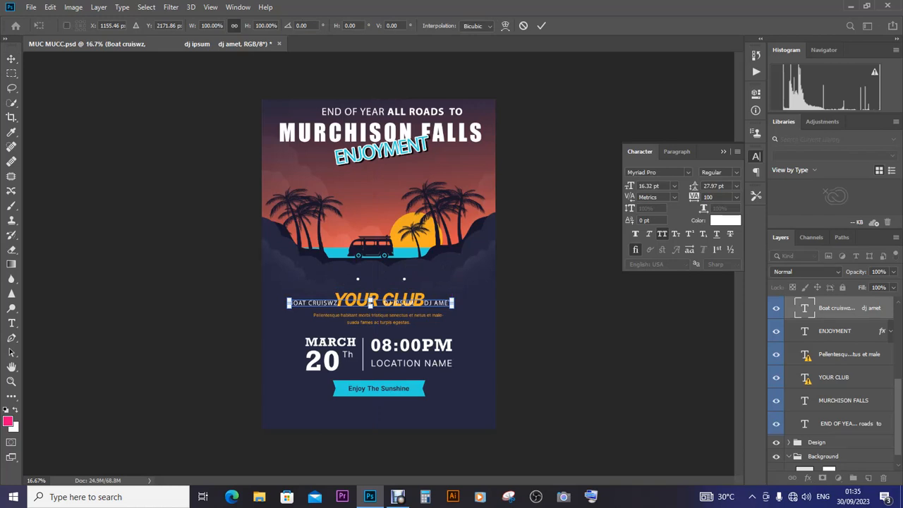
pyautogui.press('Return')
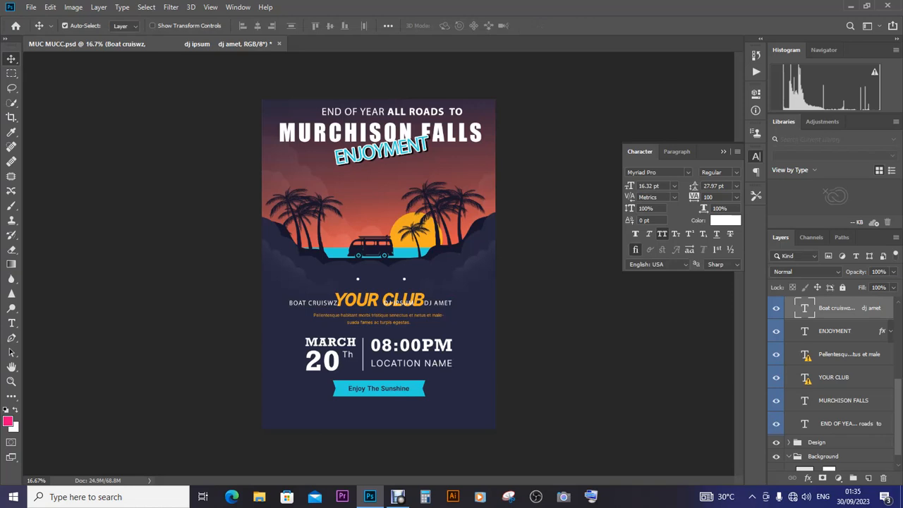
# Hide the END OF YEAR, MURCHISON FALLS, YOUR CLUB, Pellentesque and ENJOYMENT text layers
pyautogui.scroll(-1, 832, 386)
pyautogui.click(776, 407)
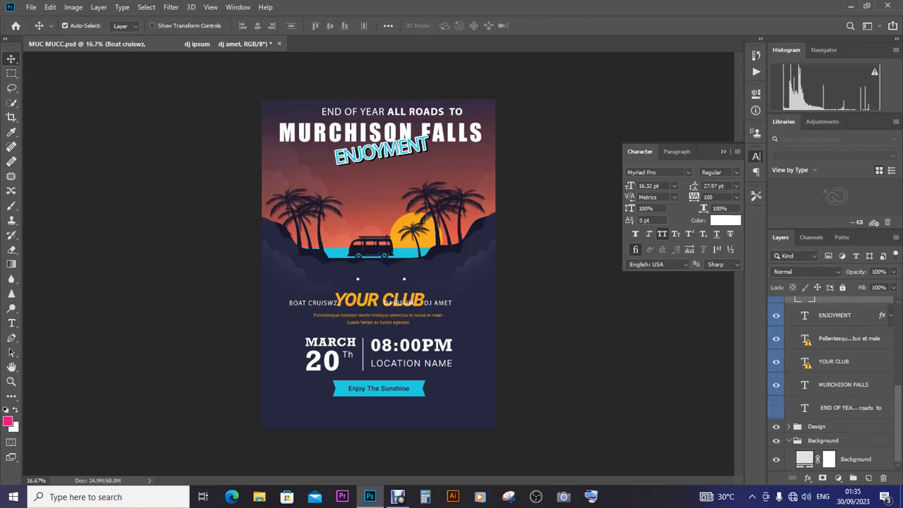
pyautogui.click(775, 385)
pyautogui.click(775, 361)
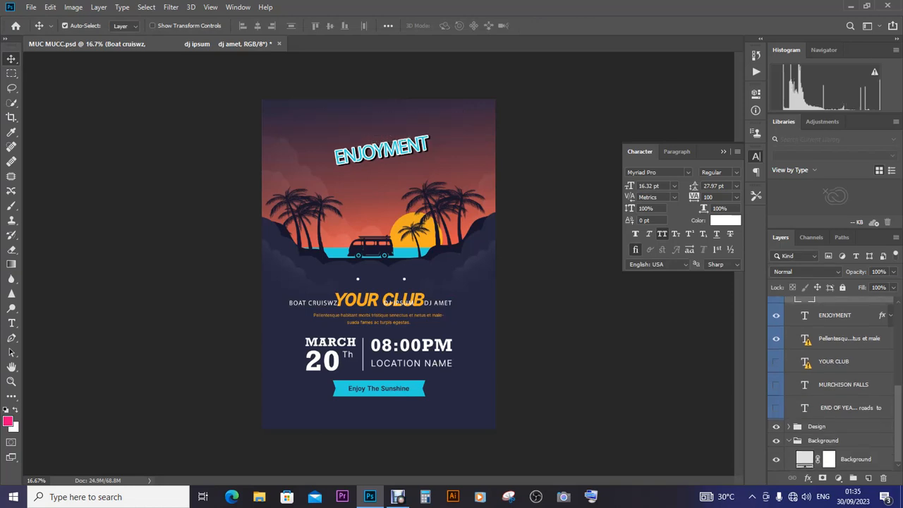
pyautogui.click(775, 338)
pyautogui.click(776, 314)
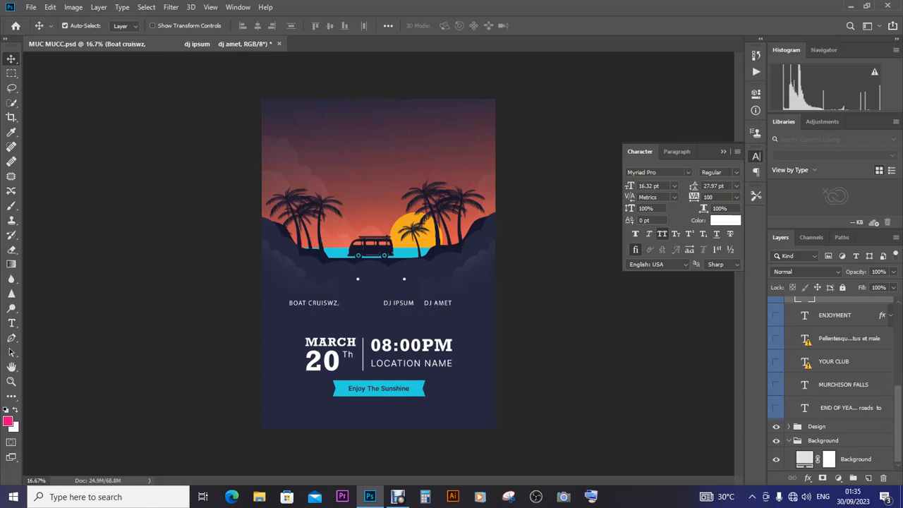
# Hide the LOCATION NAME, 08:00PM, MARCH, Th, 20 and Enjoy The Sunshine text layers
pyautogui.scroll(4, 831, 384)
pyautogui.scroll(3, 831, 385)
pyautogui.click(776, 336)
pyautogui.click(776, 359)
pyautogui.click(776, 382)
pyautogui.click(776, 406)
pyautogui.click(776, 429)
pyautogui.click(776, 452)
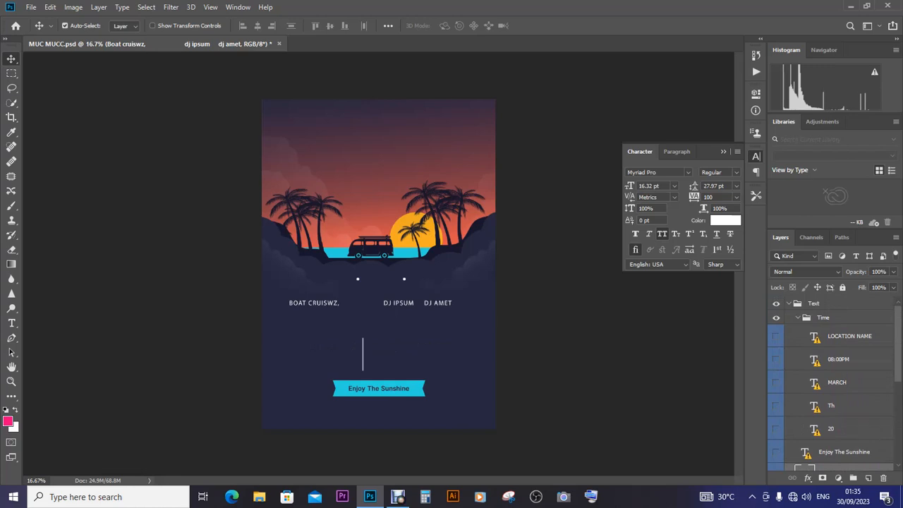
# Toggle the visibility of the Boat cruiswz text layer to check what it contains, leaving it shown
pyautogui.scroll(-3, 832, 381)
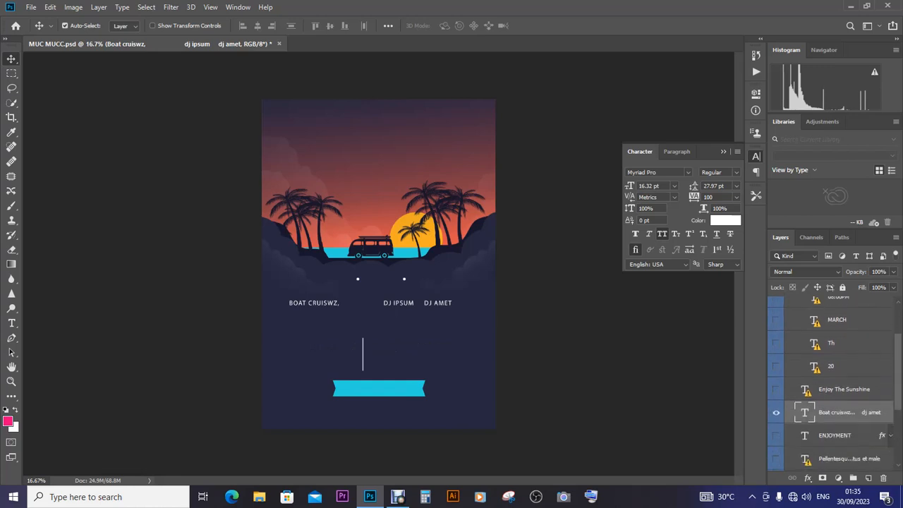
pyautogui.click(775, 373)
pyautogui.click(775, 373)
pyautogui.click(776, 372)
pyautogui.click(776, 372)
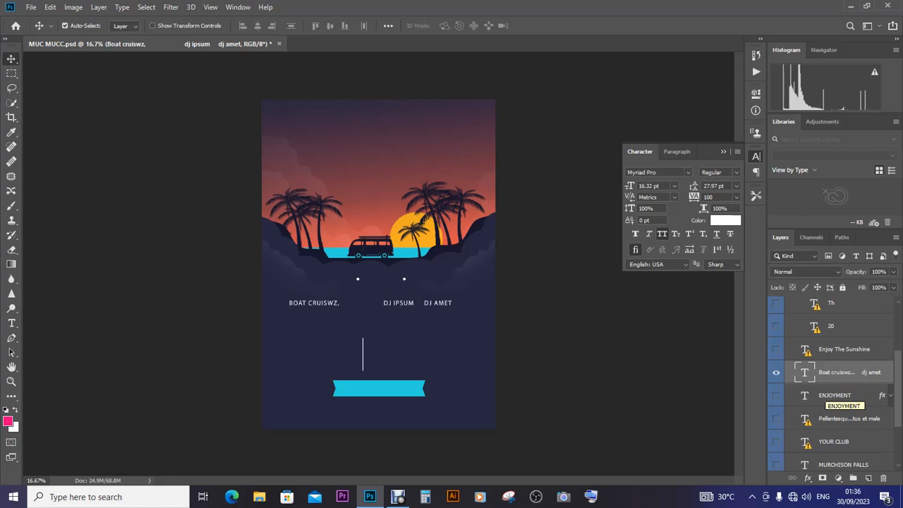
# Expand the Design group and hide the two Shape layers that form the white dots above the text line
pyautogui.scroll(-5, 831, 381)
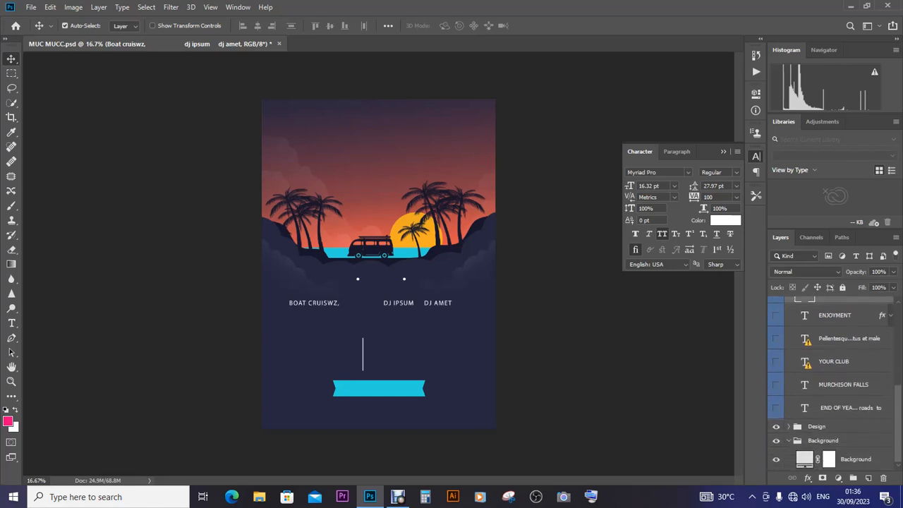
pyautogui.click(788, 427)
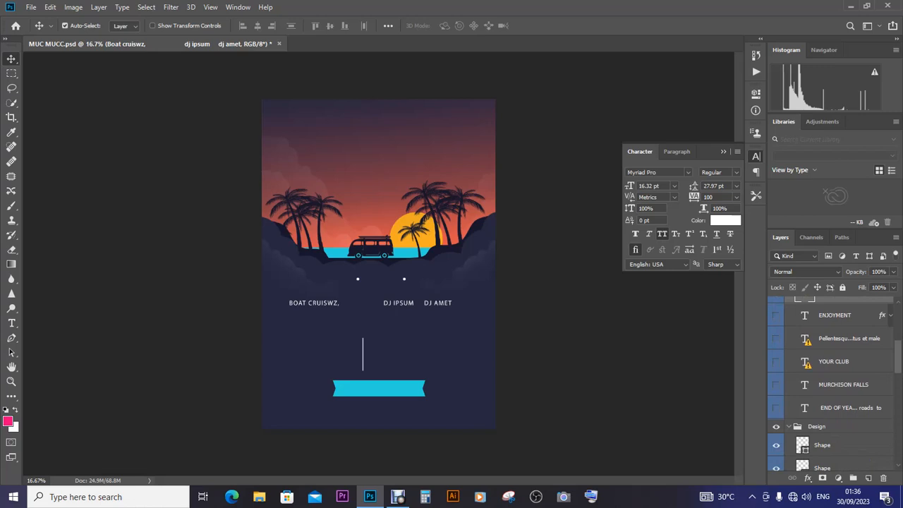
pyautogui.scroll(-3, 831, 380)
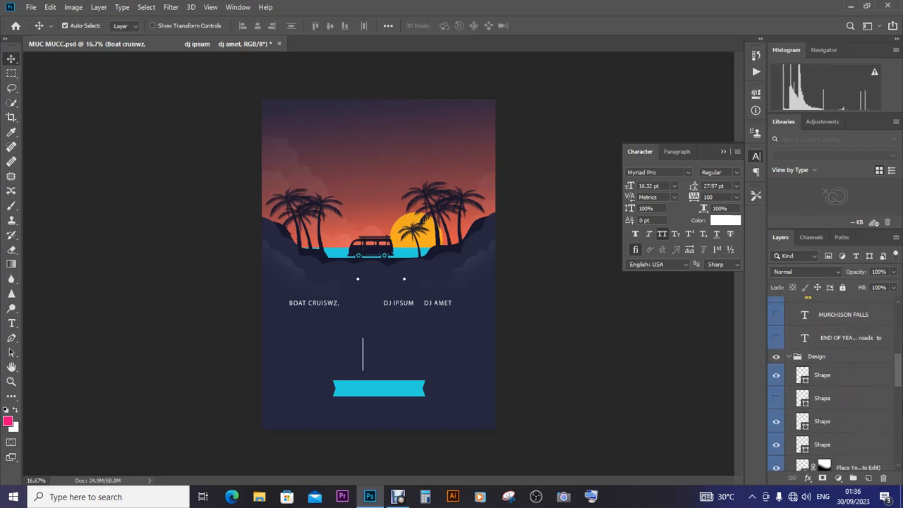
pyautogui.click(775, 374)
pyautogui.click(776, 421)
pyautogui.click(776, 421)
pyautogui.click(776, 420)
pyautogui.click(775, 397)
pyautogui.click(776, 398)
pyautogui.click(775, 374)
pyautogui.click(776, 374)
pyautogui.click(775, 375)
pyautogui.scroll(5, 832, 383)
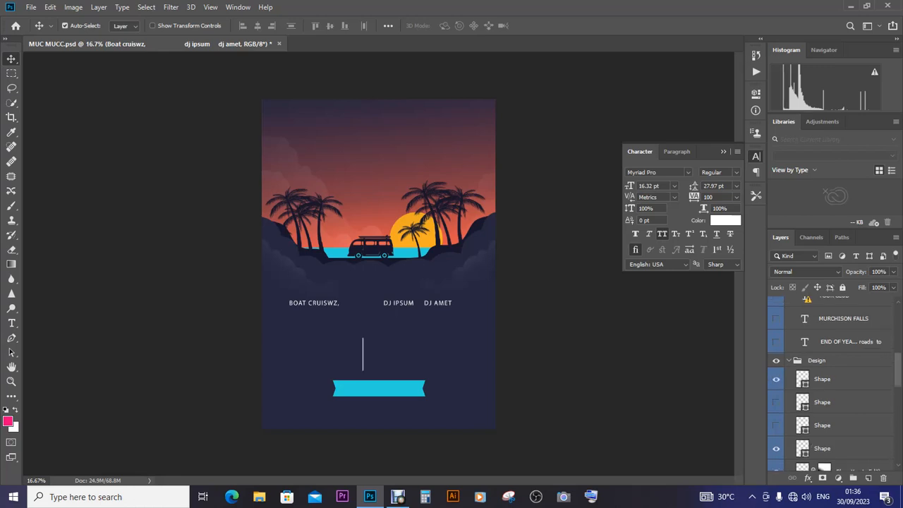
pyautogui.scroll(3, 832, 384)
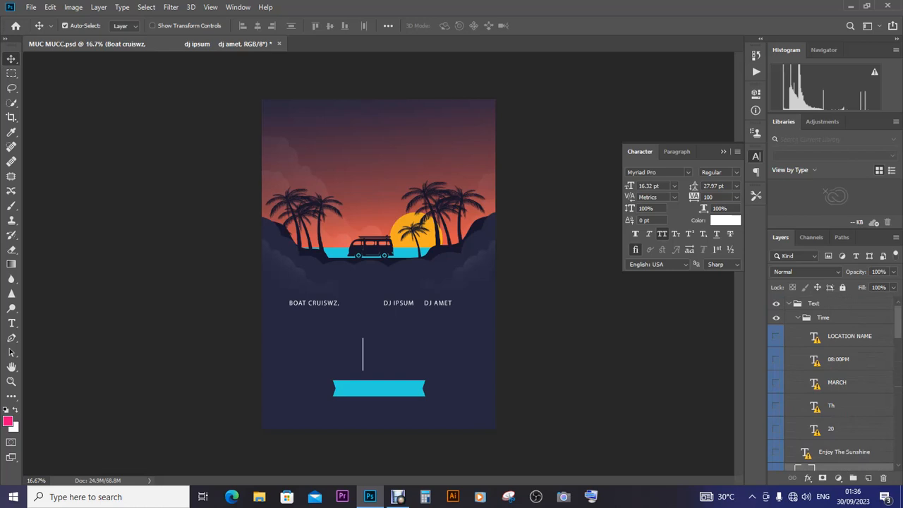
# Show the 20, Enjoy The Sunshine, Th, MARCH, 08:00PM and LOCATION NAME text layers again
pyautogui.scroll(-2, 833, 383)
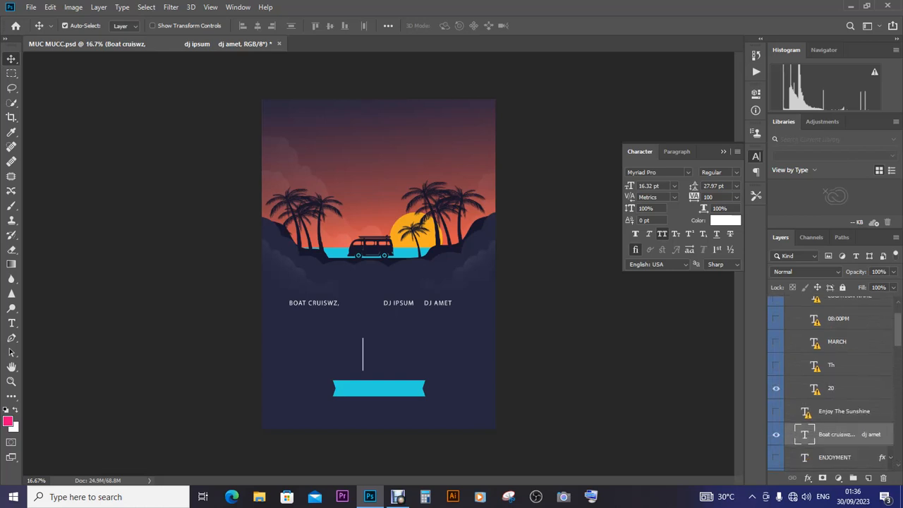
pyautogui.click(775, 388)
pyautogui.click(776, 411)
pyautogui.click(775, 365)
pyautogui.click(776, 341)
pyautogui.click(776, 318)
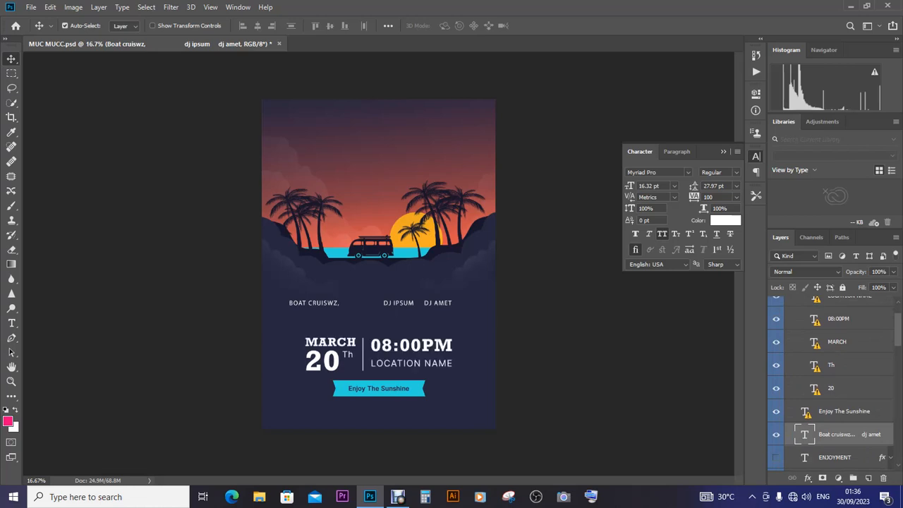
pyautogui.scroll(2, 830, 381)
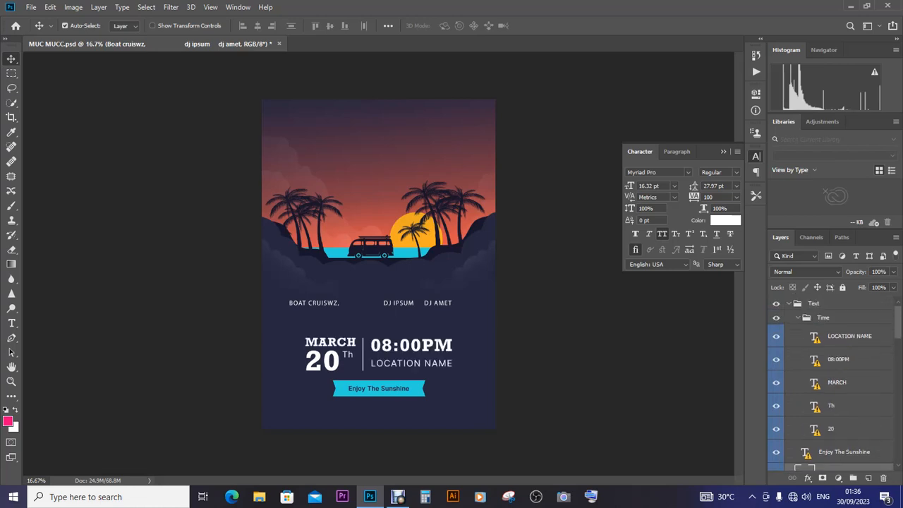
# Collapse the Time, Text and Design layer groups
pyautogui.click(798, 317)
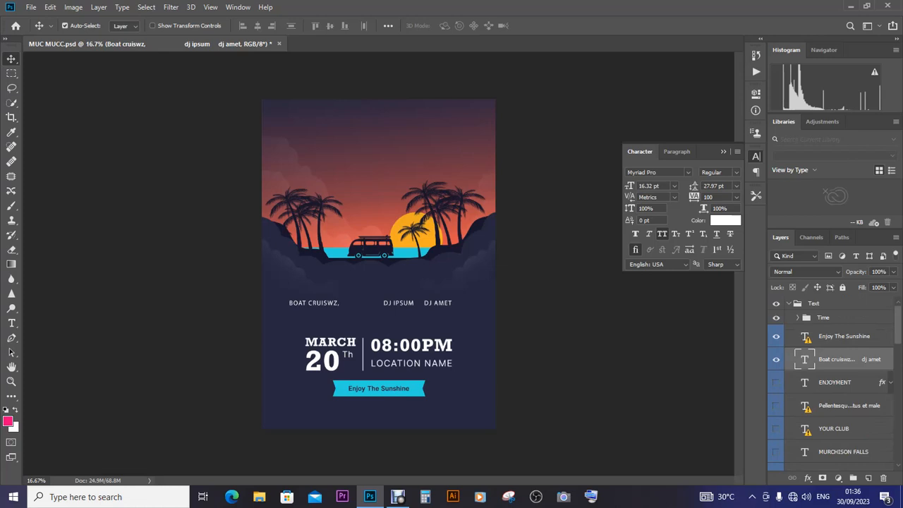
pyautogui.click(788, 304)
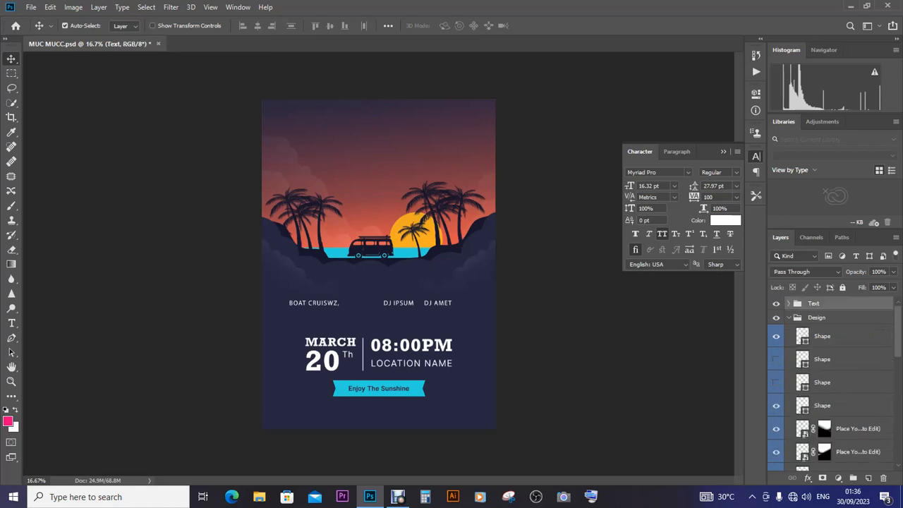
pyautogui.click(788, 317)
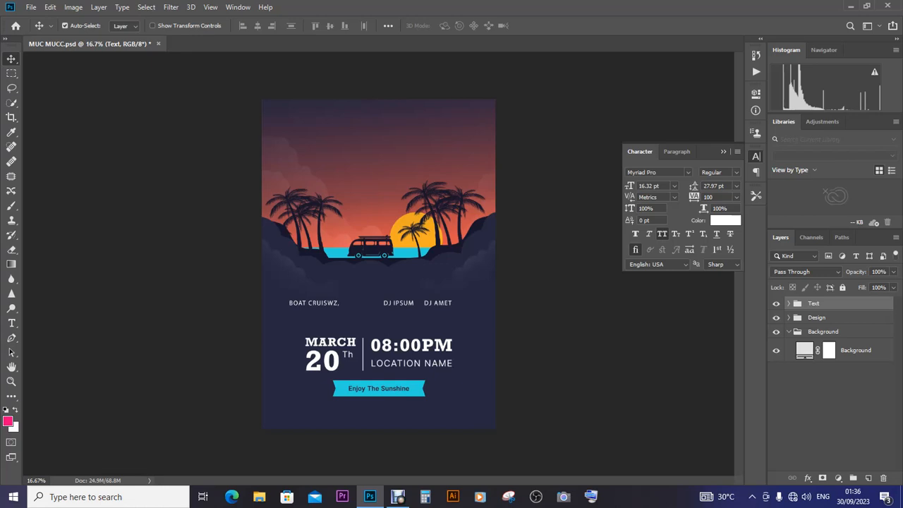
# Expand the Text group and show the END OF YEAR, MURCHISON FALLS, YOUR CLUB, Pellentesque and ENJOYMENT layers again
pyautogui.click(788, 303)
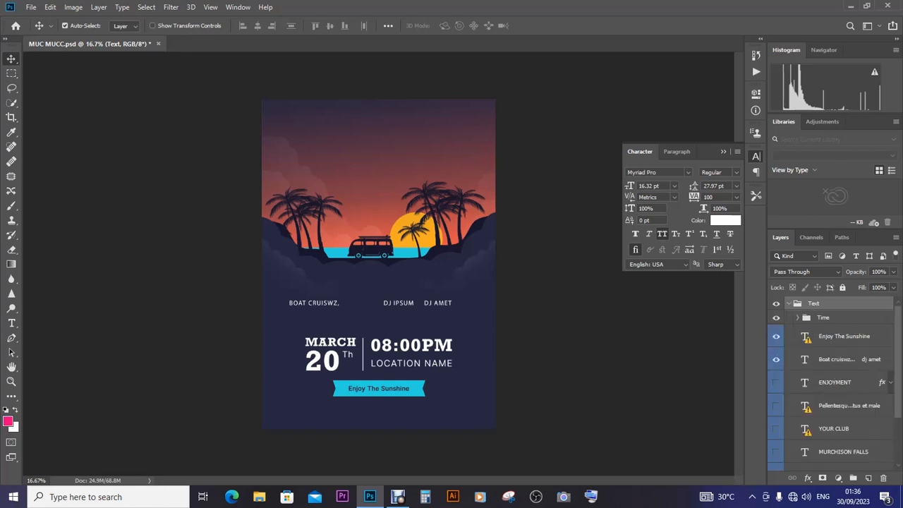
pyautogui.scroll(-2, 832, 381)
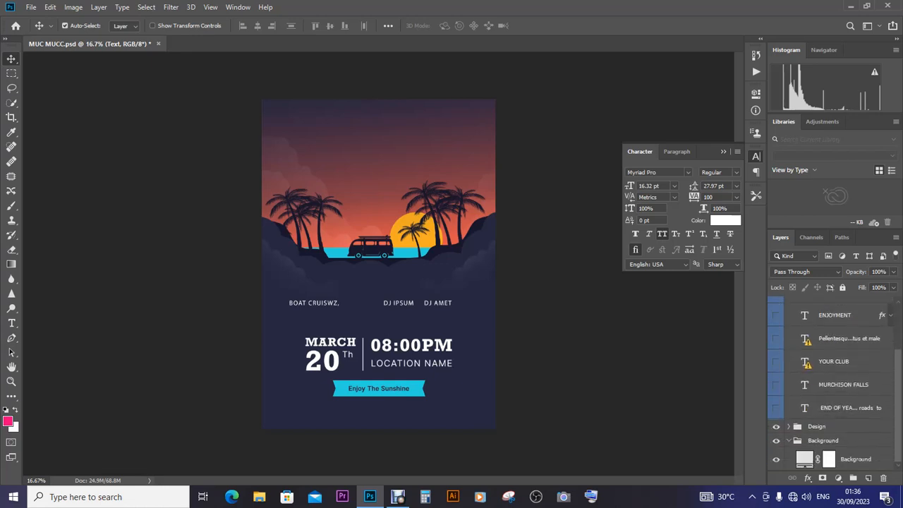
pyautogui.moveTo(775, 407); pyautogui.dragTo(776, 314)
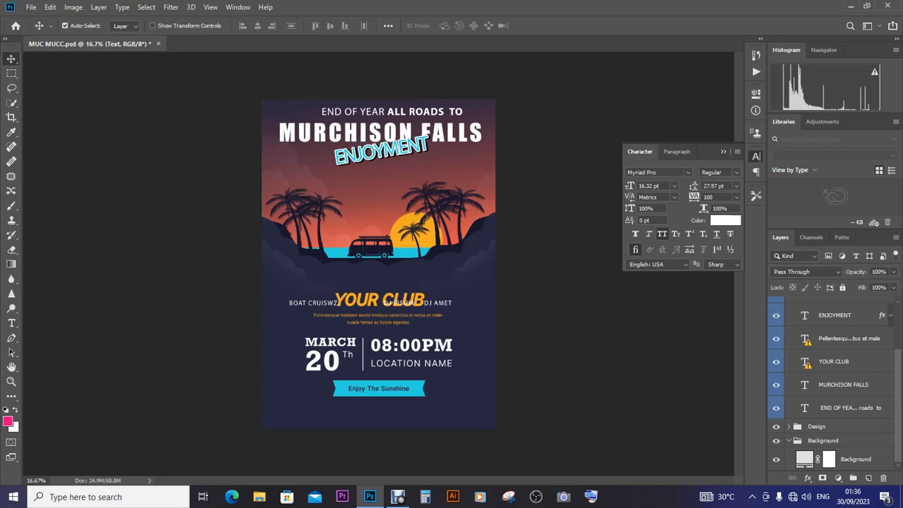
# Review the Text group's layers and toggle the ENJOYMENT layer's visibility to check it, leaving it shown
pyautogui.scroll(3, 834, 385)
pyautogui.scroll(1, 835, 380)
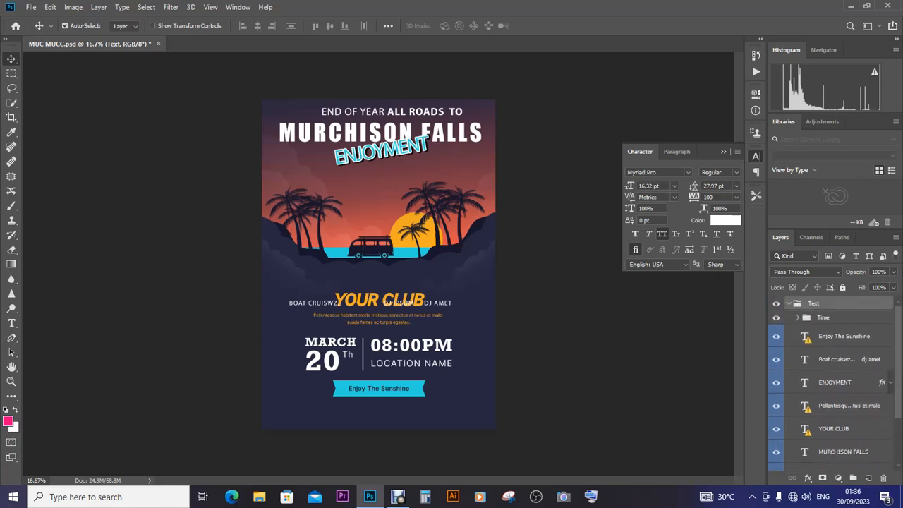
pyautogui.scroll(-3, 834, 380)
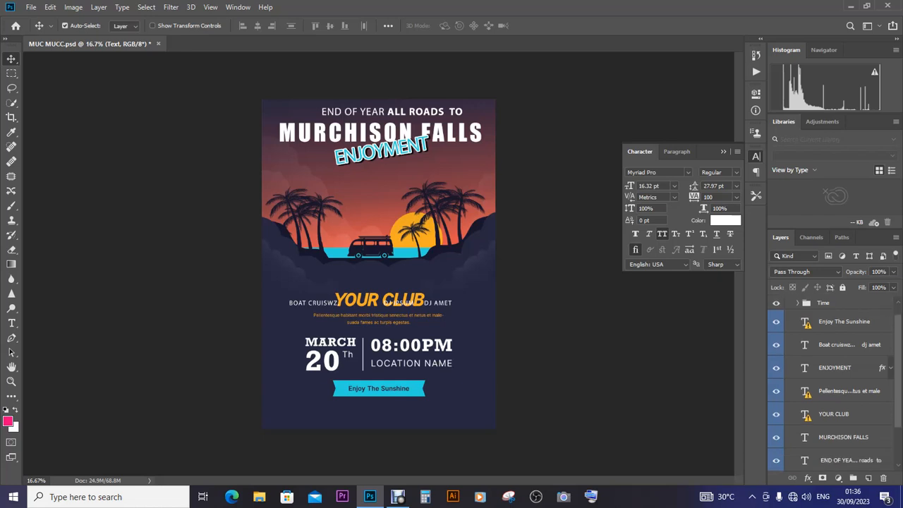
pyautogui.scroll(2, 834, 381)
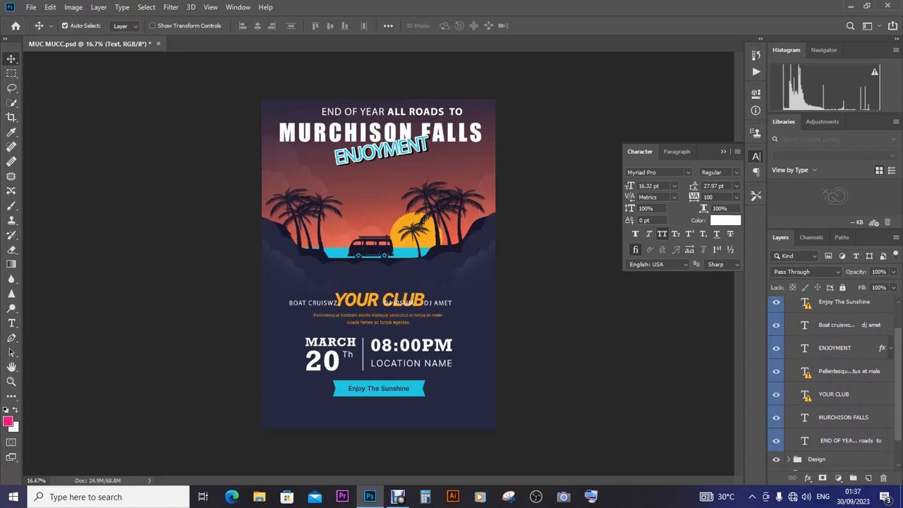
pyautogui.click(776, 347)
pyautogui.click(776, 347)
pyautogui.click(775, 347)
pyautogui.click(776, 348)
pyautogui.scroll(2, 832, 384)
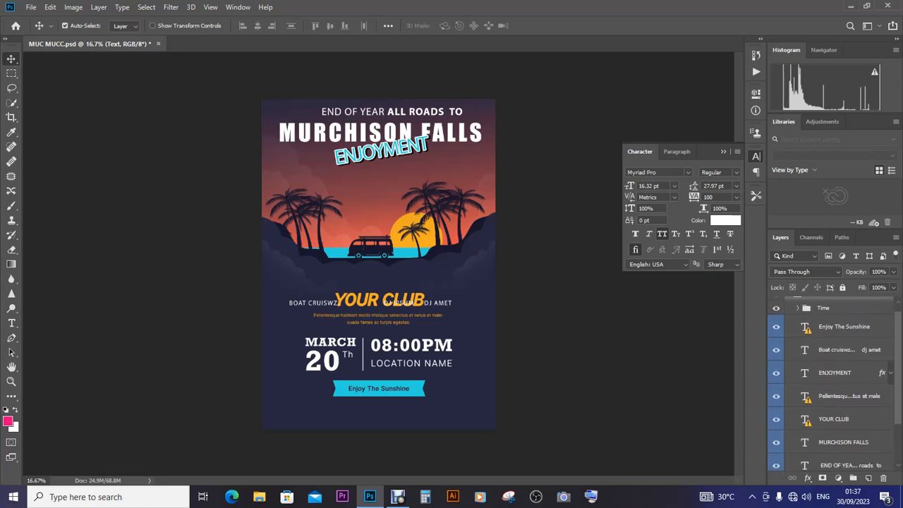
pyautogui.scroll(-3, 832, 385)
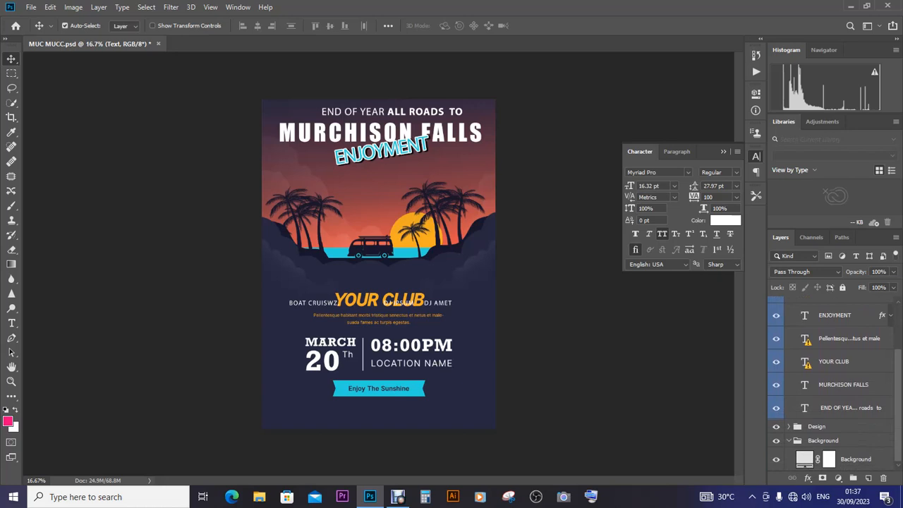
pyautogui.scroll(3, 832, 384)
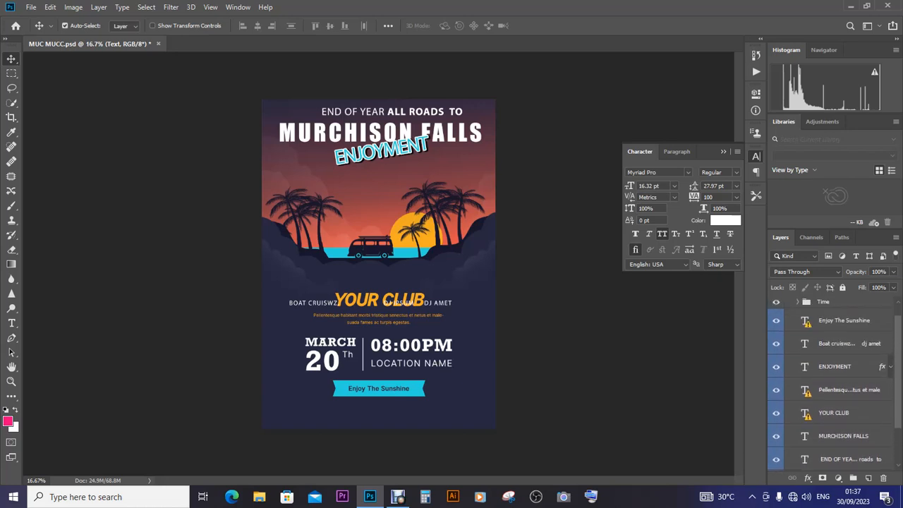
# Move the Boat cruiswz text line up above the YOUR CLUB heading and delete its DJ IPSUM and DJ AMET text
pyautogui.click(849, 343)
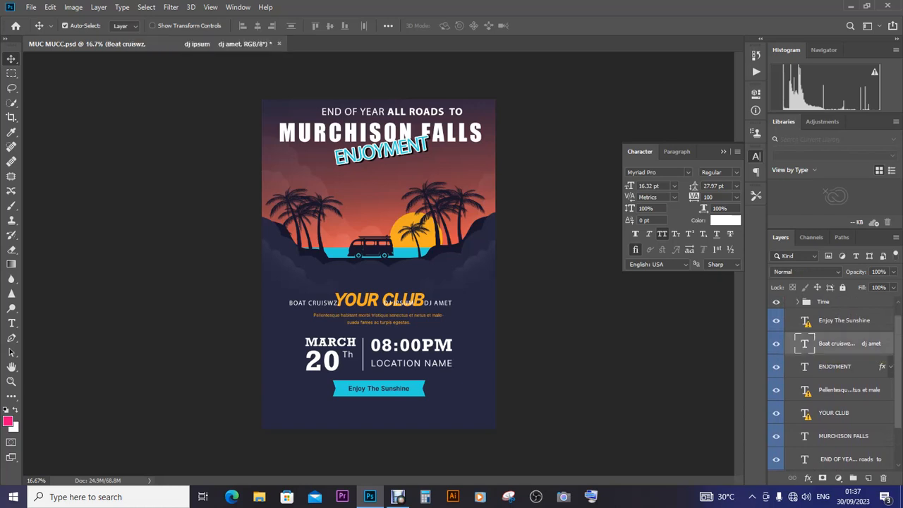
pyautogui.moveTo(407, 299); pyautogui.dragTo(408, 271)
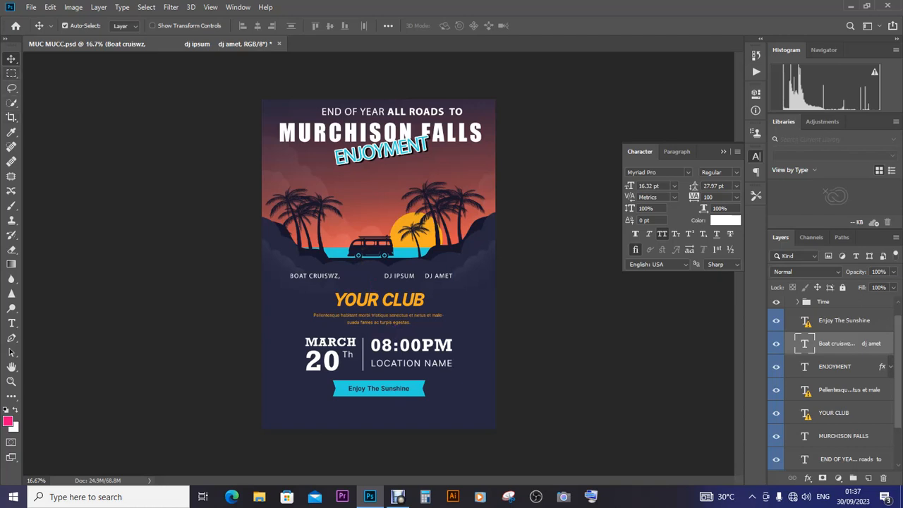
pyautogui.click(11, 323)
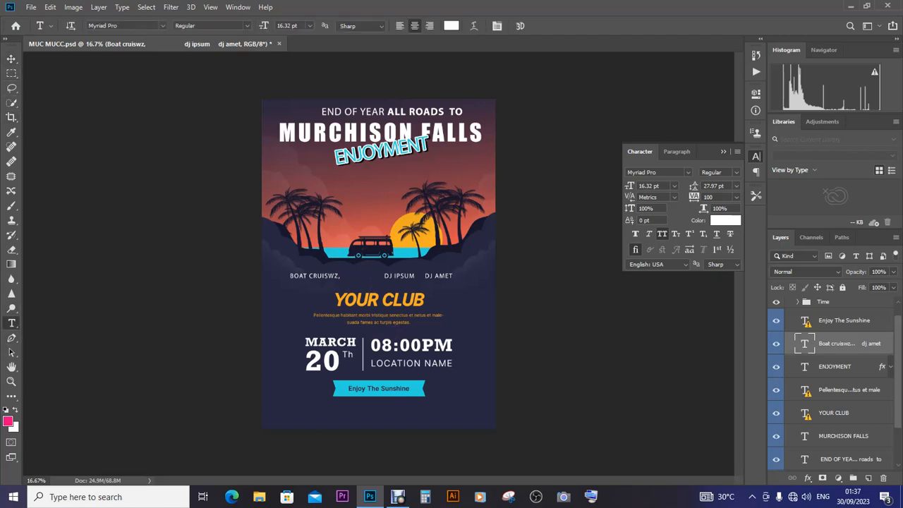
pyautogui.moveTo(342, 275); pyautogui.dragTo(453, 275)
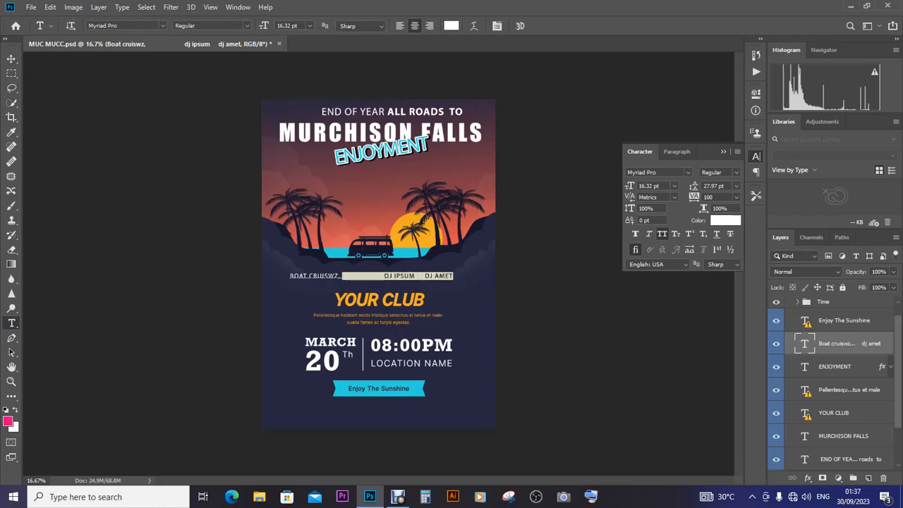
pyautogui.press('BackSpace')
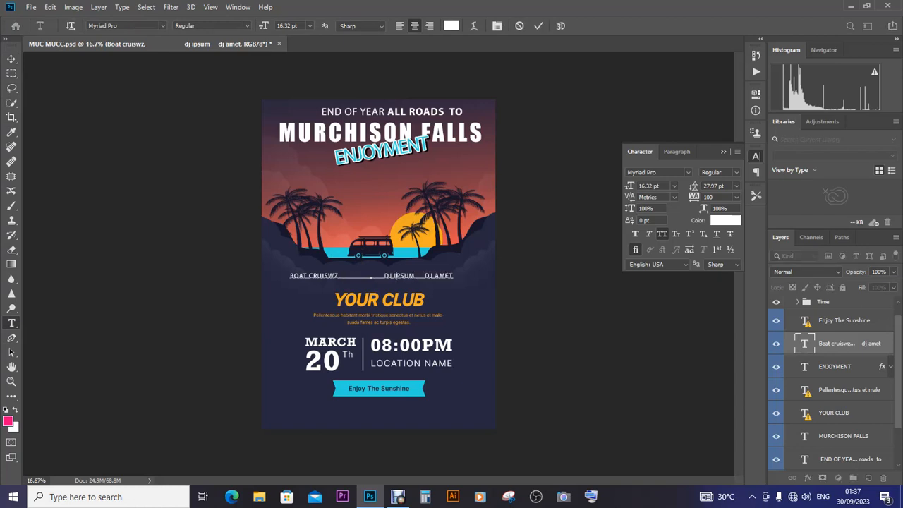
pyautogui.press('BackSpace')
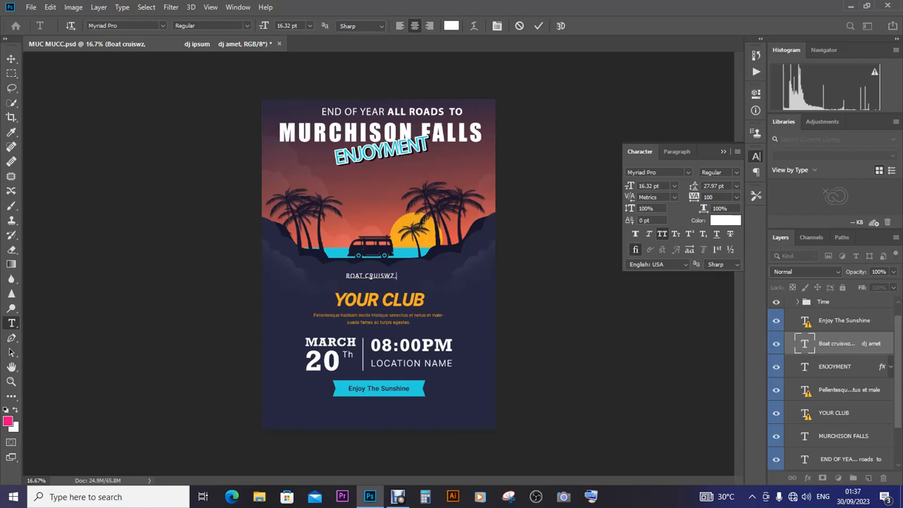
# Correct the activities line's wording and extend it to read BOAT CRUISEZ, GAME DRIVE
pyautogui.press('BackSpace')
pyautogui.press('BackSpace')
pyautogui.press('BackSpace')
pyautogui.press('BackSpace')
pyautogui.press('BackSpace')
pyautogui.press('BackSpace')
pyautogui.press('BackSpace')
pyautogui.write('UIS ')
pyautogui.write('E')
pyautogui.write('Z')
pyautogui.write('.')
pyautogui.write('gar')
pyautogui.press('BackSpace')
pyautogui.write('me drive')
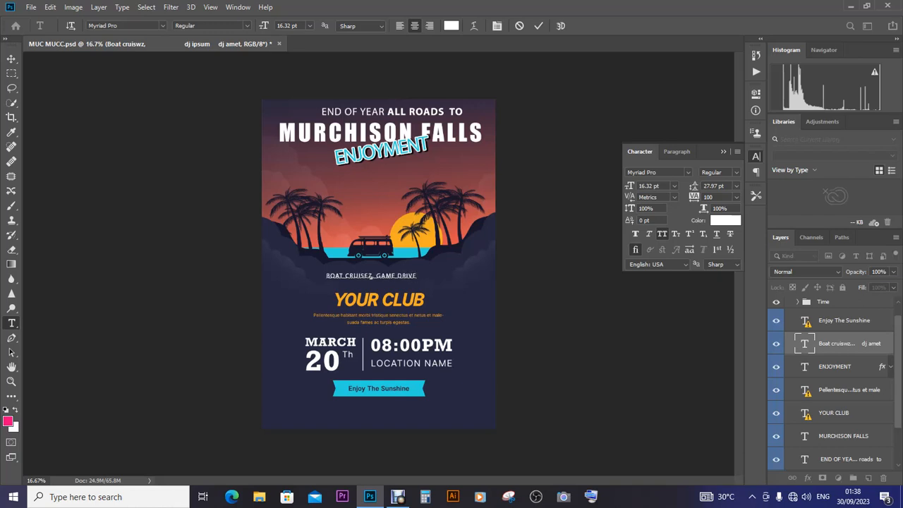
pyautogui.write('.')
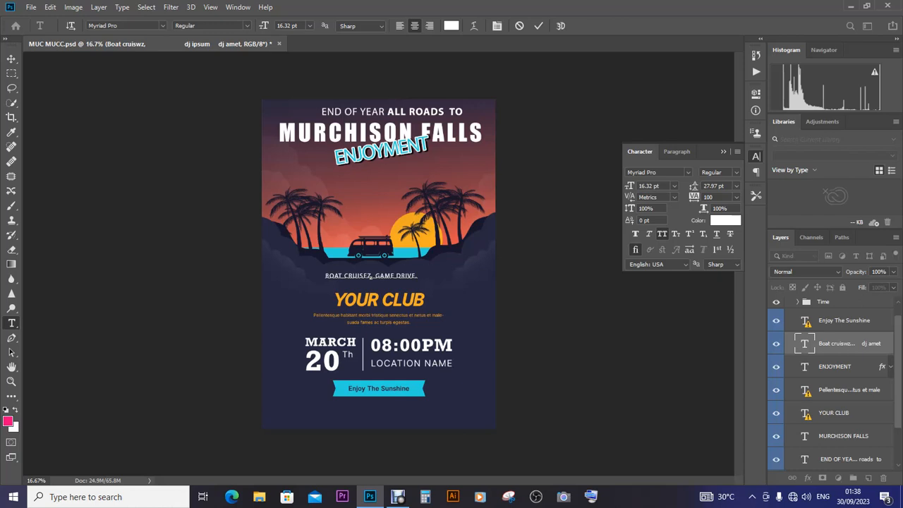
# Add HEINKING and GOAT ROASTING to the end of the activities line, separated by a period
pyautogui.write(' He')
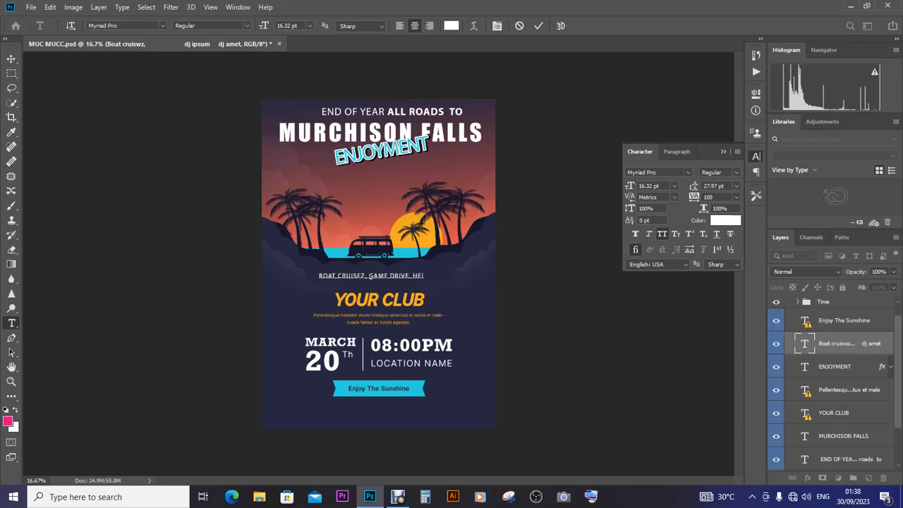
pyautogui.write('inkin ')
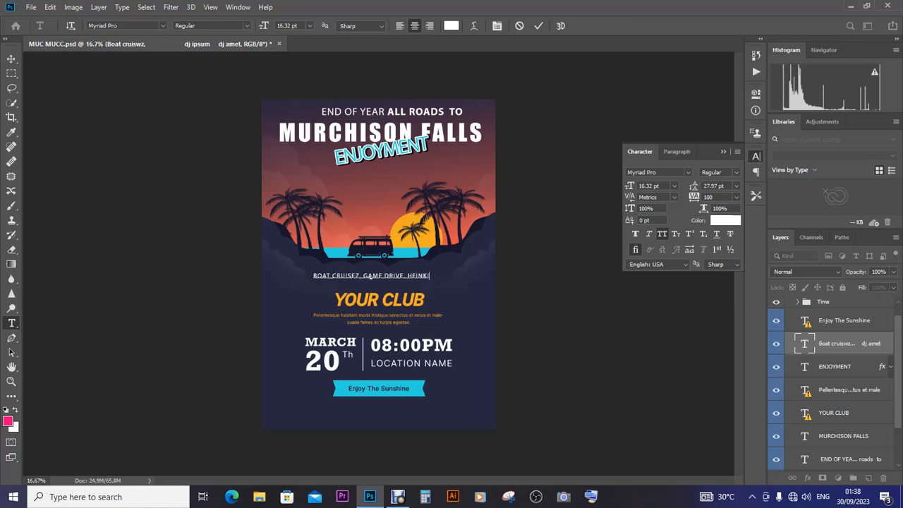
pyautogui.write('g.')
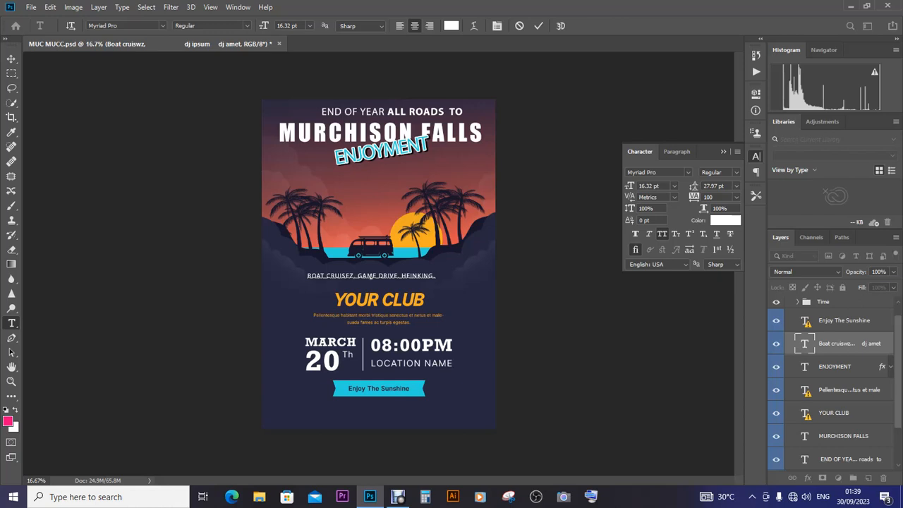
pyautogui.write('goat')
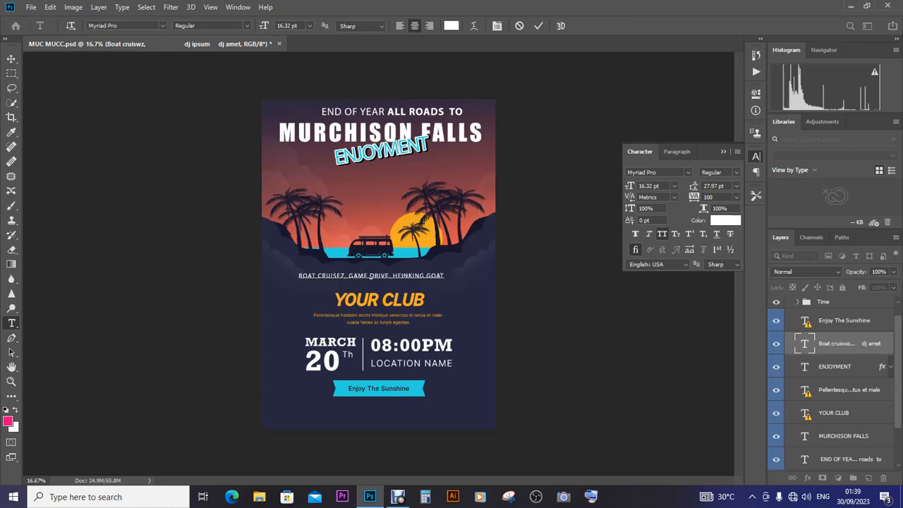
pyautogui.write(' roast')
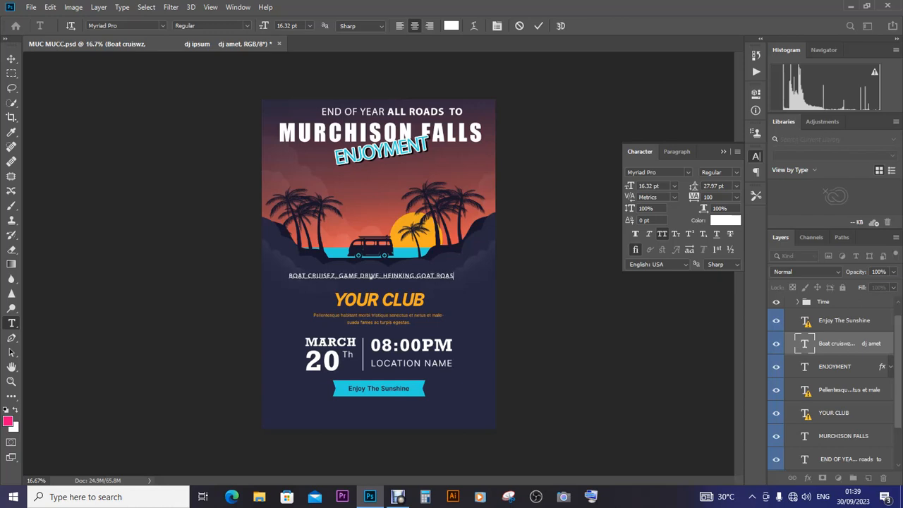
pyautogui.write('ing')
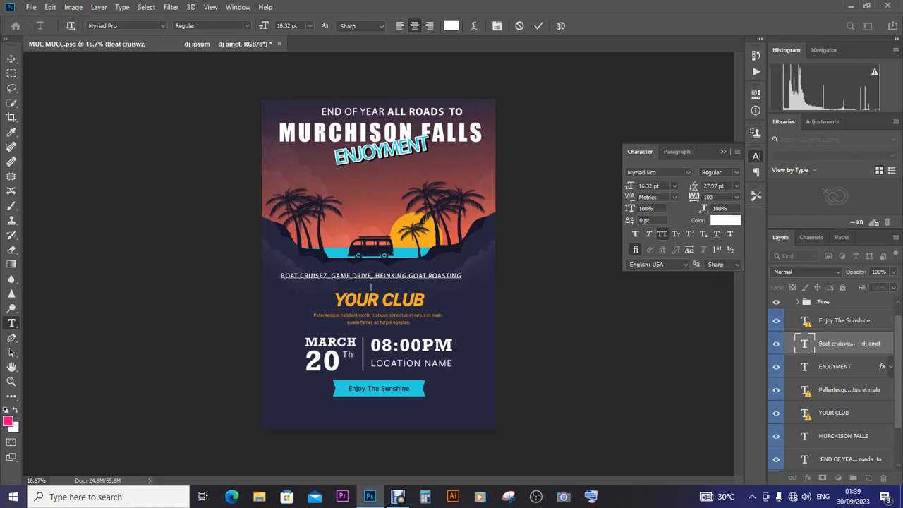
# Add PLACES TO VIST after GOAT ROASTING and arrange the activities text on two lines, breaking after HEINKING
pyautogui.press('Return')
pyautogui.write('plac')
pyautogui.write('es to vist')
pyautogui.write(',')
pyautogui.press('Return')
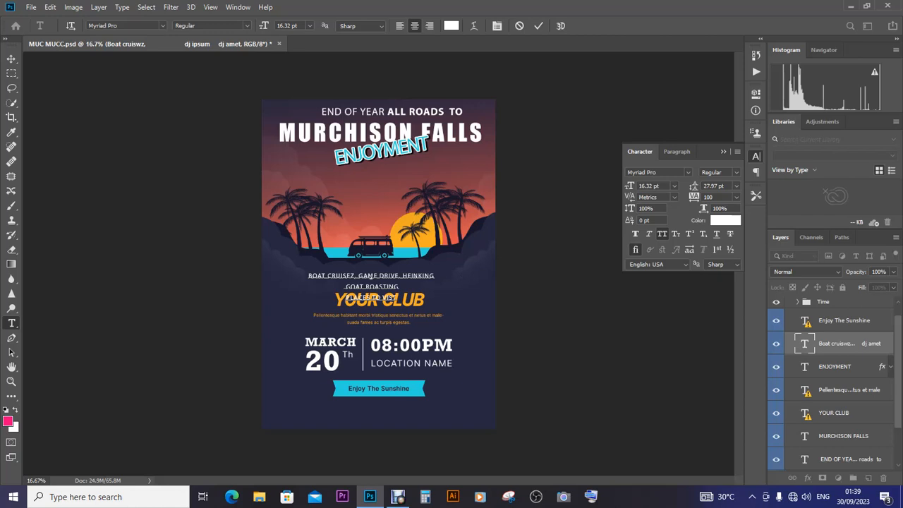
pyautogui.press('BackSpace')
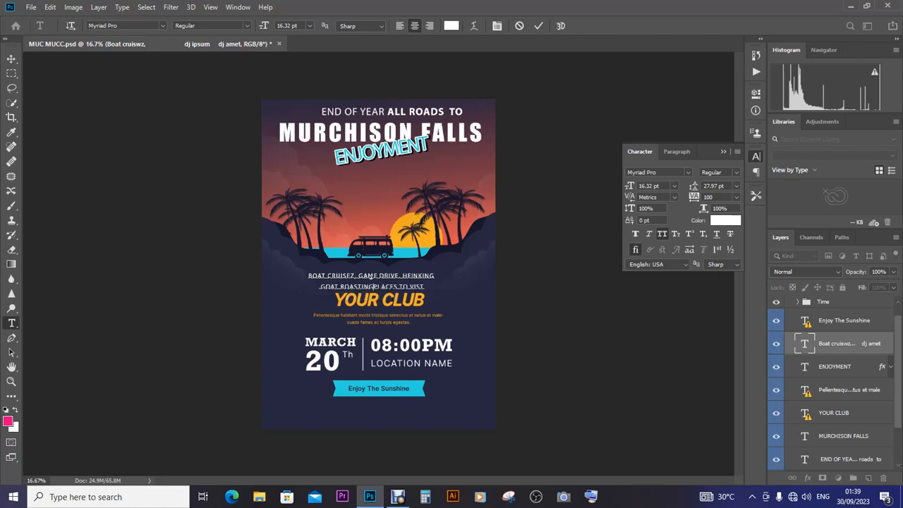
pyautogui.write(',')
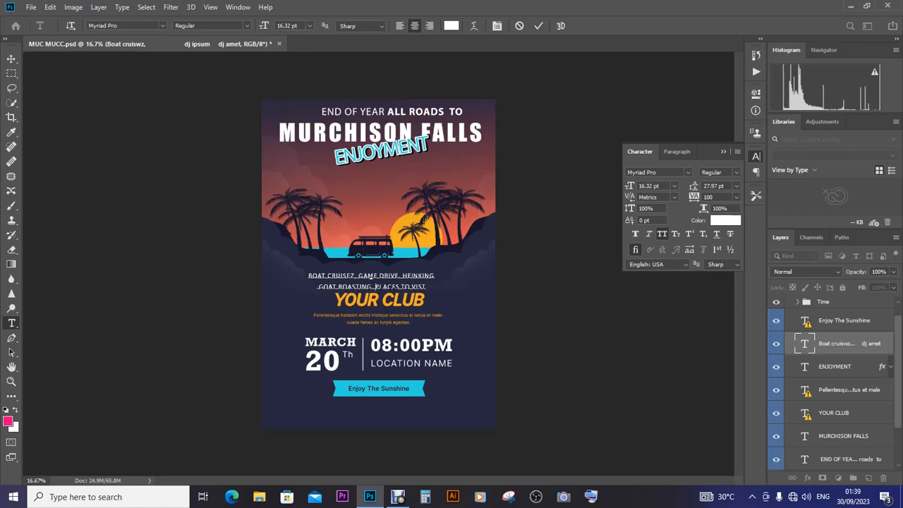
# Change the font of the two-line activities text above YOUR CLUB to Arial Bold
pyautogui.moveTo(309, 276); pyautogui.dragTo(426, 287)
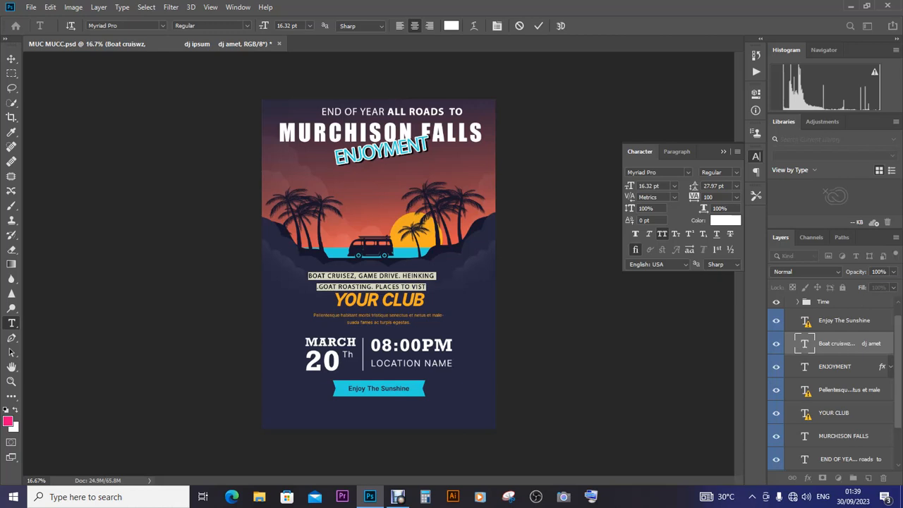
pyautogui.click(106, 25)
pyautogui.click(163, 26)
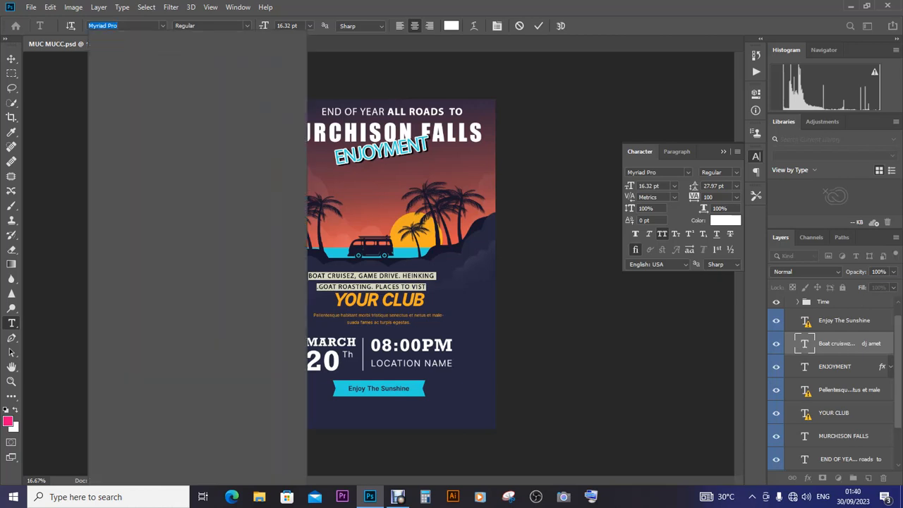
pyautogui.write('ARIAL')
pyautogui.press('Down')
pyautogui.press('Down')
pyautogui.press('Down')
pyautogui.press('Down')
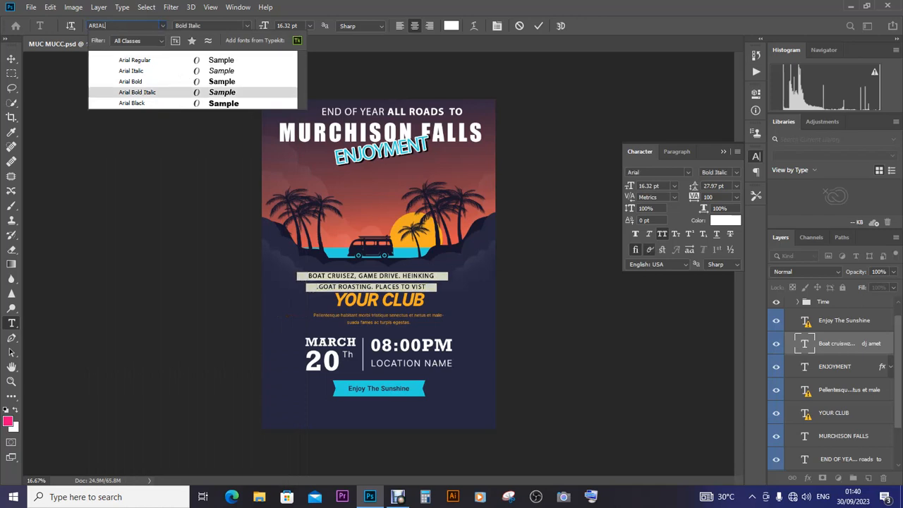
pyautogui.press('Up')
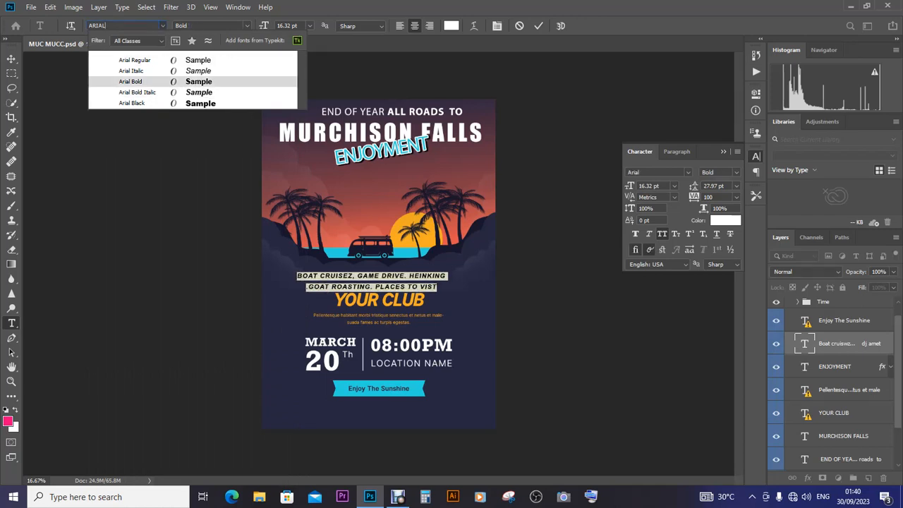
pyautogui.press('Return')
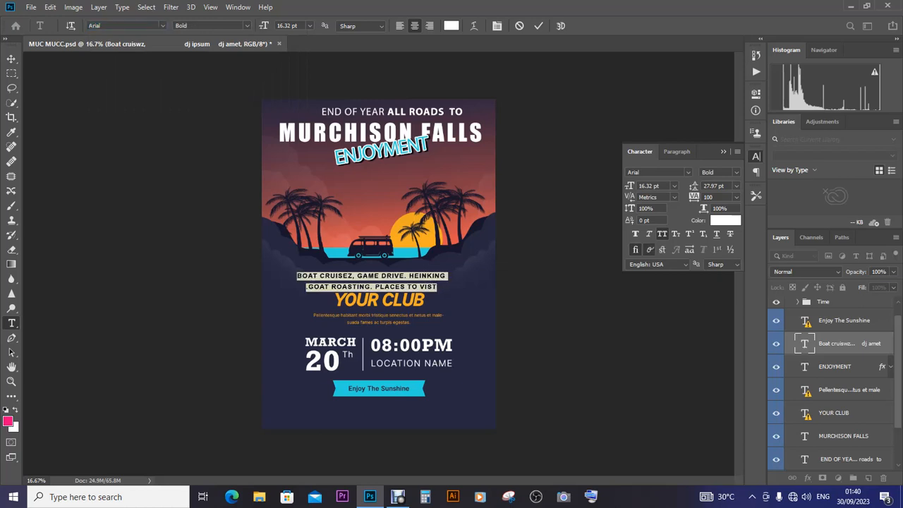
pyautogui.click(11, 59)
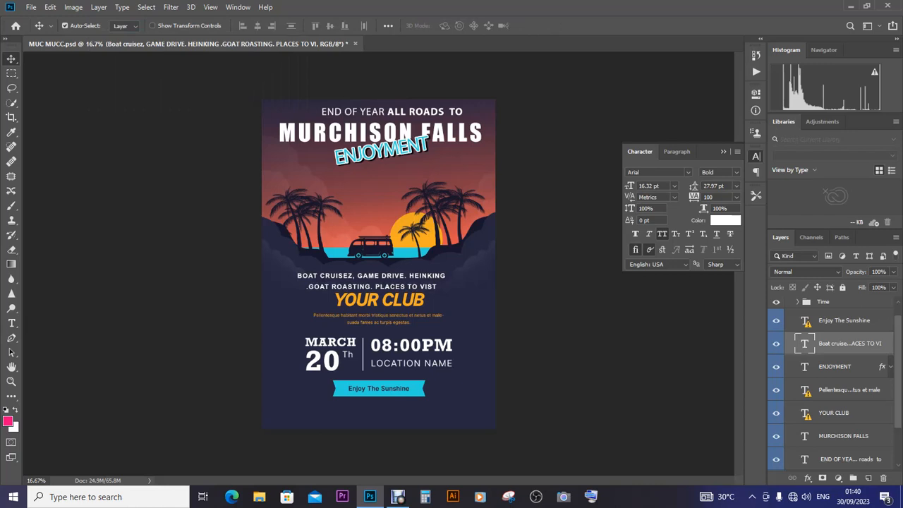
# Remove the comma after BOAT CRUISEZ in the activities text and insert a hyphen in front of BOAT
pyautogui.click(11, 322)
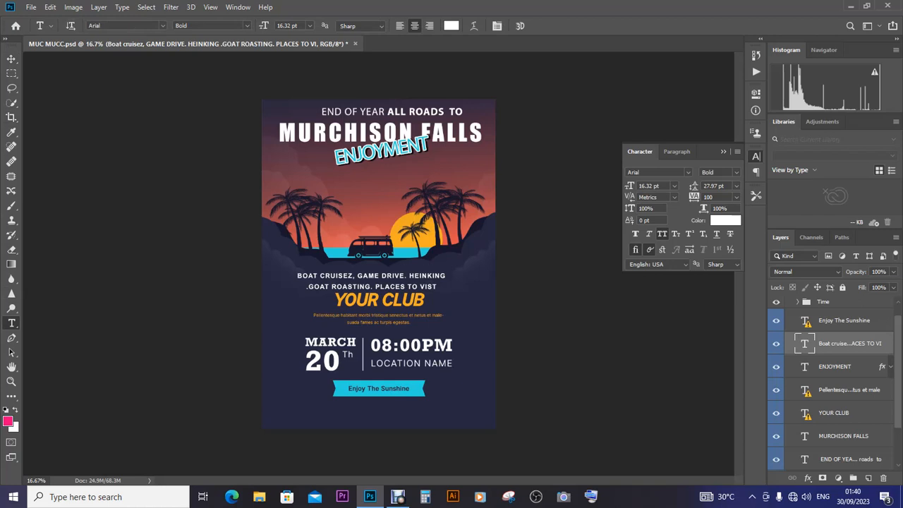
pyautogui.click(369, 276)
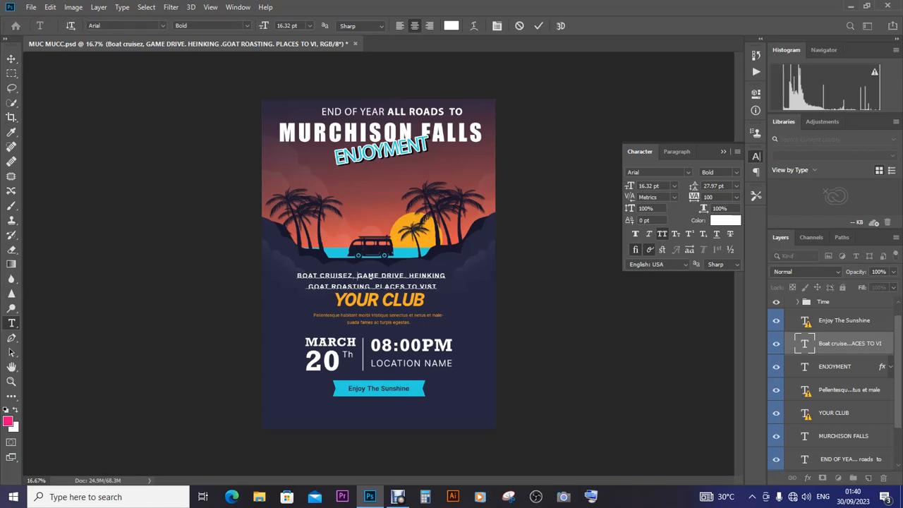
pyautogui.press('BackSpace')
pyautogui.press('Delete')
pyautogui.press('Left')
pyautogui.press('Left')
pyautogui.press('Left')
pyautogui.press('Left')
pyautogui.press('Left')
pyautogui.press('Left')
pyautogui.press('Left')
pyautogui.press('Left')
pyautogui.press('Left')
pyautogui.press('Left')
pyautogui.write('-')
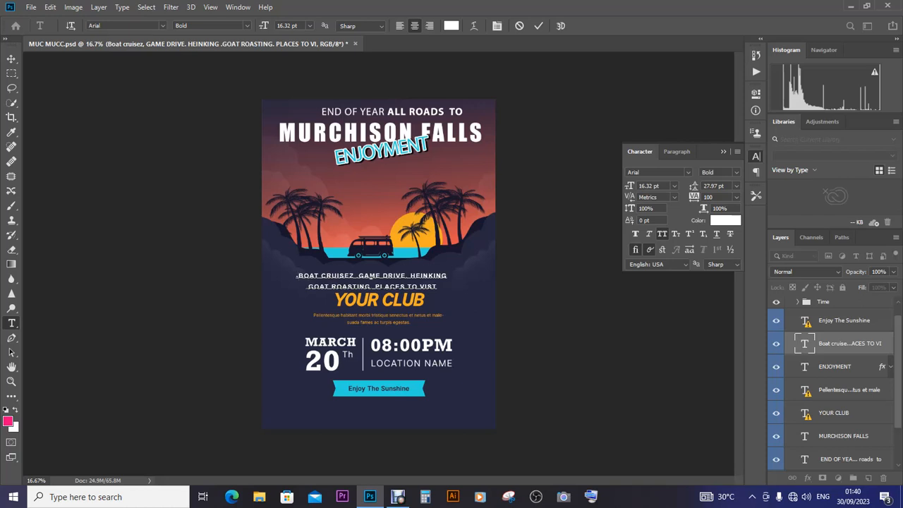
# Insert hyphens before GAME DRIVE and HEINKING, removing the period after GAME DRIVE
pyautogui.click(359, 275)
pyautogui.write('-')
pyautogui.press('BackSpace')
pyautogui.press('Delete')
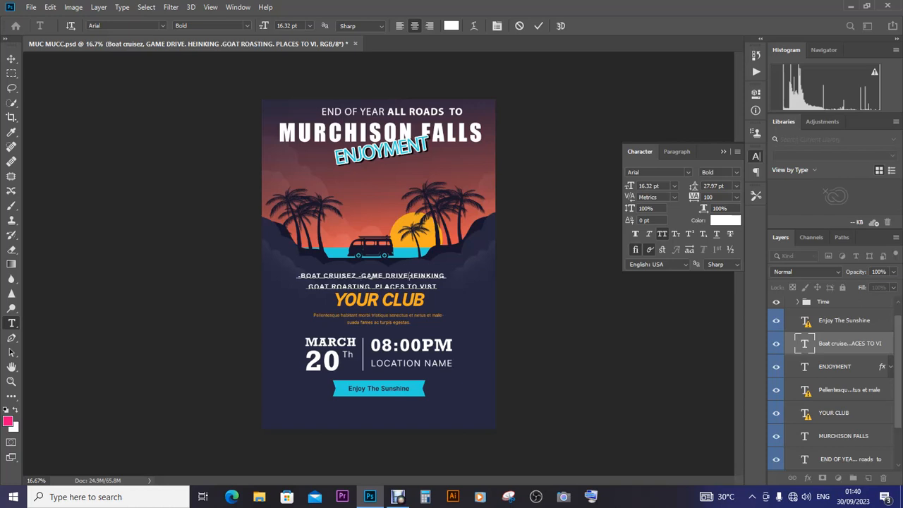
pyautogui.write('-')
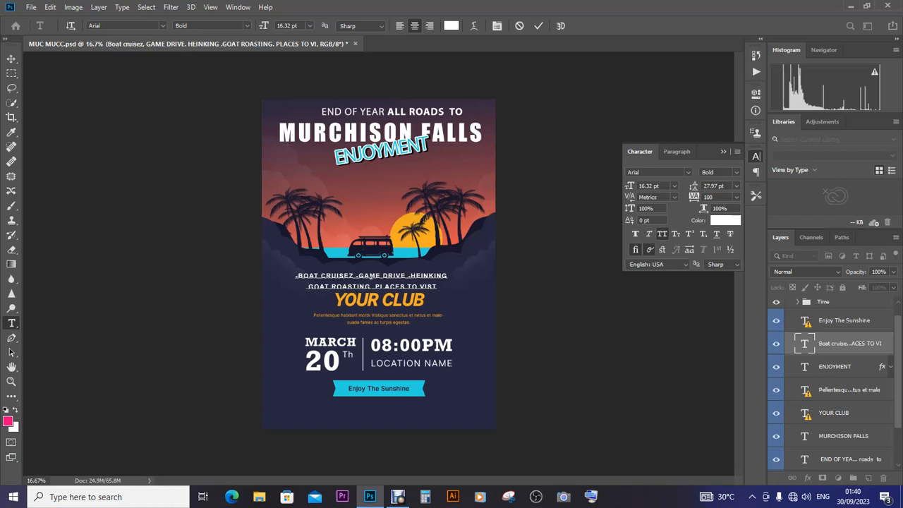
# Insert hyphens before GOAT ROASTING and PLACES TO VIST, removing the period between them
pyautogui.write('-')
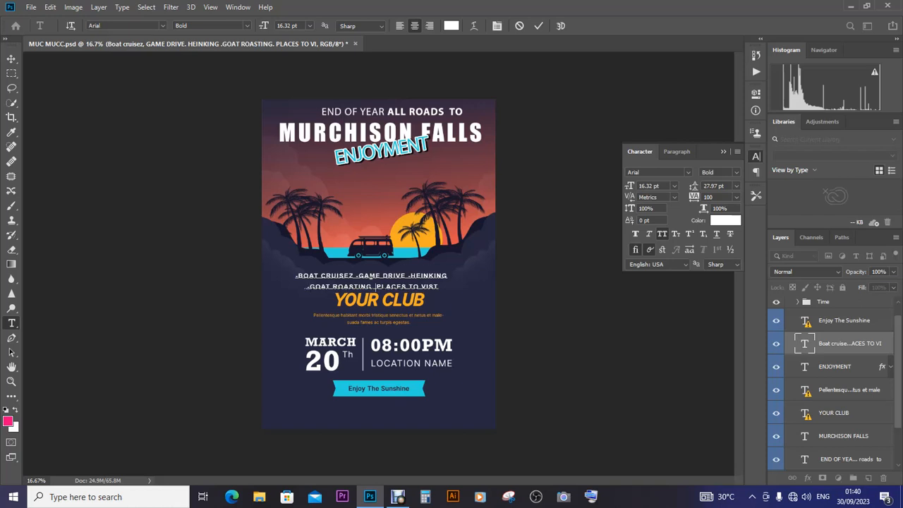
pyautogui.press('BackSpace')
pyautogui.press('BackSpace')
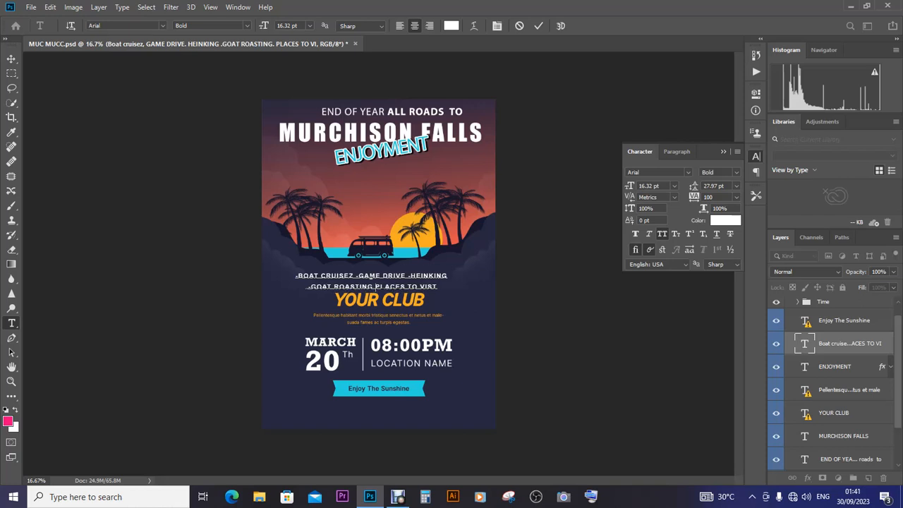
pyautogui.write('-')
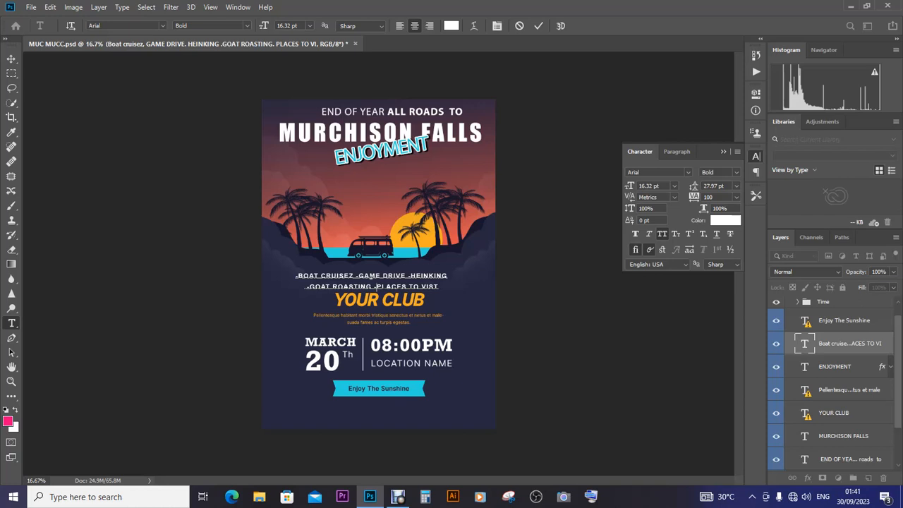
# Set the font style of the whole activities text to Arial Black
pyautogui.moveTo(296, 276); pyautogui.dragTo(440, 287)
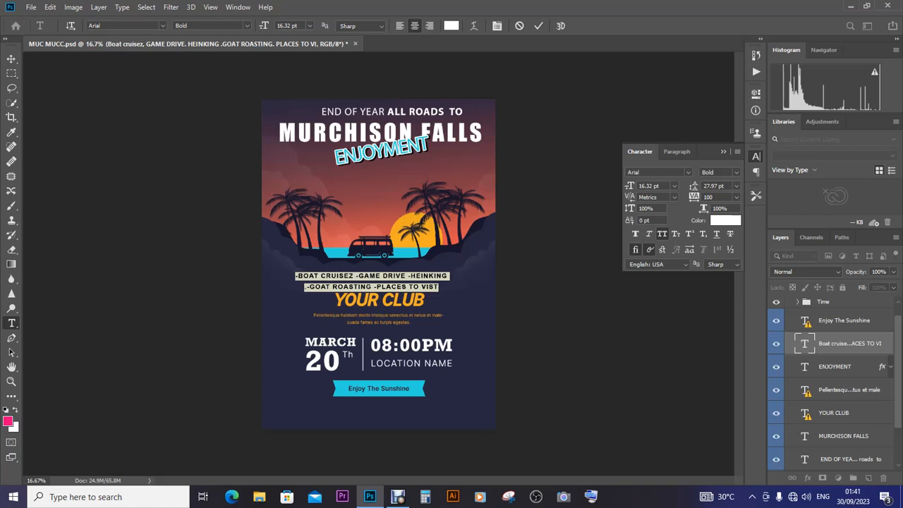
pyautogui.click(247, 25)
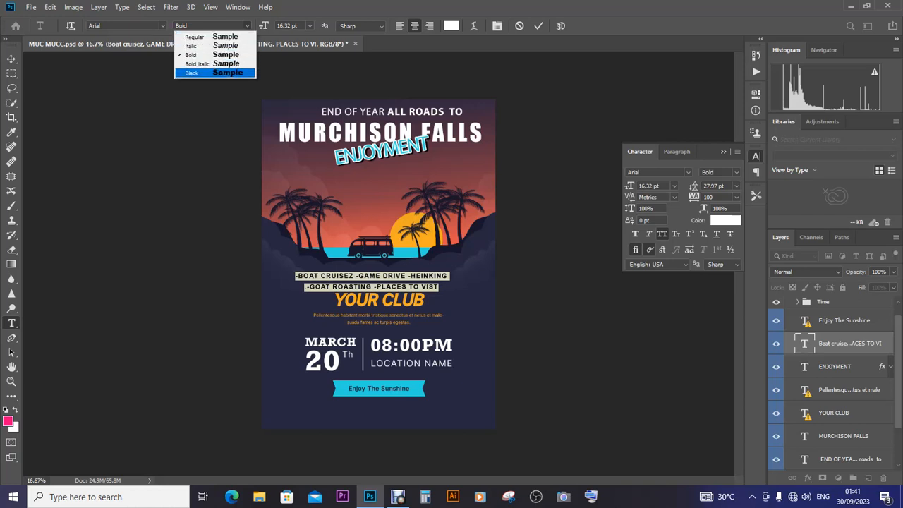
pyautogui.click(194, 74)
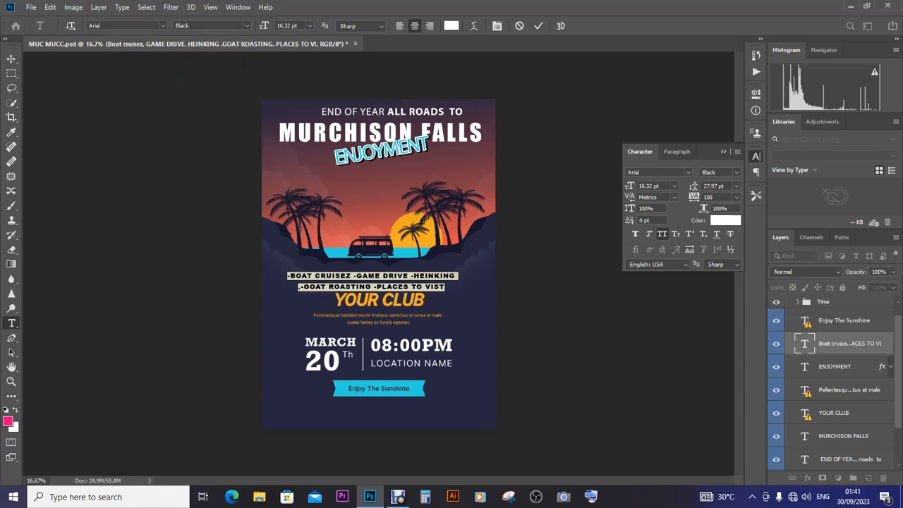
pyautogui.click(12, 59)
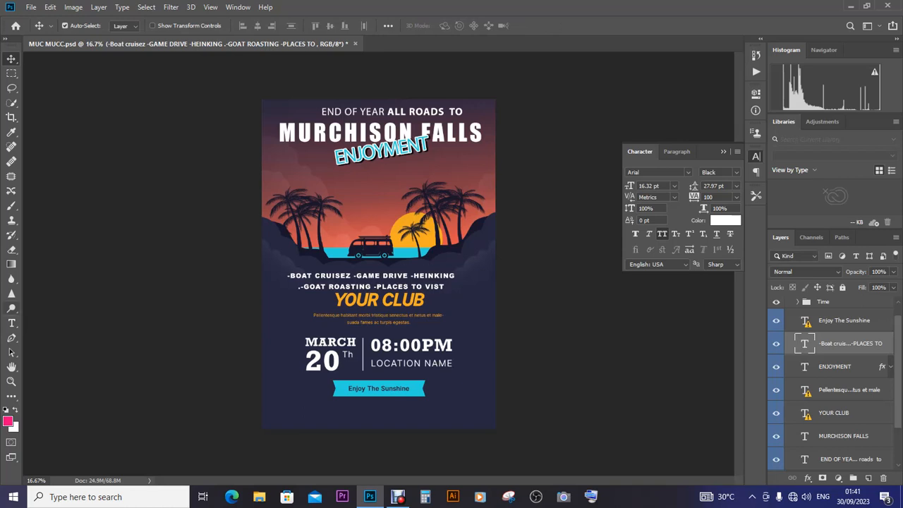
# Delete the stray period at the start of the second activities line, before -GOAT ROASTING
pyautogui.press('t')
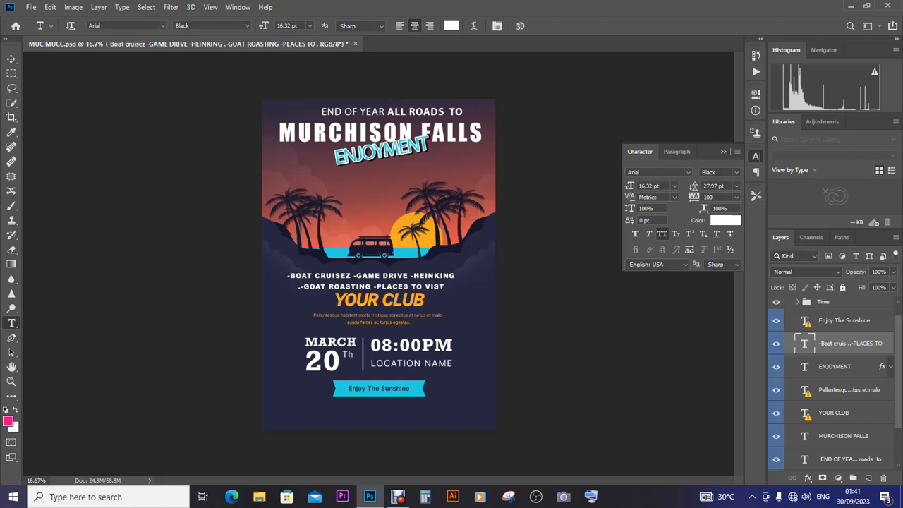
pyautogui.click(299, 287)
pyautogui.press('Delete')
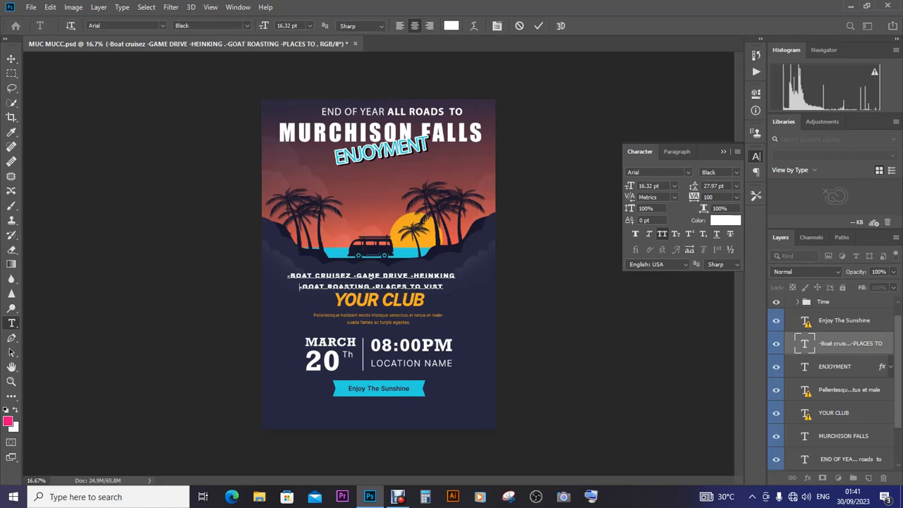
pyautogui.click(12, 59)
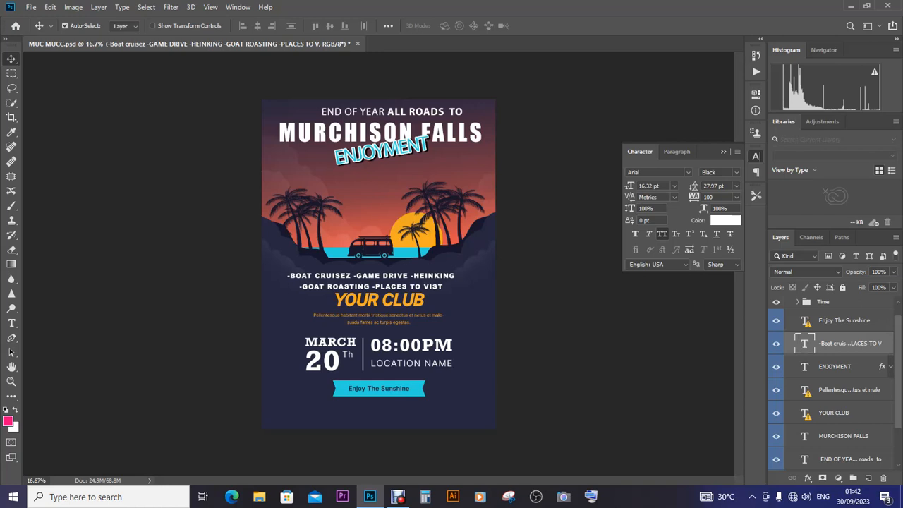
# Replace the YOUR CLUB heading with ENJOYMENT TO ENJOYMENT, accepting substitution of its missing font
pyautogui.press('t')
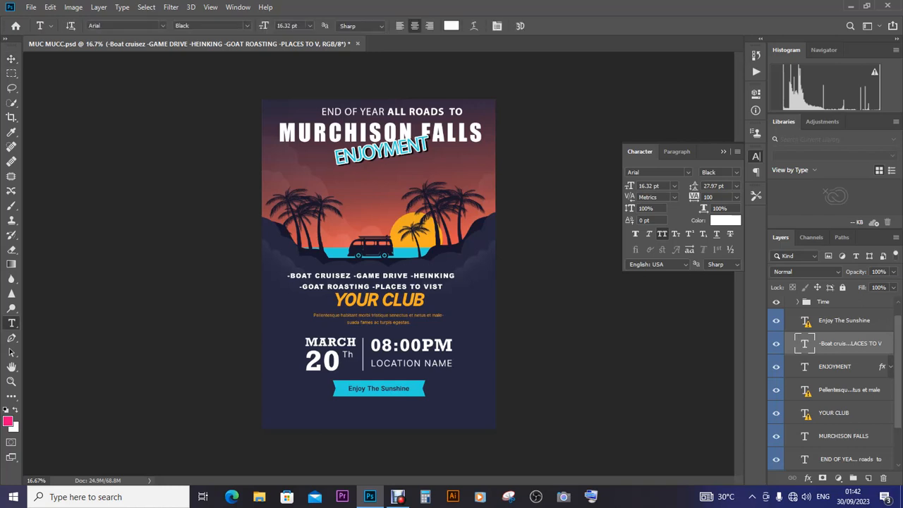
pyautogui.click(344, 300)
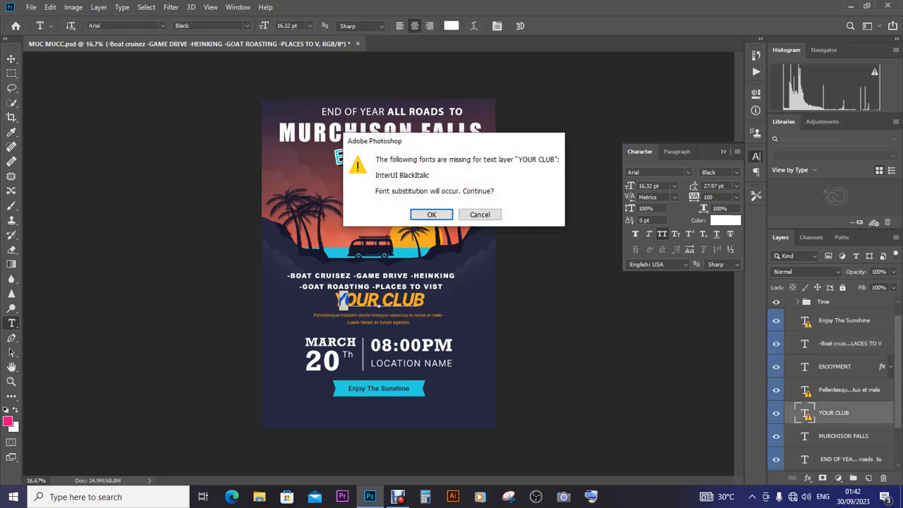
pyautogui.press('Return')
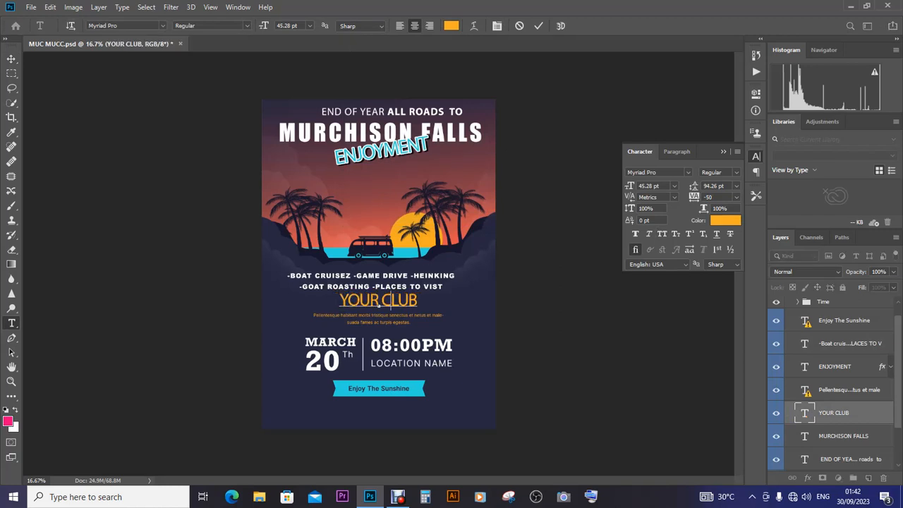
pyautogui.moveTo(348, 300); pyautogui.dragTo(398, 301)
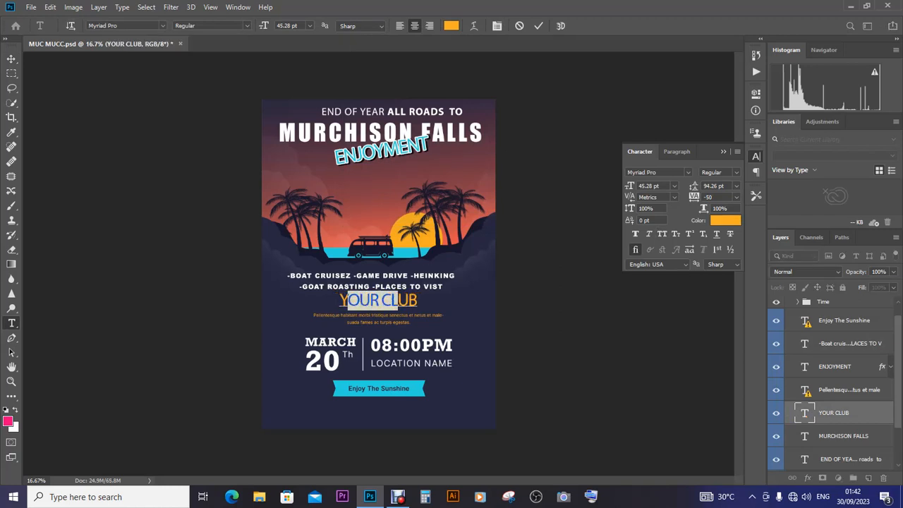
pyautogui.hotkey('ctrl', 'a')
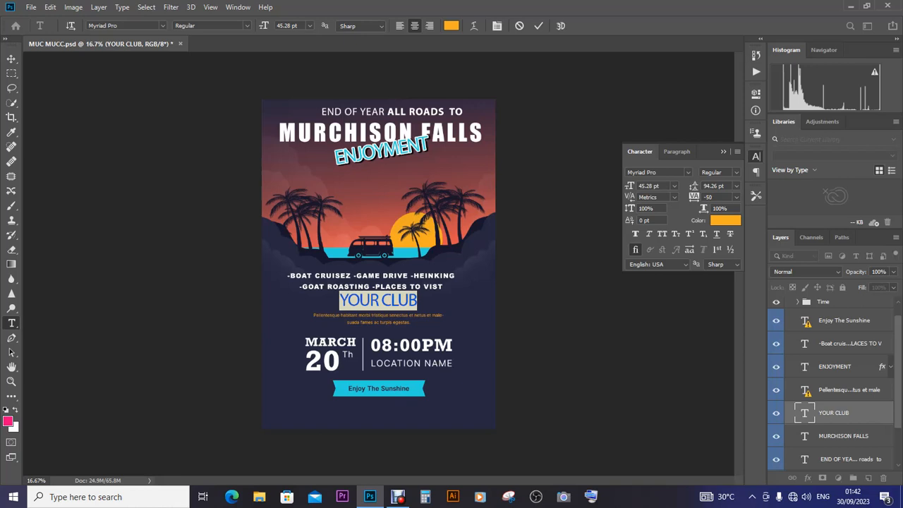
pyautogui.write('EN ')
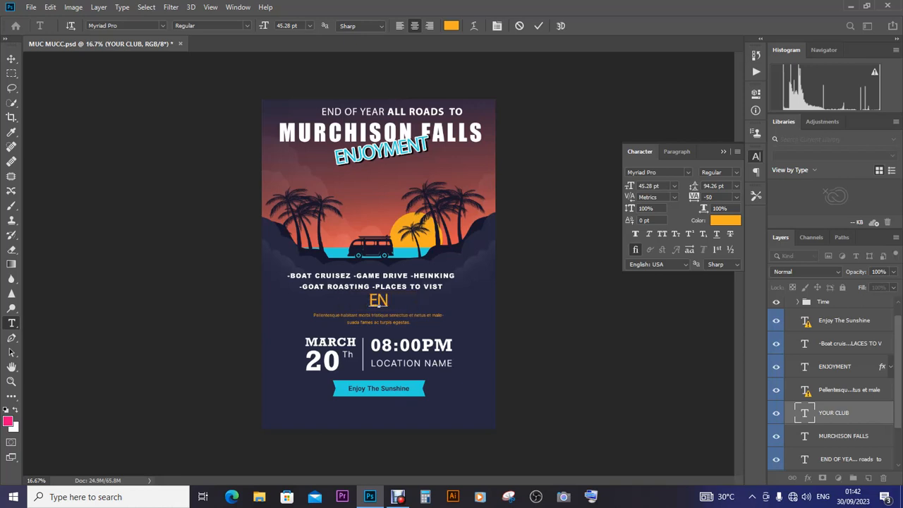
pyautogui.write('JOY')
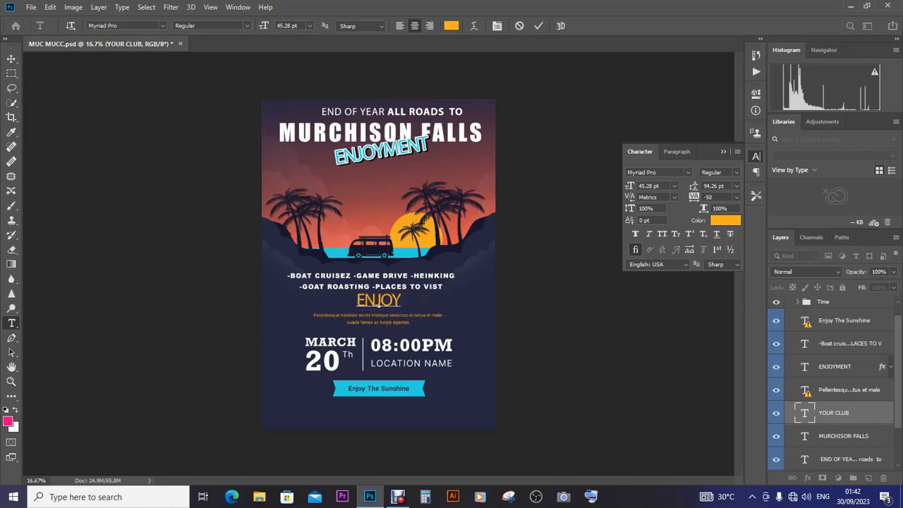
pyautogui.write('MENT')
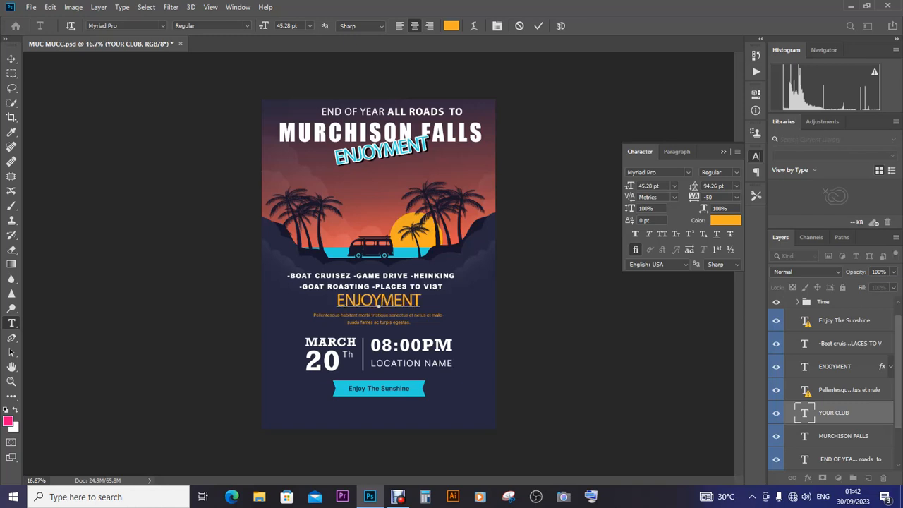
pyautogui.write(' TO')
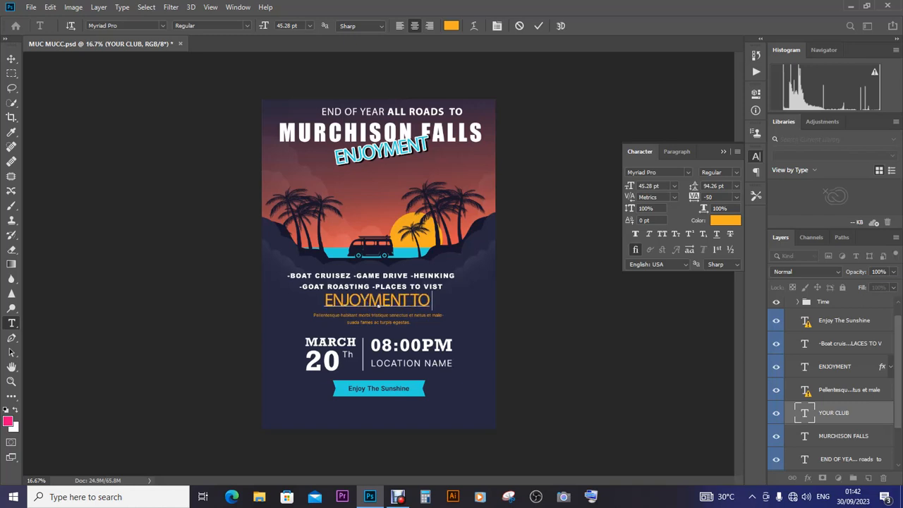
pyautogui.write(' ENJOY')
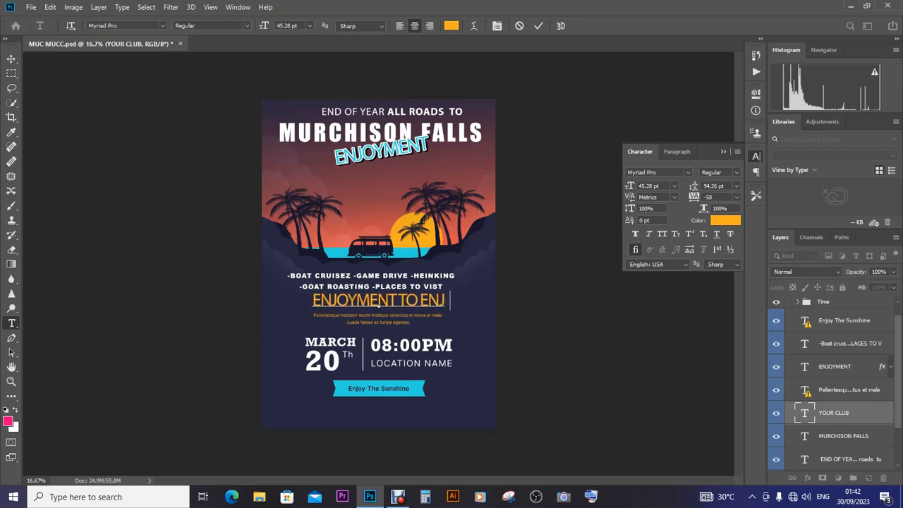
pyautogui.write('MENT')
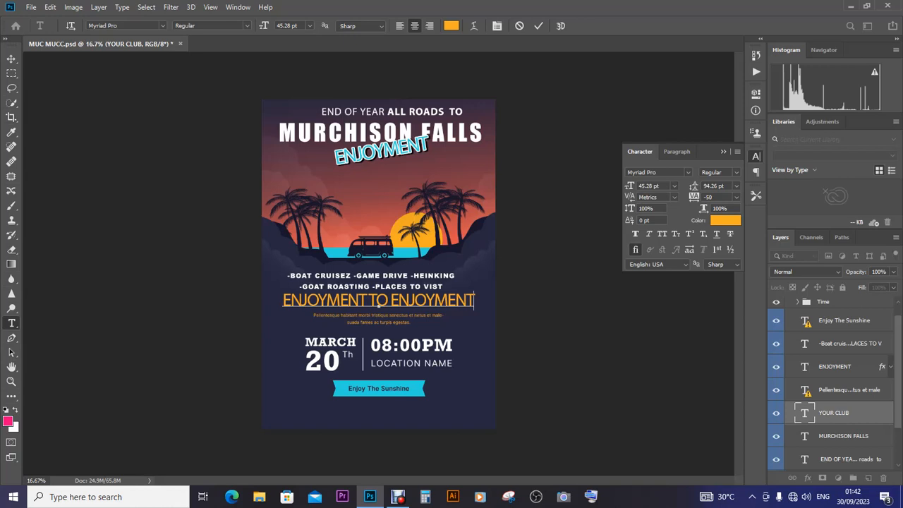
# Set the font style of the ENJOYMENT TO ENJOYMENT heading to Italic
pyautogui.hotkey('ctrl', 'a')
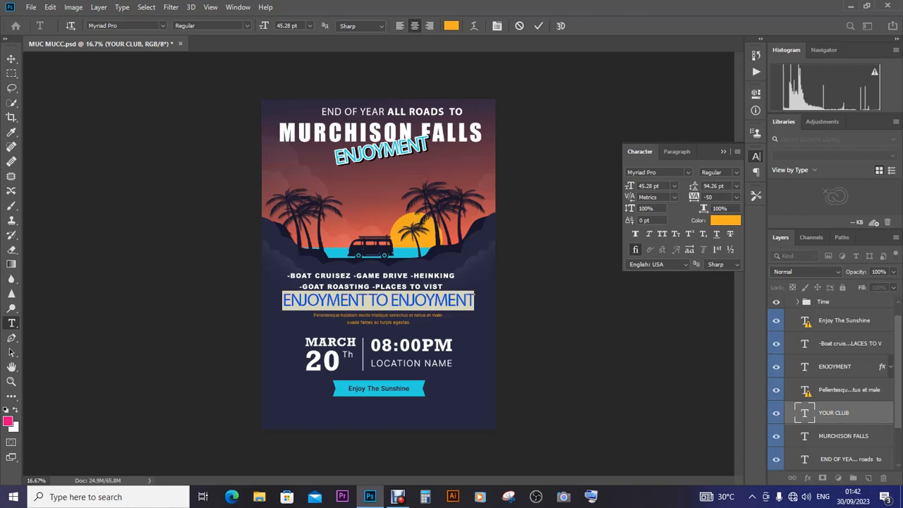
pyautogui.click(211, 25)
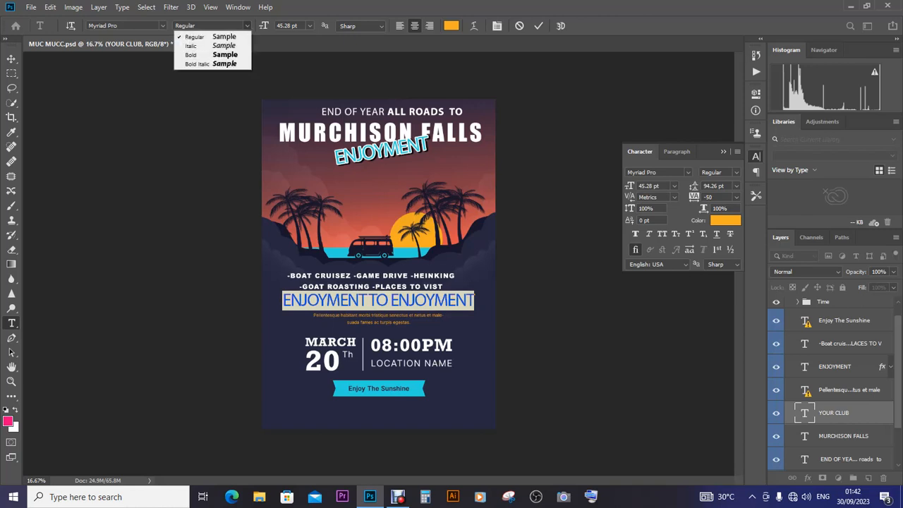
pyautogui.press('Up')
pyautogui.press('Return')
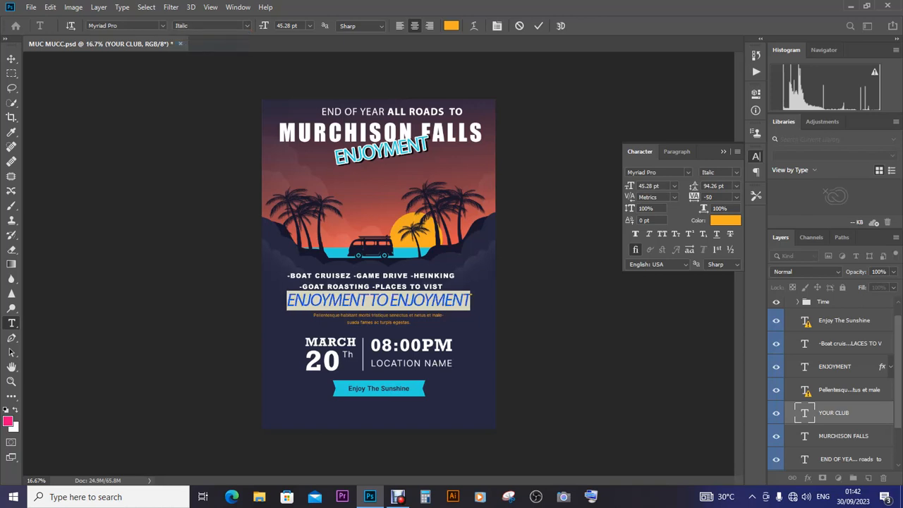
# Set the font style of the ENJOYMENT TO ENJOYMENT heading to Bold Italic
pyautogui.click(247, 26)
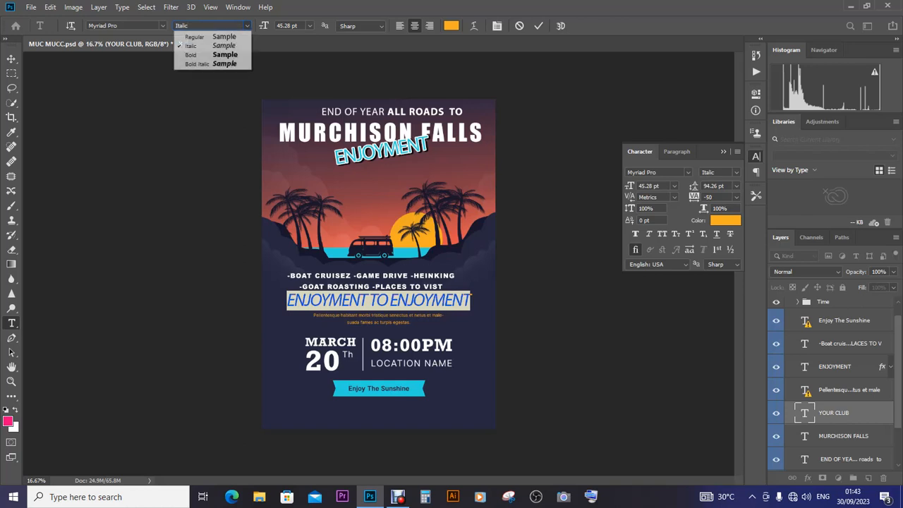
pyautogui.click(211, 65)
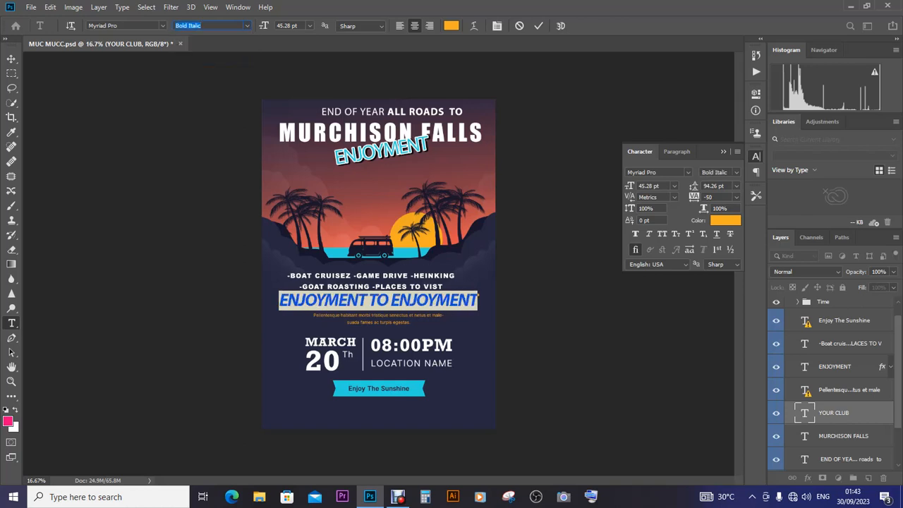
pyautogui.click(11, 59)
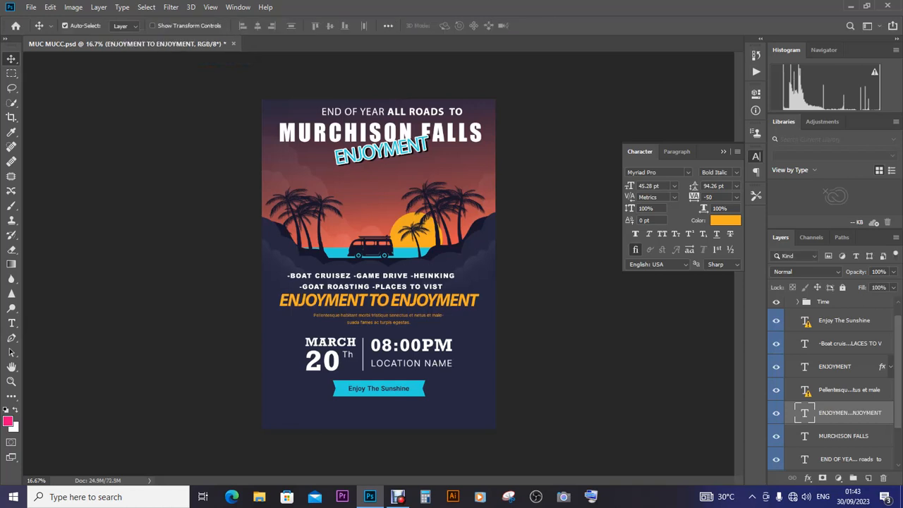
# Scale the ENJOYMENT TO ENJOYMENT heading down proportionally to about 82% and centre it horizontally between the activities text and the placeholder paragraph
pyautogui.hotkey('ctrl', 't')
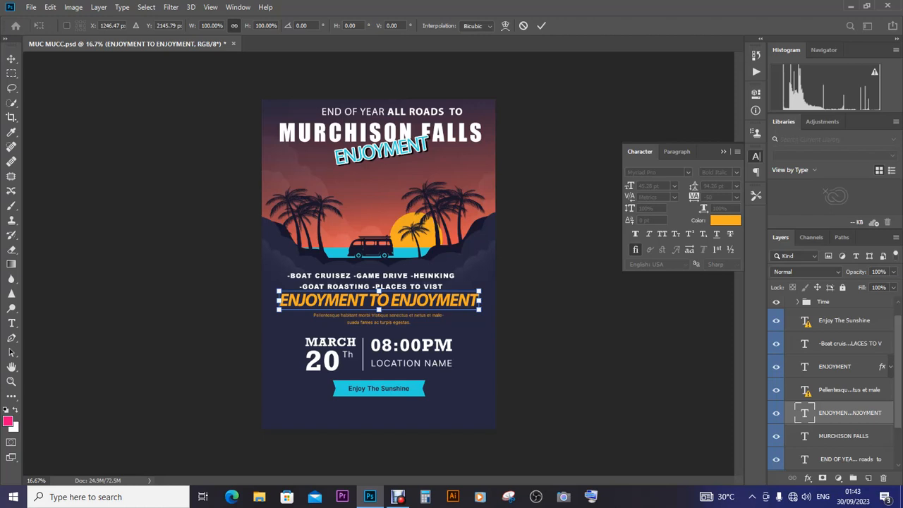
pyautogui.moveTo(479, 291); pyautogui.dragTo(461, 295)
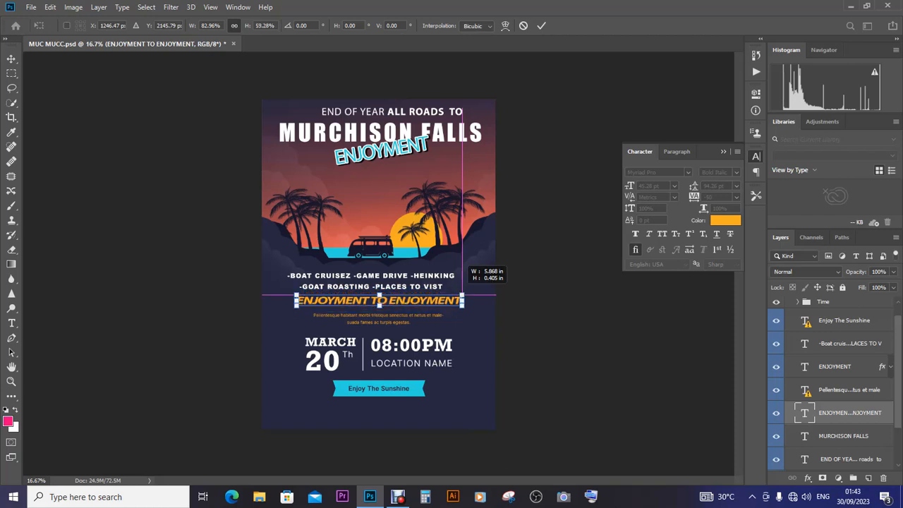
pyautogui.hotkey('ctrl', 'z')
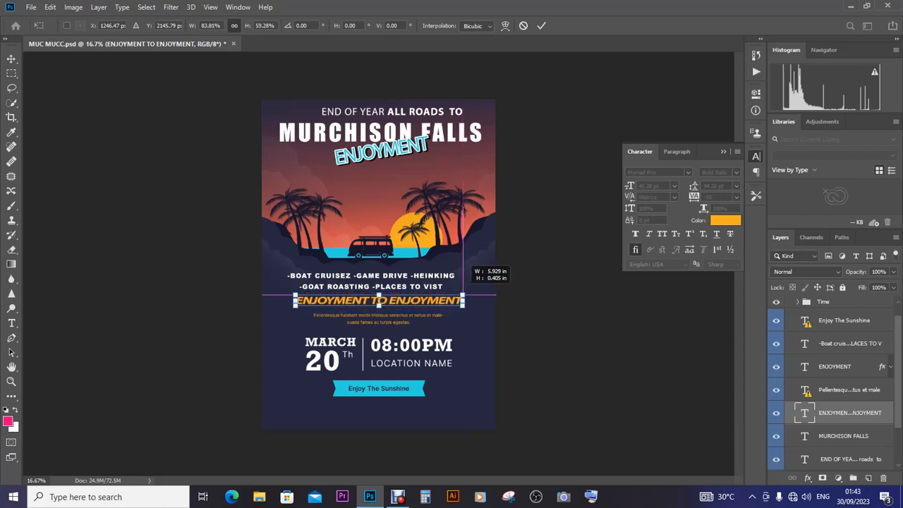
pyautogui.moveTo(464, 289); pyautogui.dragTo(466, 293)
pyautogui.hotkey('ctrl', 'z')
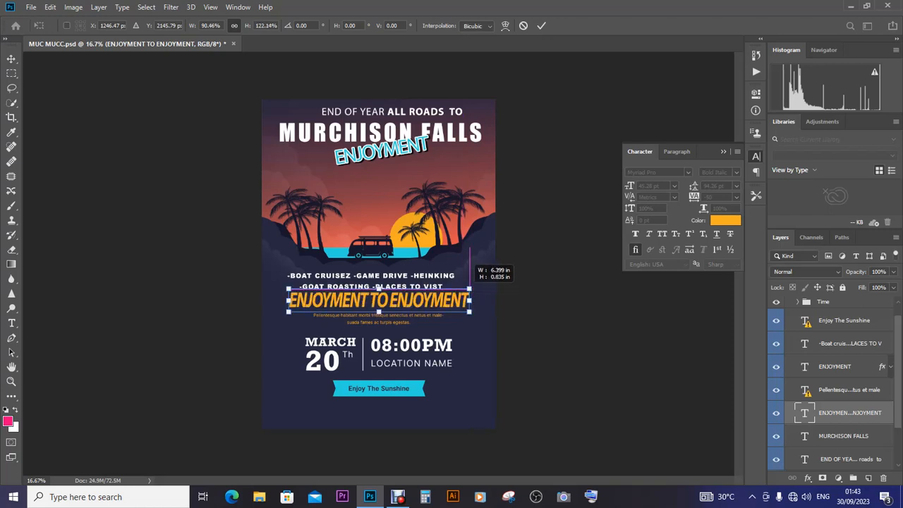
pyautogui.moveTo(463, 289); pyautogui.dragTo(463, 290)
pyautogui.hotkey('ctrl', 'z')
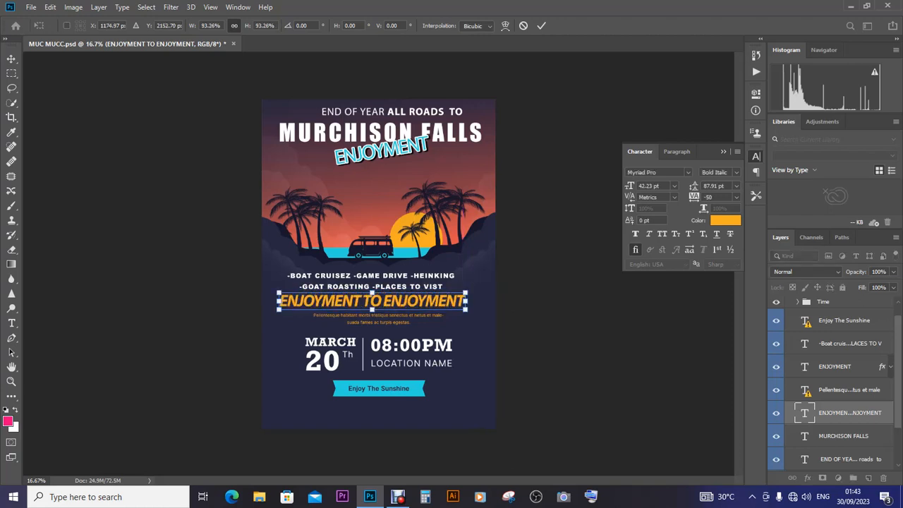
pyautogui.hotkey('ctrl', '+')
pyautogui.hotkey('ctrl', '+')
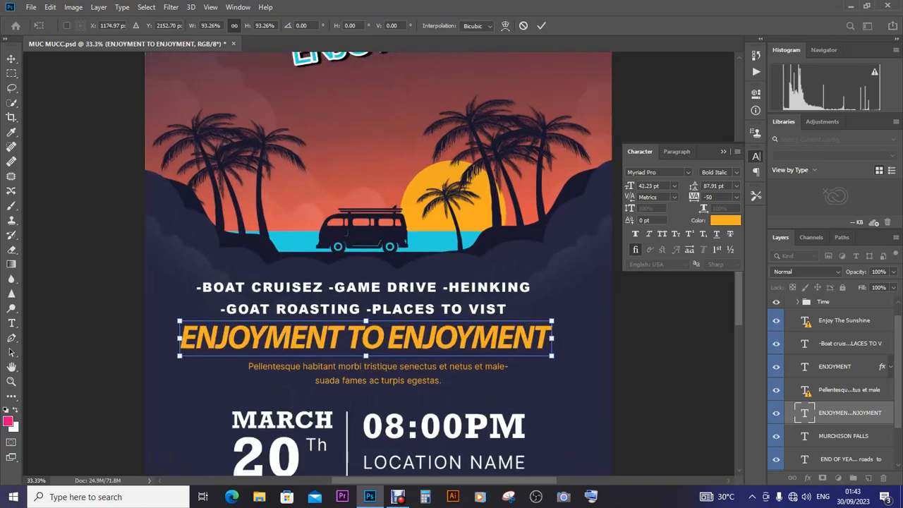
pyautogui.moveTo(552, 320); pyautogui.dragTo(524, 326)
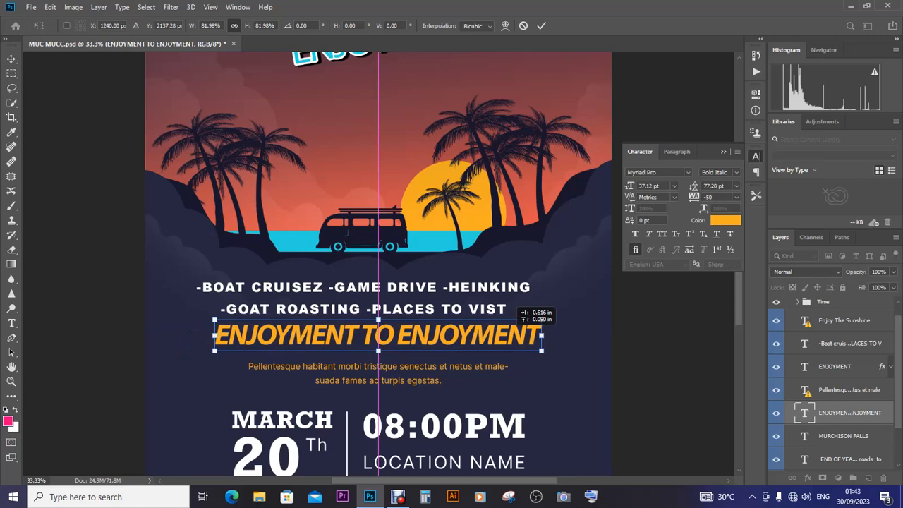
pyautogui.moveTo(519, 310); pyautogui.dragTo(518, 311)
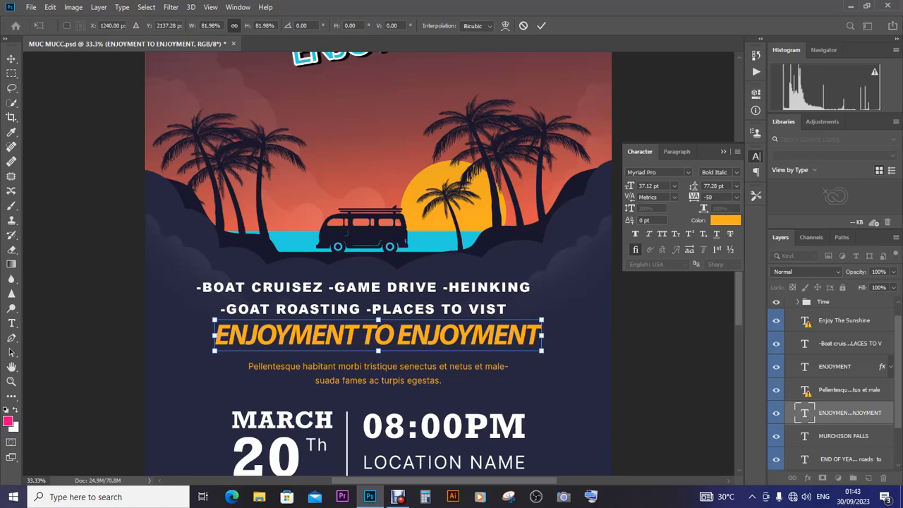
# Replace the Pellentesque placeholder paragraph with PLEASE COME ONE COME AND WE HAVE FUN, accepting substitution of its missing font
pyautogui.click(12, 322)
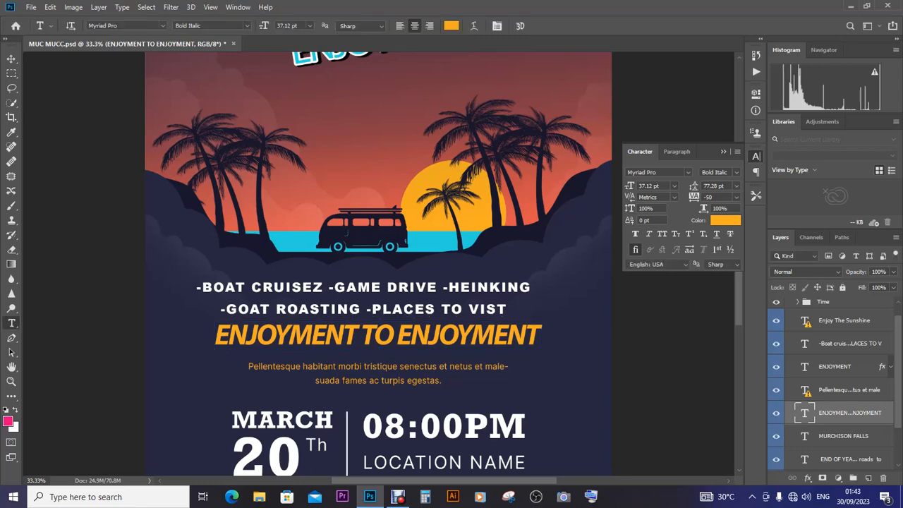
pyautogui.click(509, 384)
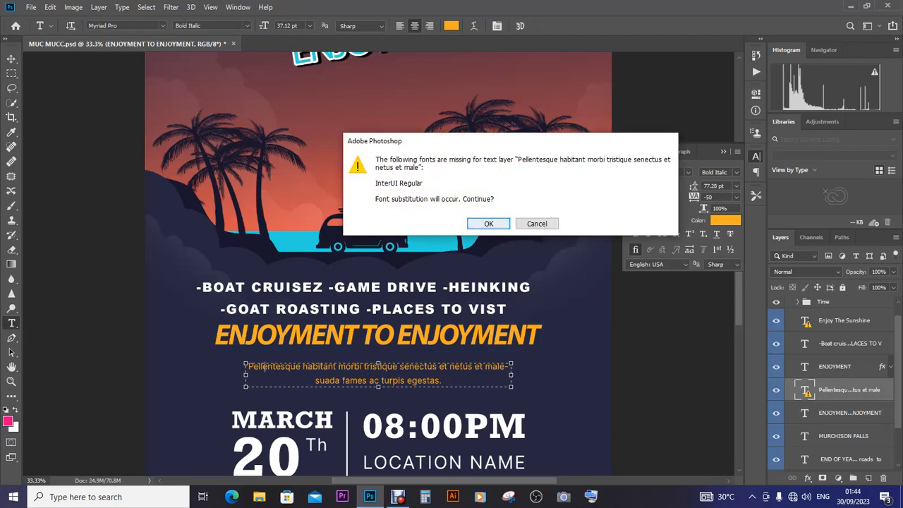
pyautogui.click(488, 223)
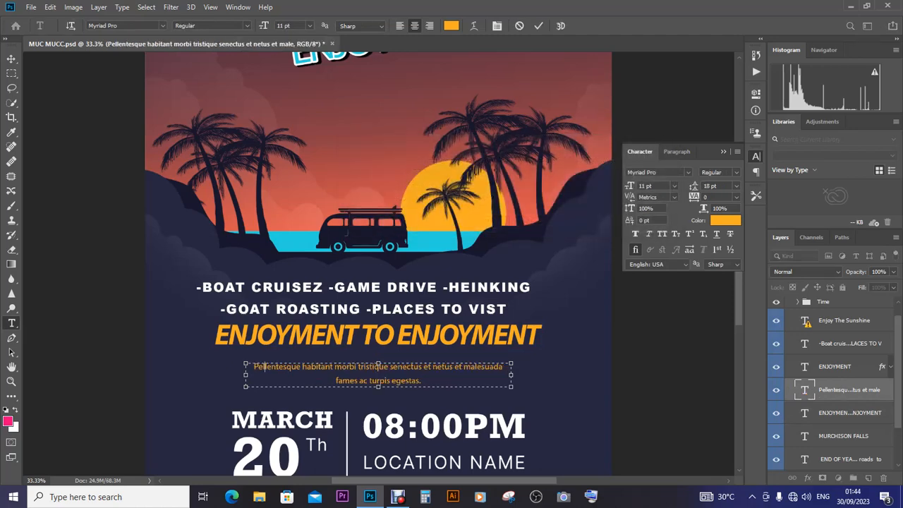
pyautogui.hotkey('ctrl', 'a')
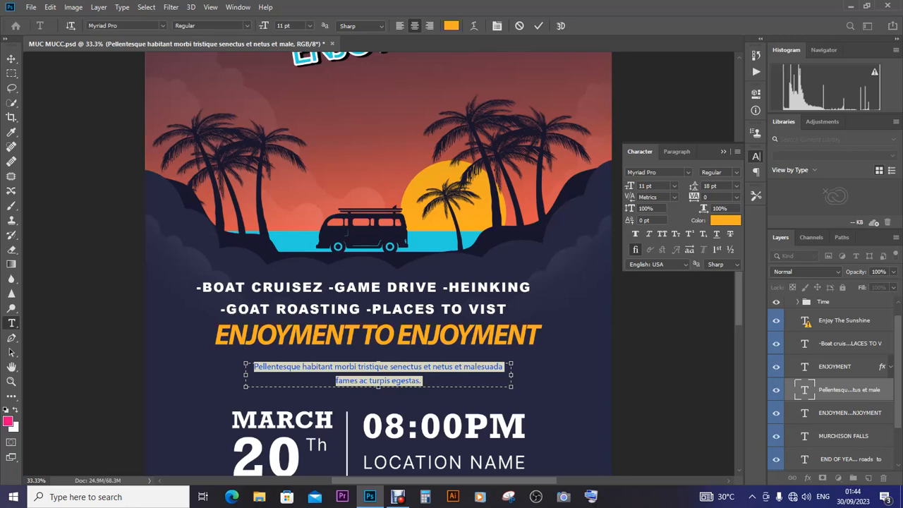
pyautogui.hotkey('ctrl', 'h')
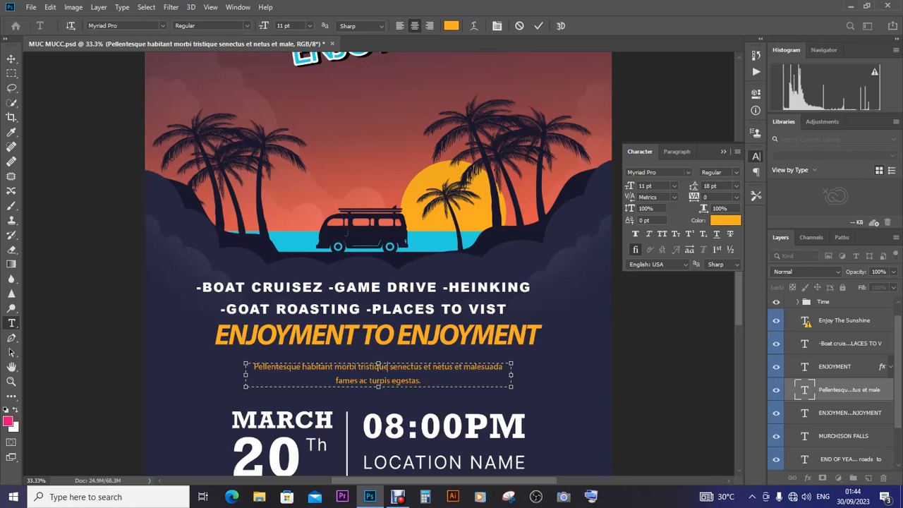
pyautogui.write('pLEASE ')
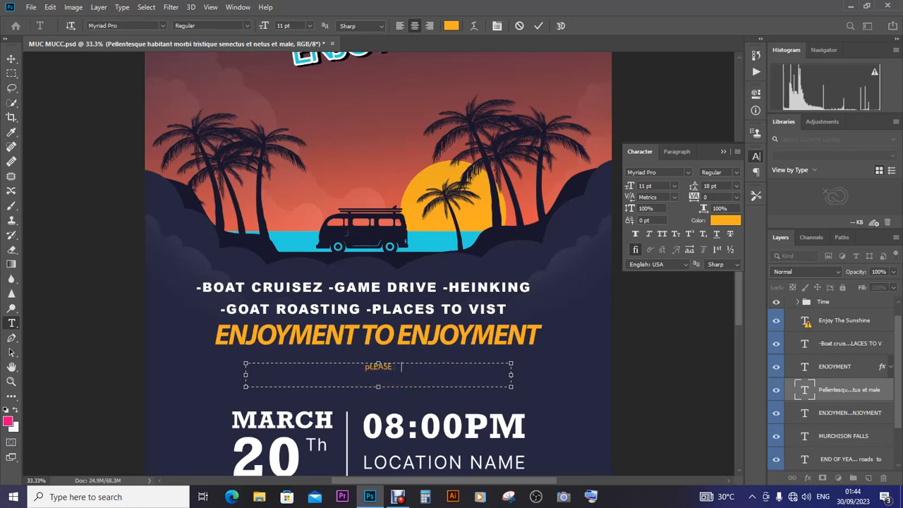
pyautogui.write('COME ONE CO')
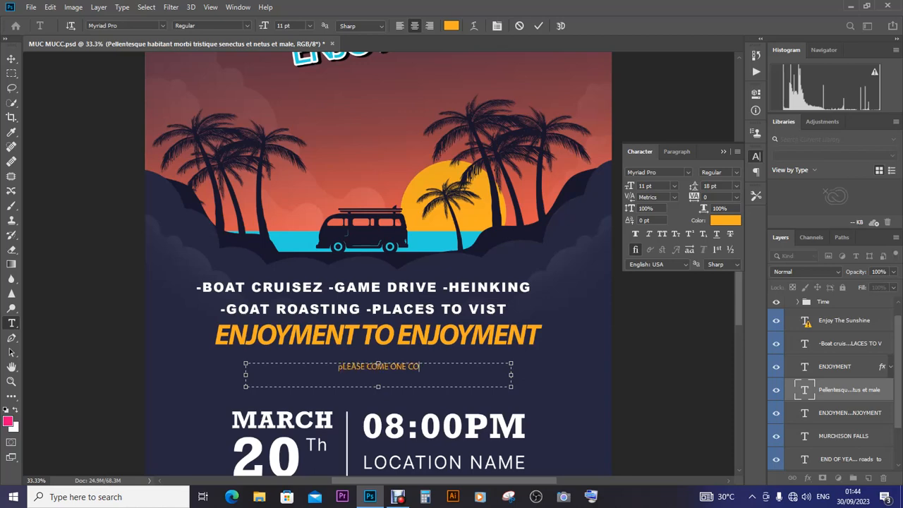
pyautogui.write('ME')
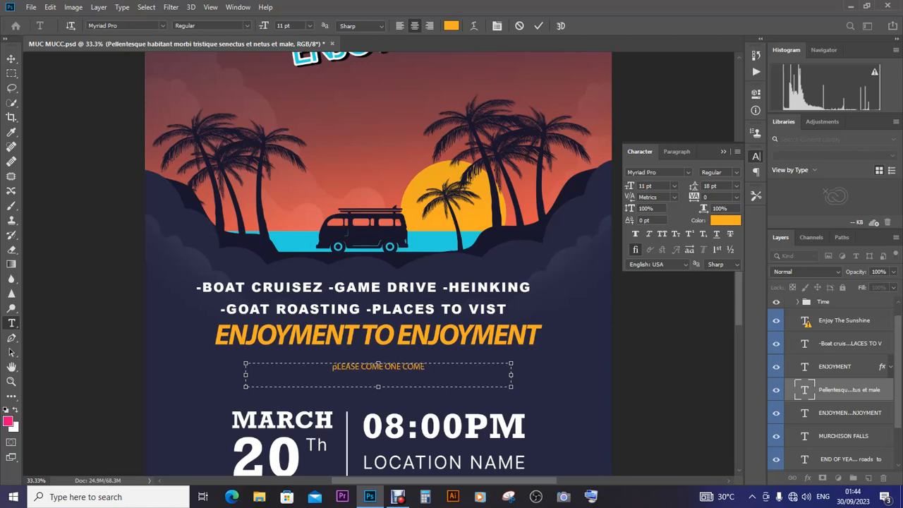
pyautogui.write(' AND WE')
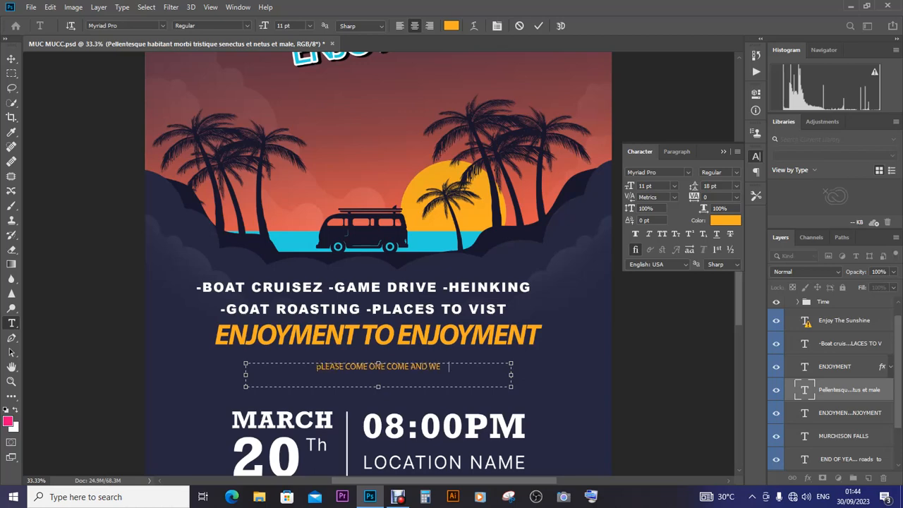
pyautogui.write(' HAVE FUN')
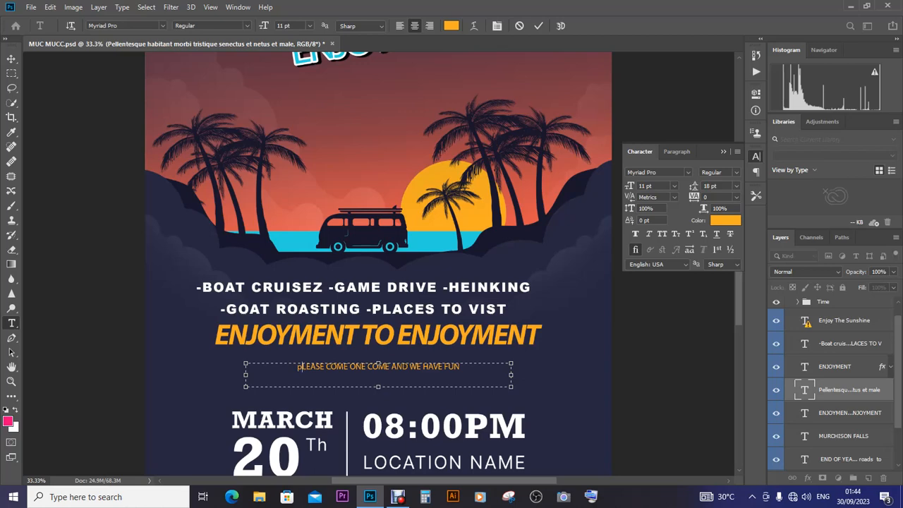
pyautogui.press('BackSpace')
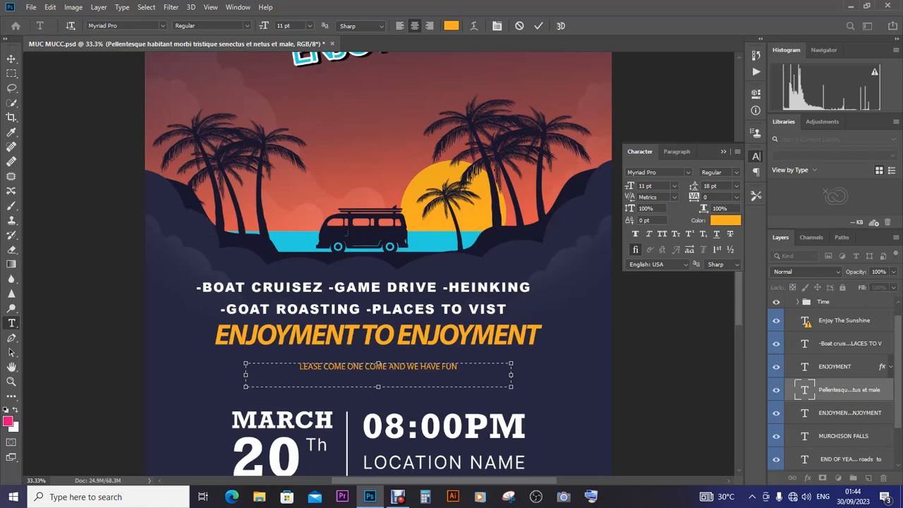
pyautogui.write('P')
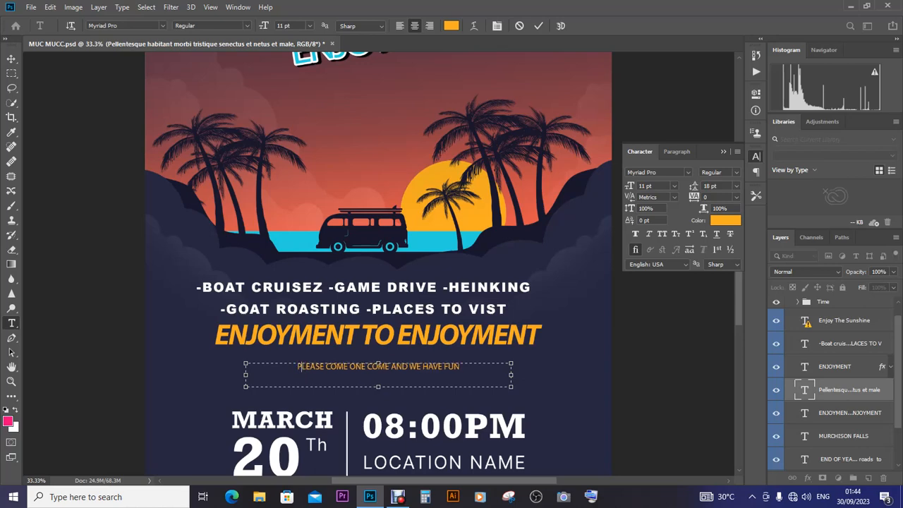
pyautogui.click(11, 58)
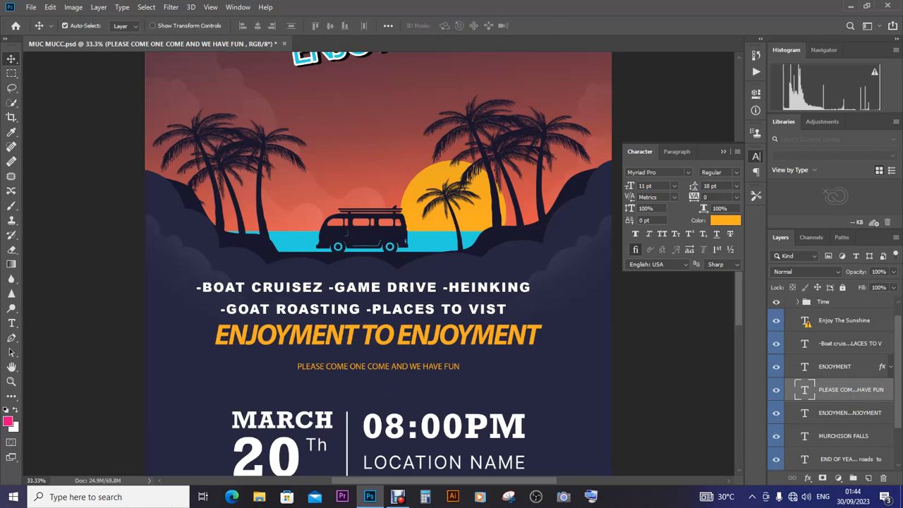
# Append WITH ALL SORTS OF ENTATAINMENT to the end of the PLEASE COME ONE COME AND WE HAVE FUN line
pyautogui.press('t')
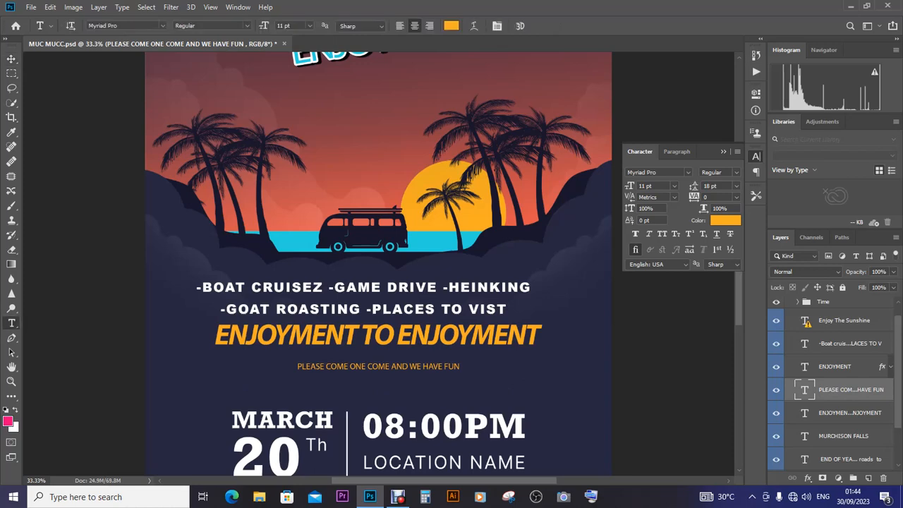
pyautogui.click(460, 367)
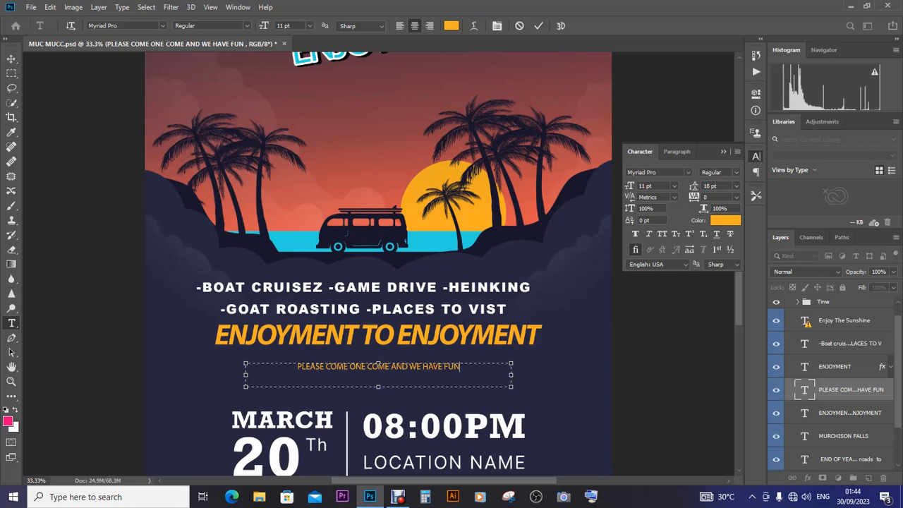
pyautogui.write('WI')
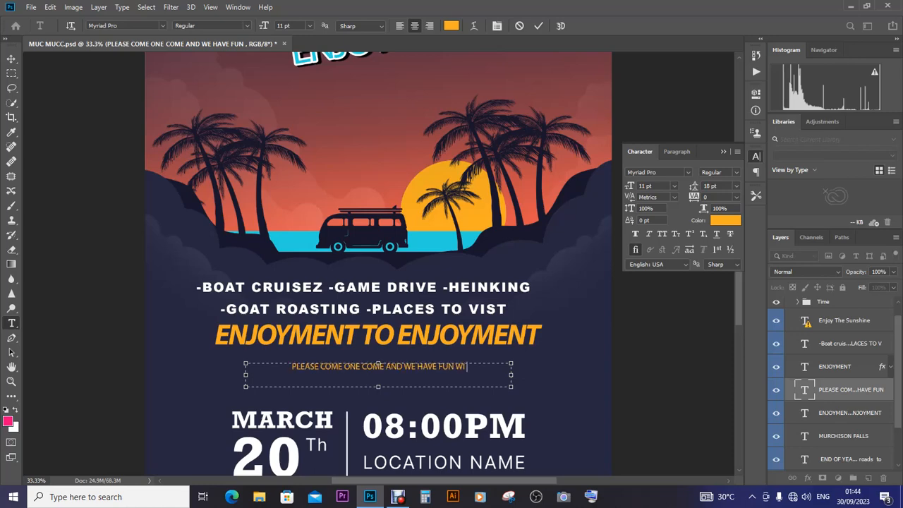
pyautogui.write('TH ALL')
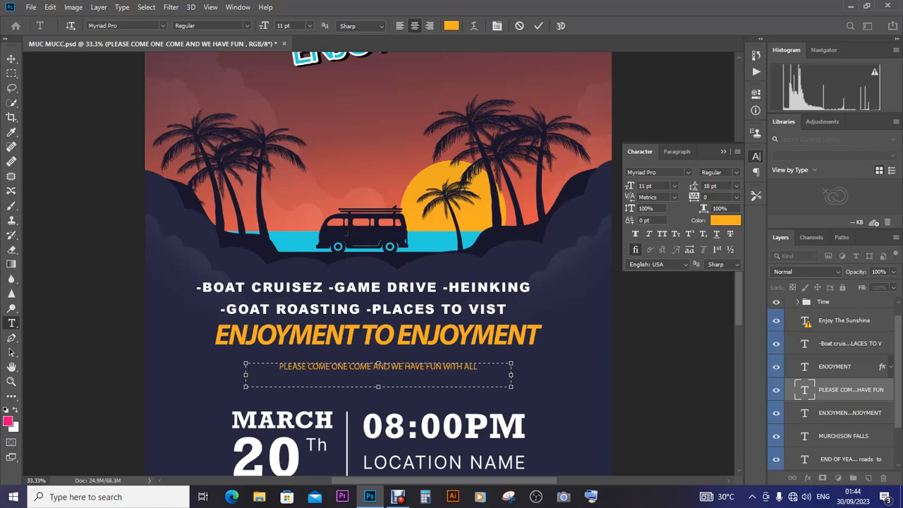
pyautogui.write(' SORTS O')
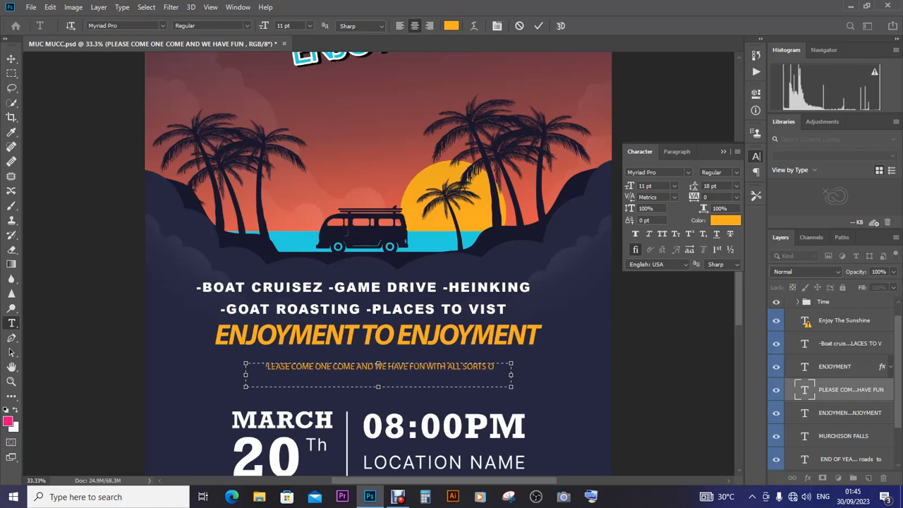
pyautogui.write('F ENT')
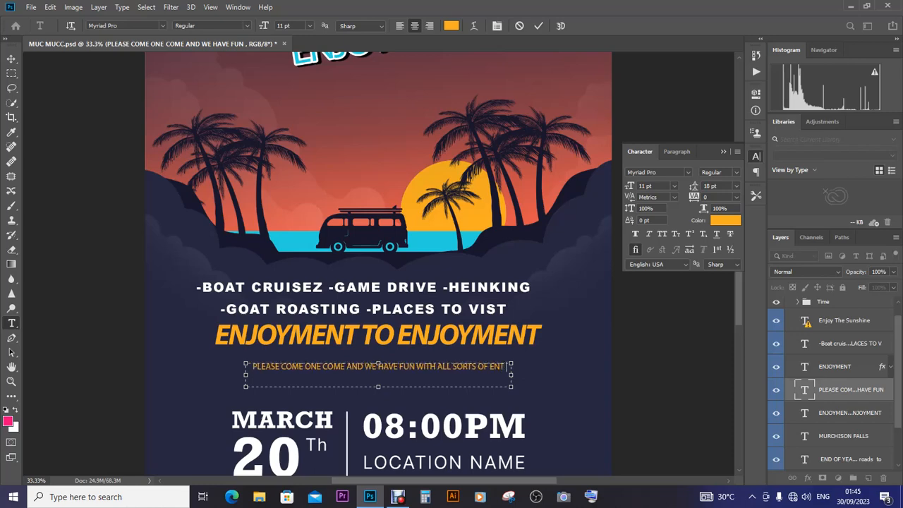
pyautogui.write('ATAINMENT')
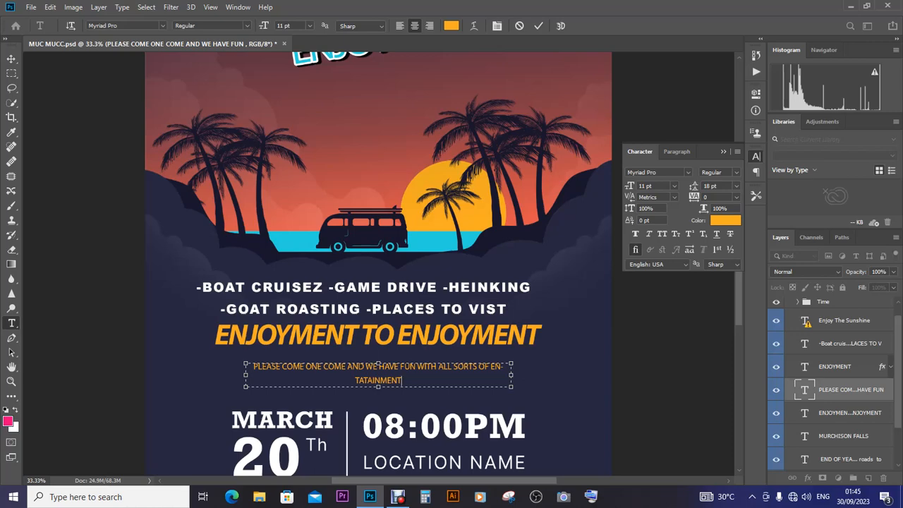
# Correct the spelling of the last word of the invitation text to ENTERTAINMENT
pyautogui.press('BackSpace')
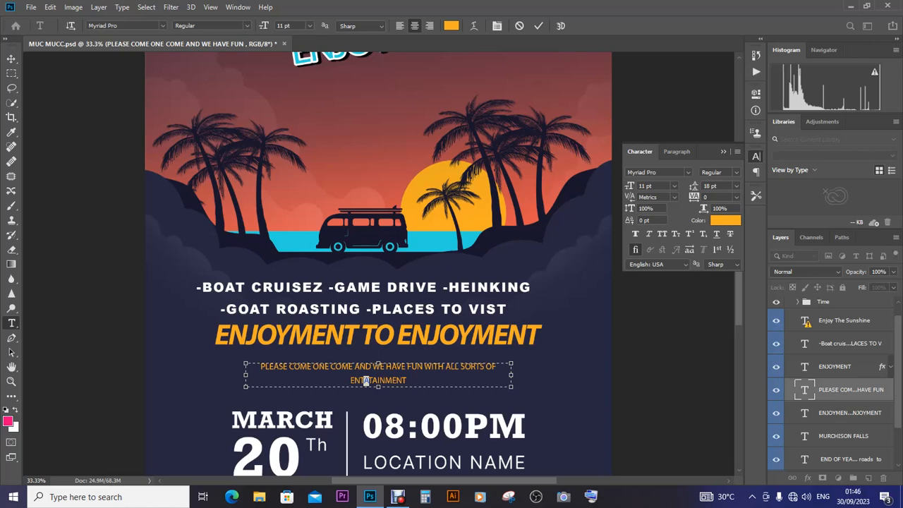
pyautogui.press('Right')
pyautogui.press('BackSpace')
pyautogui.write('ER')
pyautogui.click(12, 58)
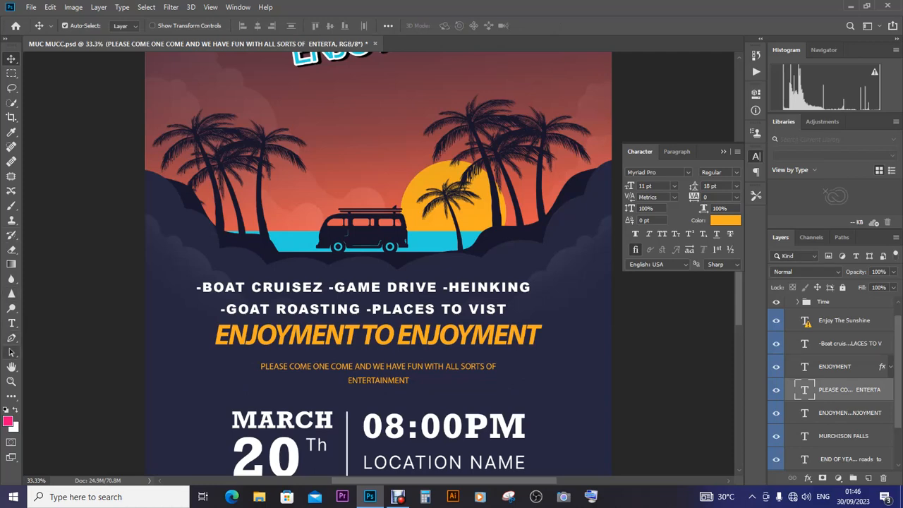
# Reword the invitation text to PLEASE COME ONE & COME ALL AND WE HAVE FUN WITH ALL SORTS OF ENTERTAINMENT & GAMES
pyautogui.click(11, 323)
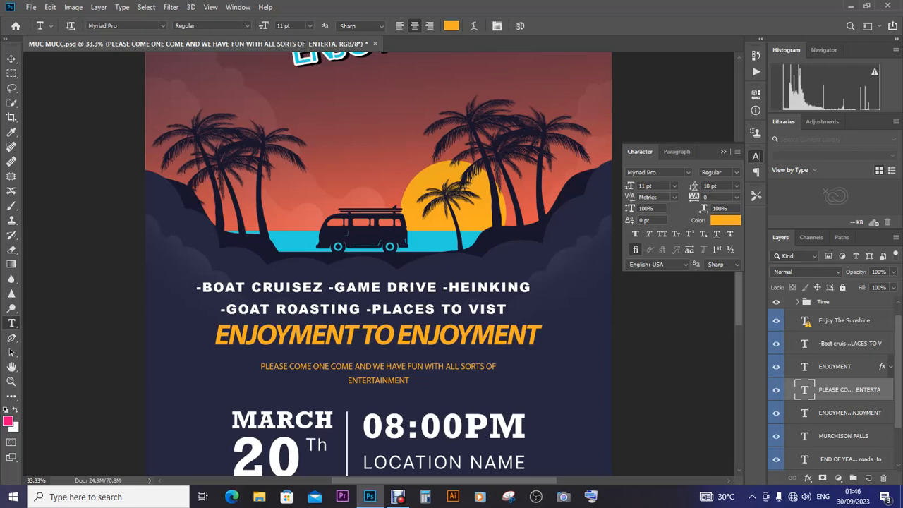
pyautogui.click(364, 367)
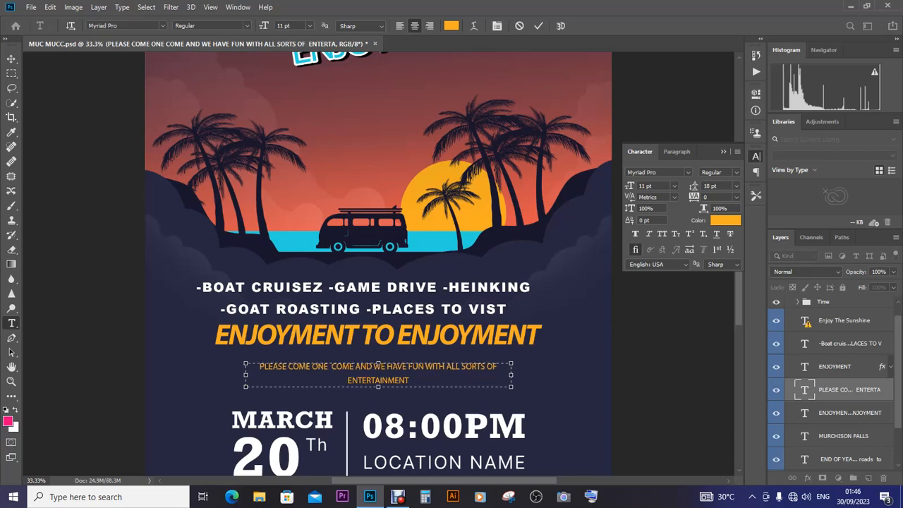
pyautogui.write('&')
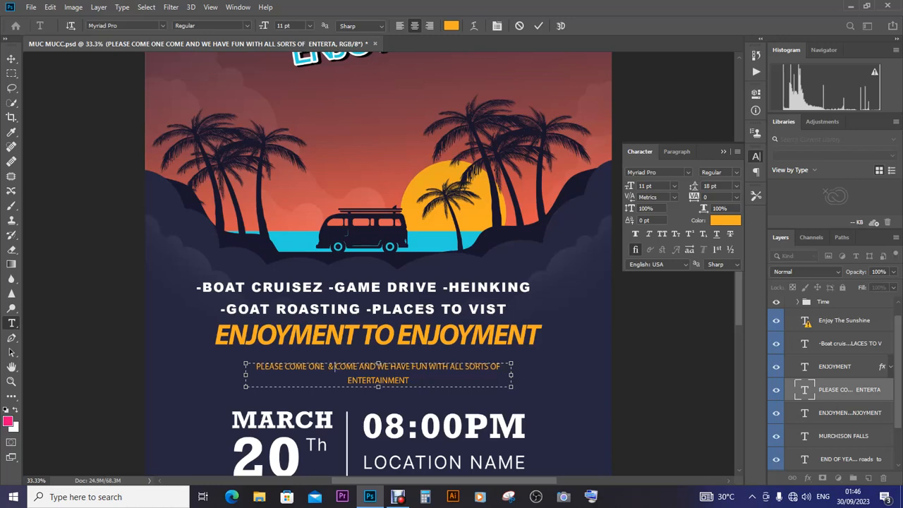
pyautogui.press('Right')
pyautogui.press('Right')
pyautogui.press('Right')
pyautogui.press('Right')
pyautogui.write('ALL')
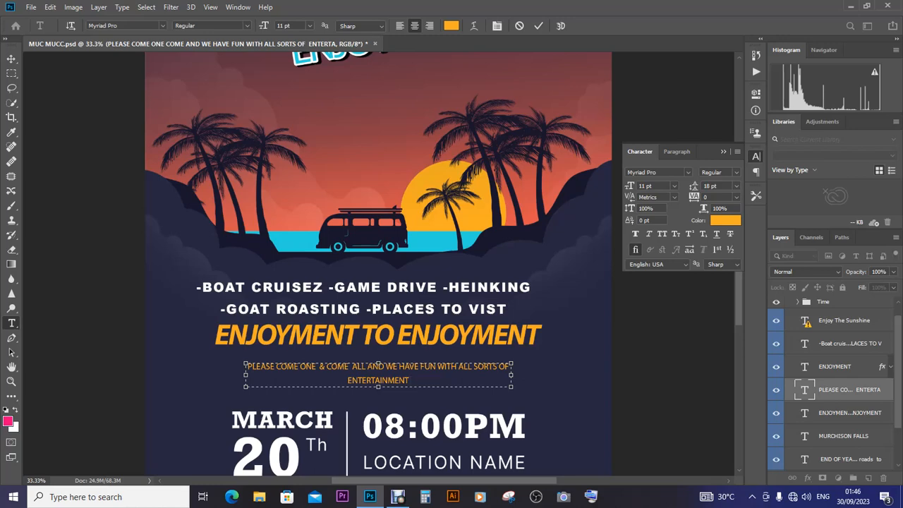
pyautogui.write('& GAMES')
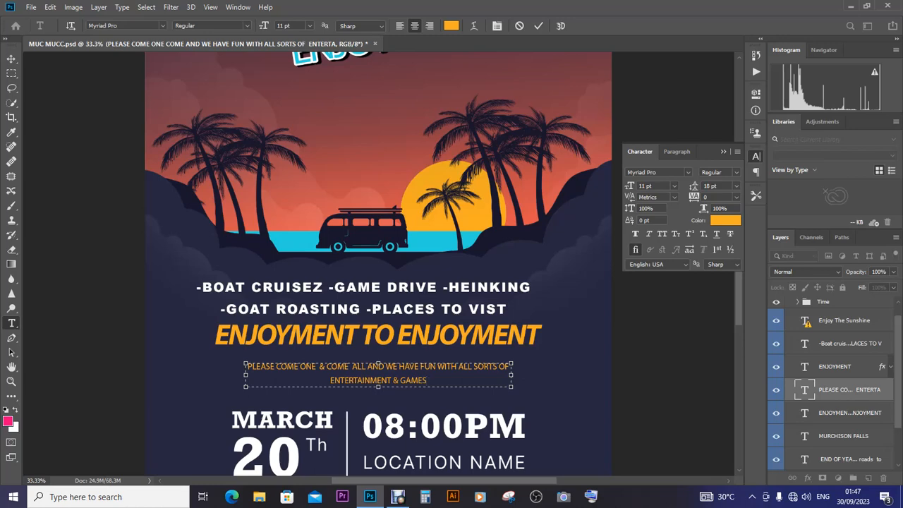
pyautogui.click(11, 59)
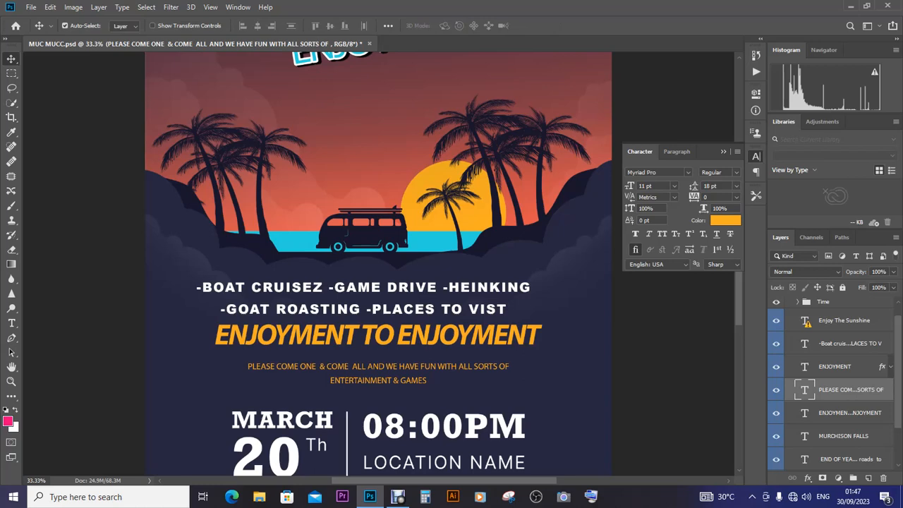
# Review the whole poster at reduced magnification to check the overall layout and the remaining template text
pyautogui.hotkey('ctrl', '-')
pyautogui.hotkey('ctrl', '-')
pyautogui.hotkey('ctrl', '+')
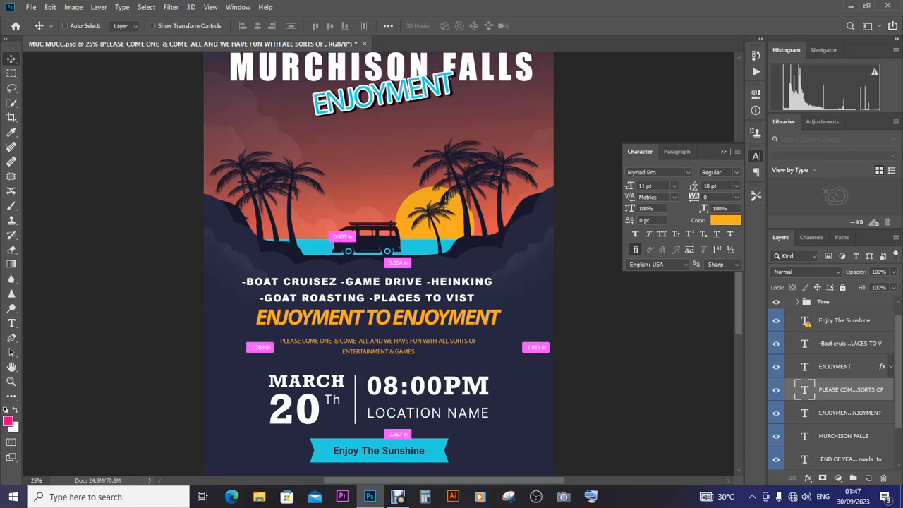
pyautogui.hotkey('ctrl', '-')
pyautogui.hotkey('ctrl', '+')
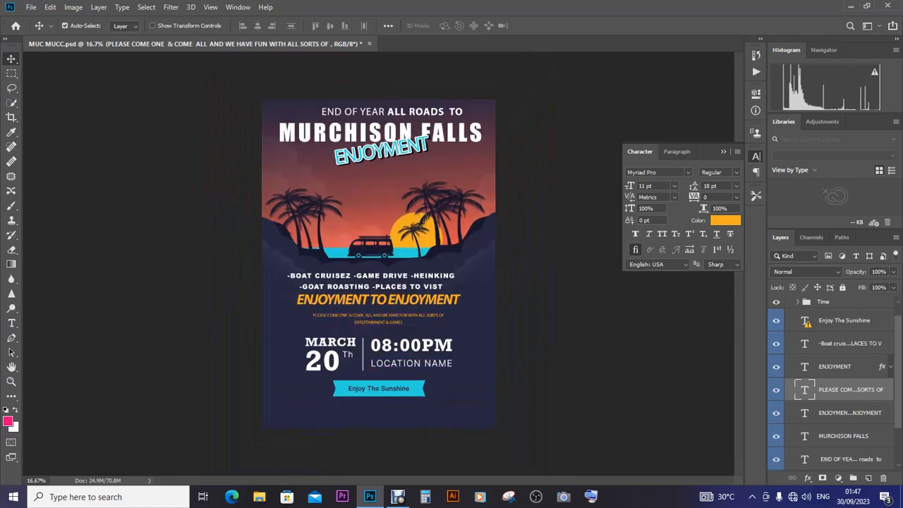
pyautogui.hotkey('ctrl', '-')
pyautogui.hotkey('ctrl', '-')
pyautogui.hotkey('ctrl', '+')
pyautogui.hotkey('ctrl', '-')
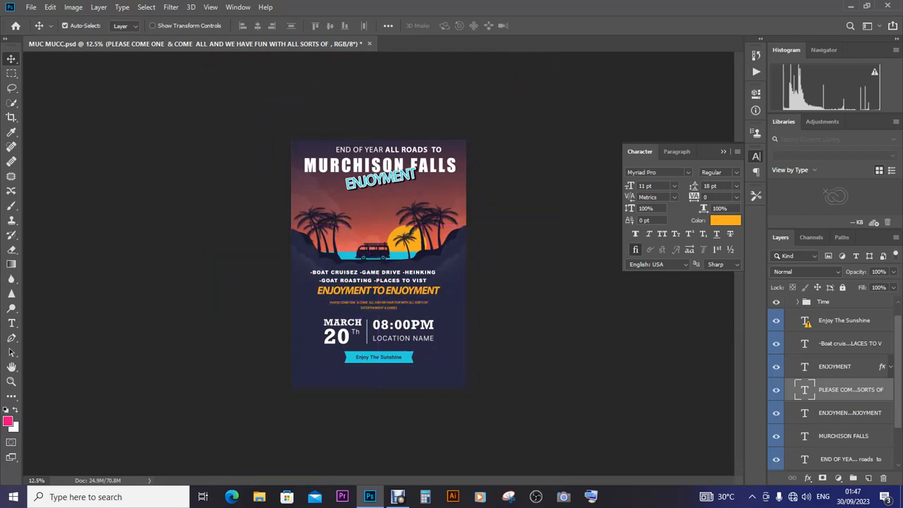
pyautogui.hotkey('ctrl', '+')
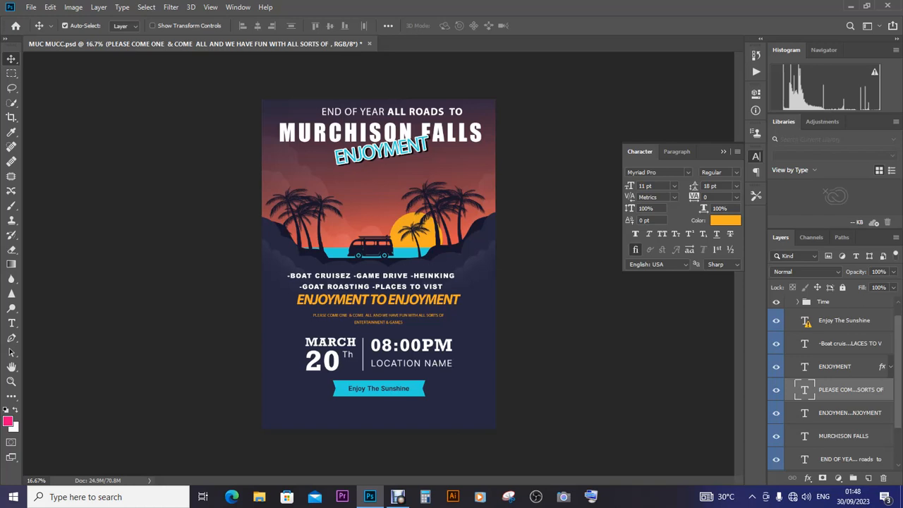
# Edit the LOCATION NAME text, accepting substitution of its missing font, and add a colon after LOCATION
pyautogui.scroll(-2, 833, 381)
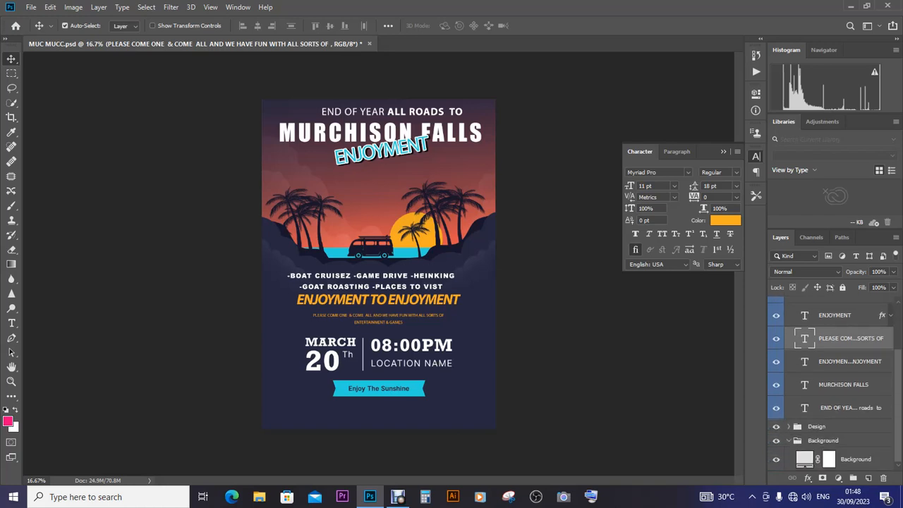
pyautogui.press('t')
pyautogui.click(411, 362)
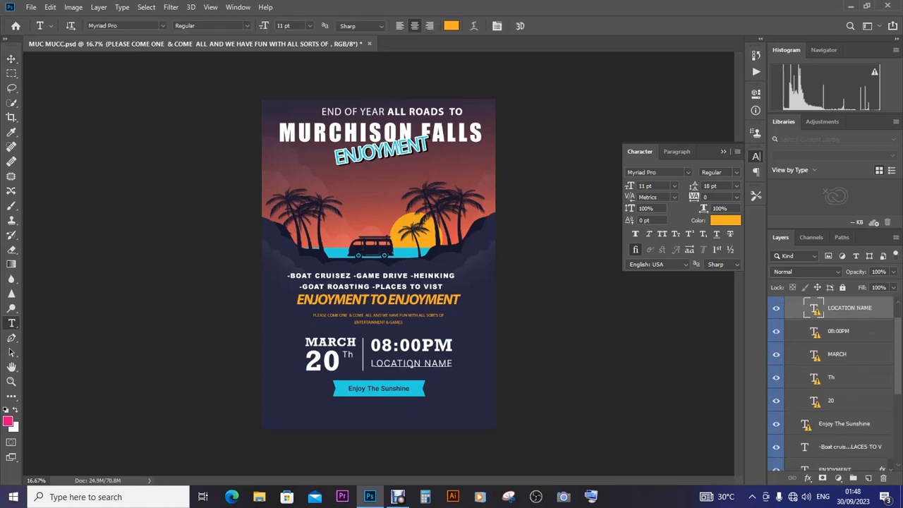
pyautogui.press('Return')
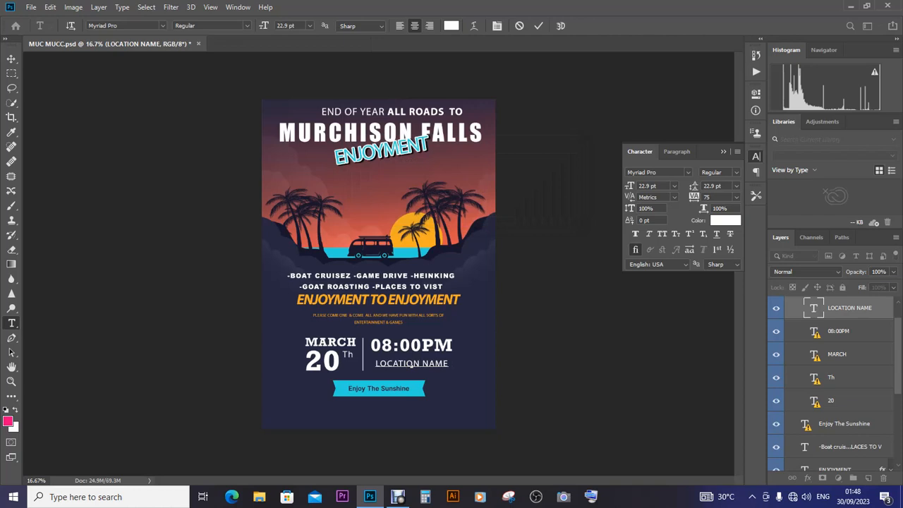
pyautogui.hotkey('ctrl', 'a')
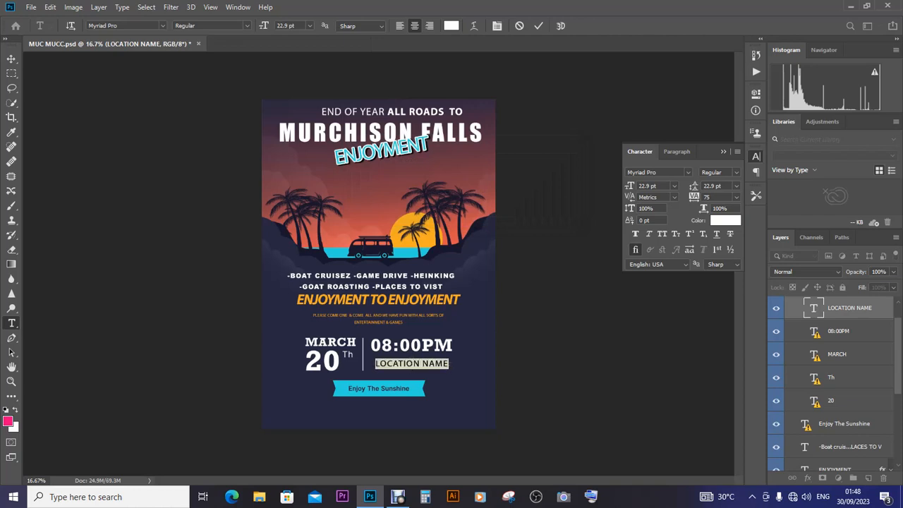
pyautogui.press('BackSpace')
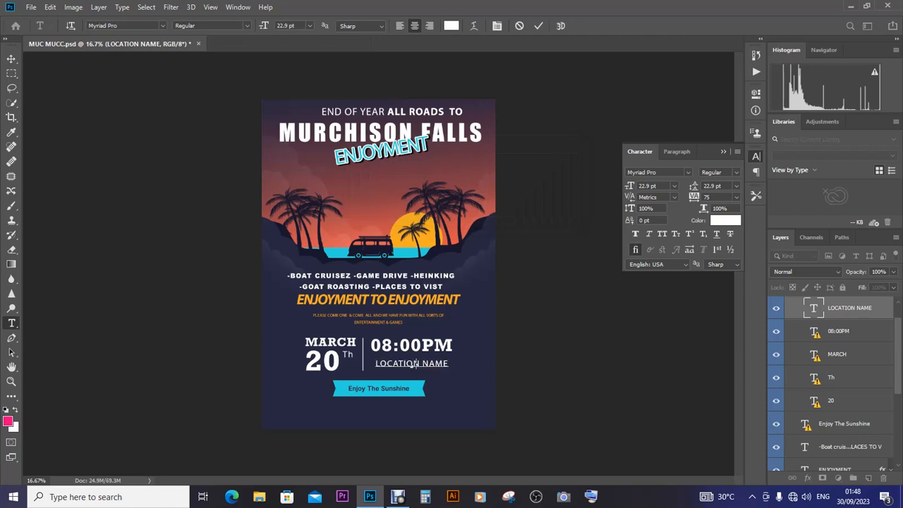
pyautogui.hotkey('ctrl', 'z')
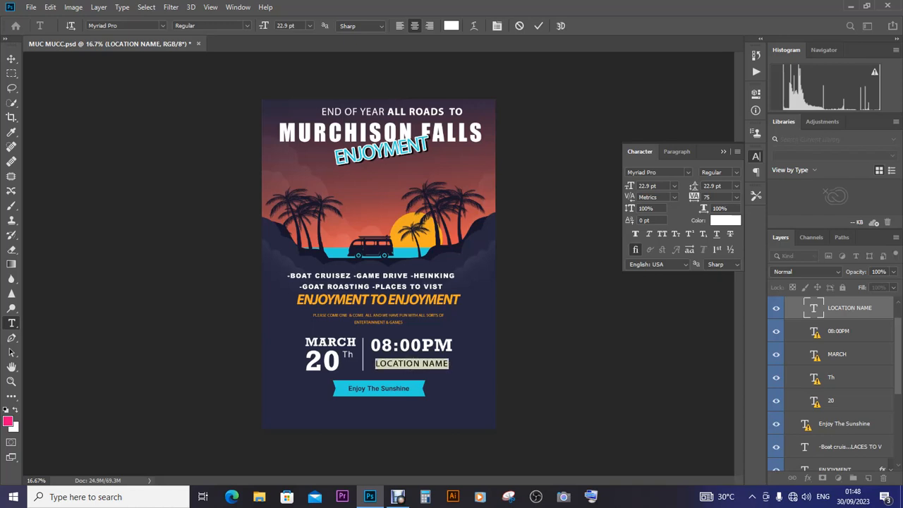
pyautogui.click(421, 362)
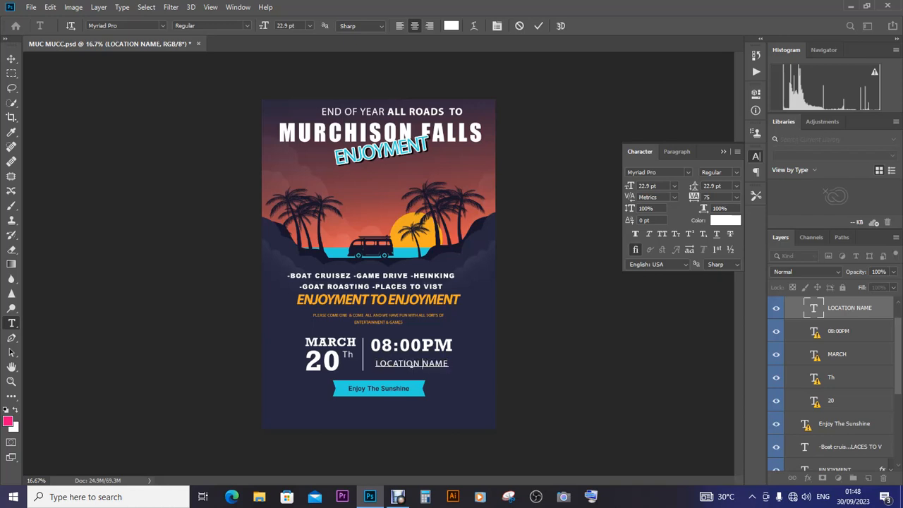
pyautogui.press('BackSpace')
pyautogui.write(':')
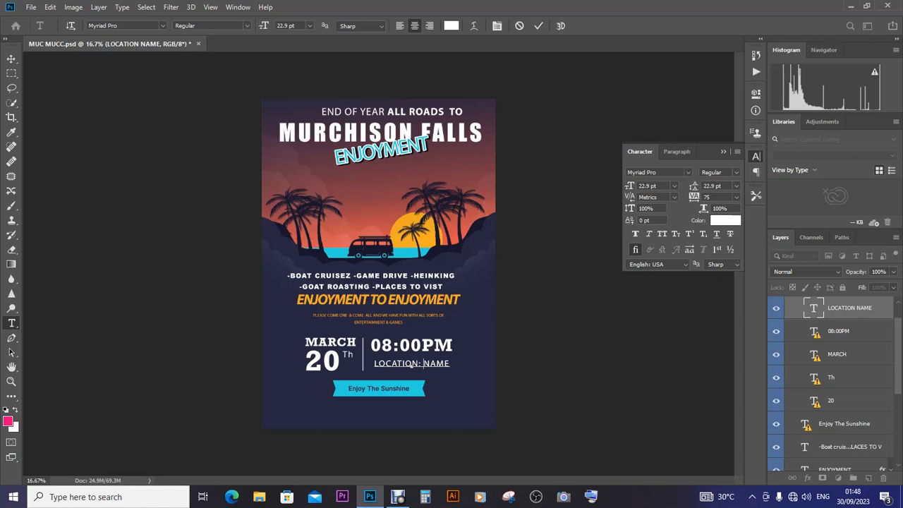
# Replace NAME with MURCHISON FALLS in the location text and put it on its own line below LOCATION:
pyautogui.hotkey('shift', 'End')
pyautogui.write('MURCH')
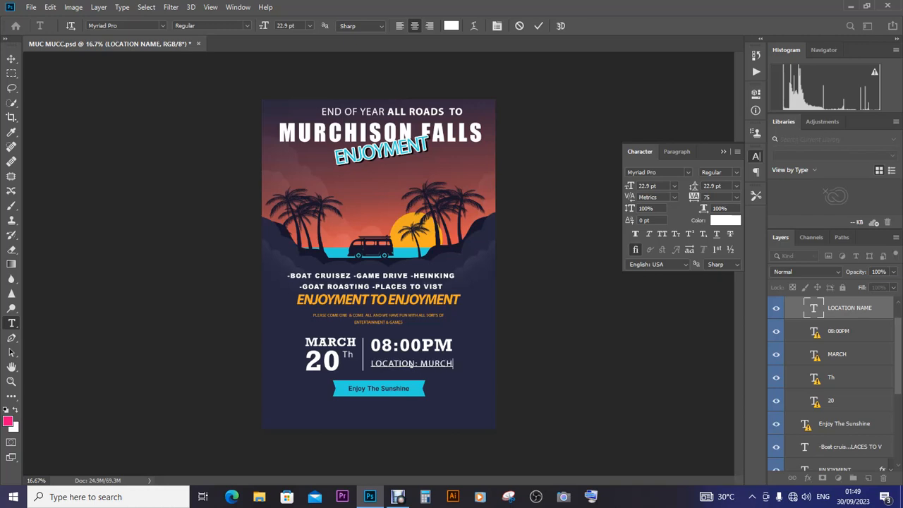
pyautogui.write('ISON')
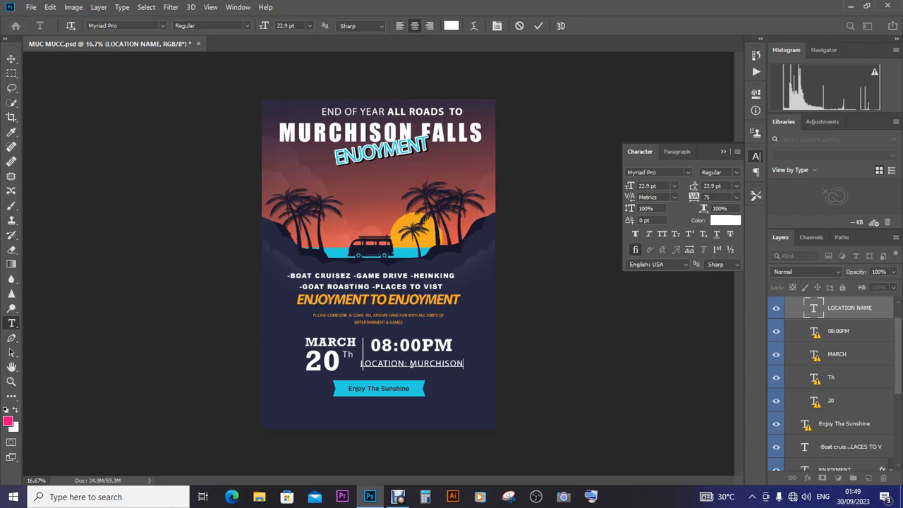
pyautogui.write('FALLS')
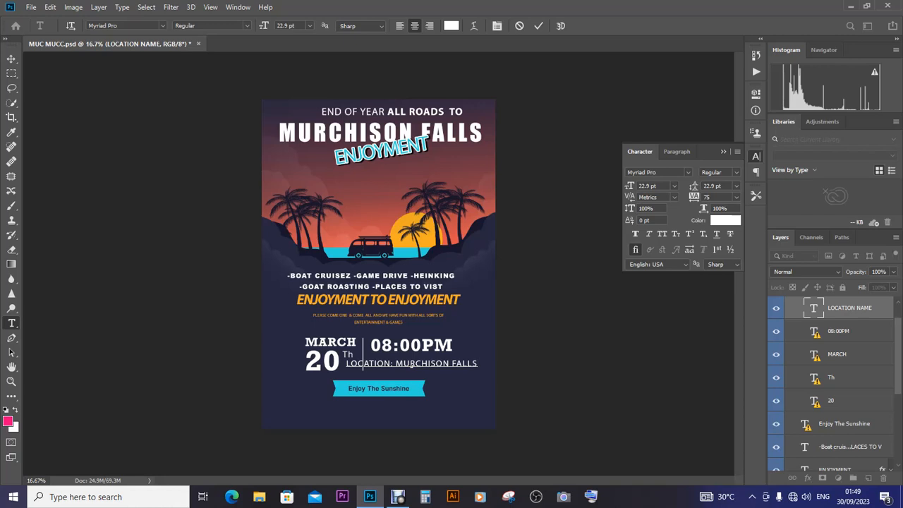
pyautogui.hotkey('ctrl', 'Left')
pyautogui.hotkey('ctrl', 'Left')
pyautogui.press('Return')
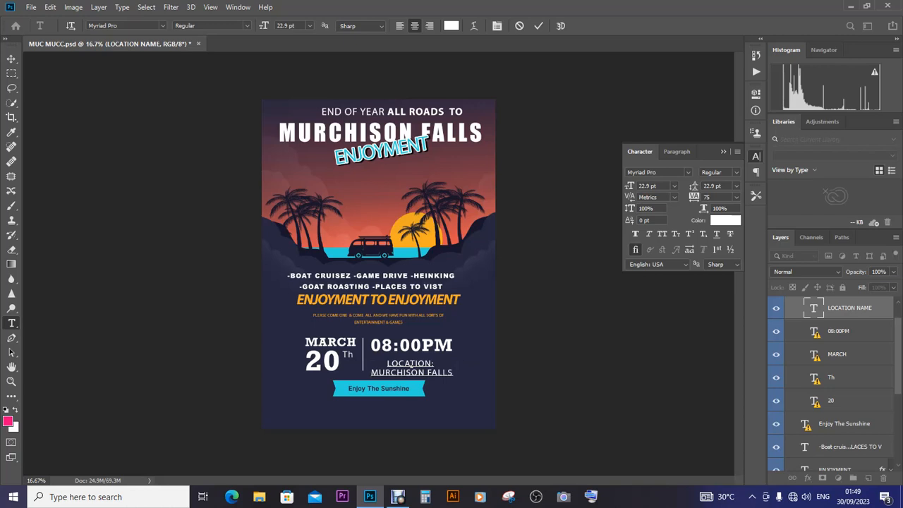
# Make the word LOCATION bold in the location text and finish editing it
pyautogui.moveTo(386, 364); pyautogui.dragTo(430, 364)
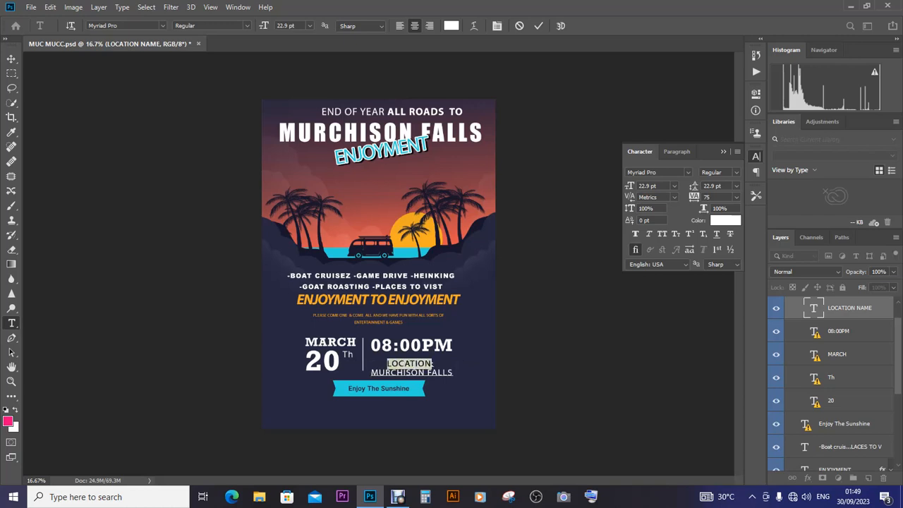
pyautogui.click(211, 26)
pyautogui.click(205, 55)
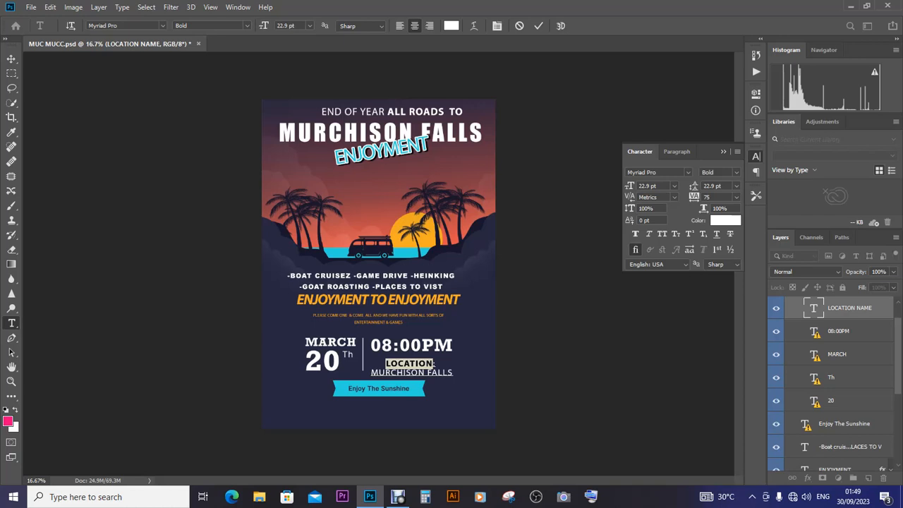
pyautogui.click(11, 59)
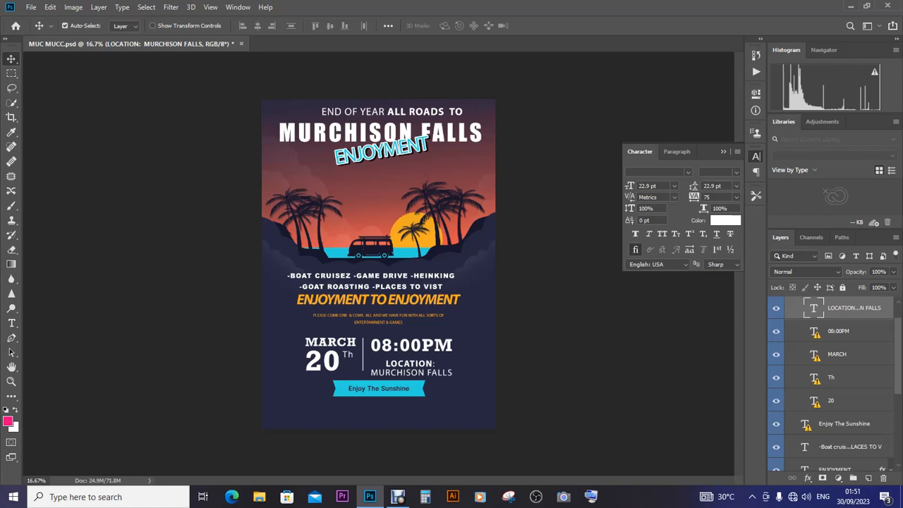
# Replace the month MARCH with DECEMBER, accepting substitution of its missing font
pyautogui.click(11, 323)
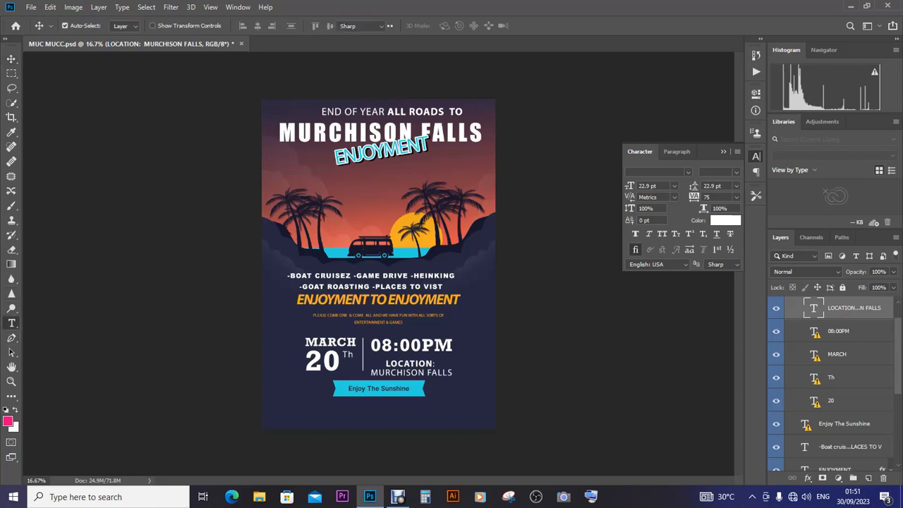
pyautogui.click(321, 342)
pyautogui.press('Return')
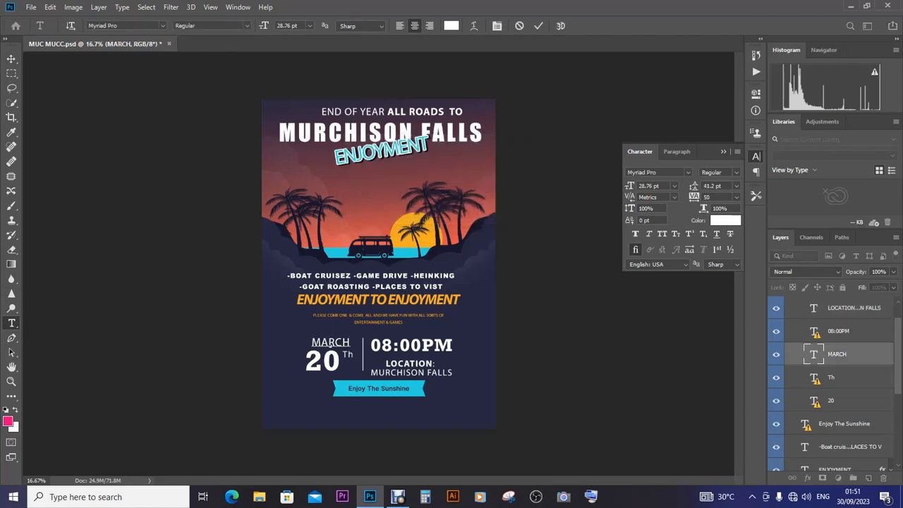
pyautogui.moveTo(311, 343); pyautogui.dragTo(351, 343)
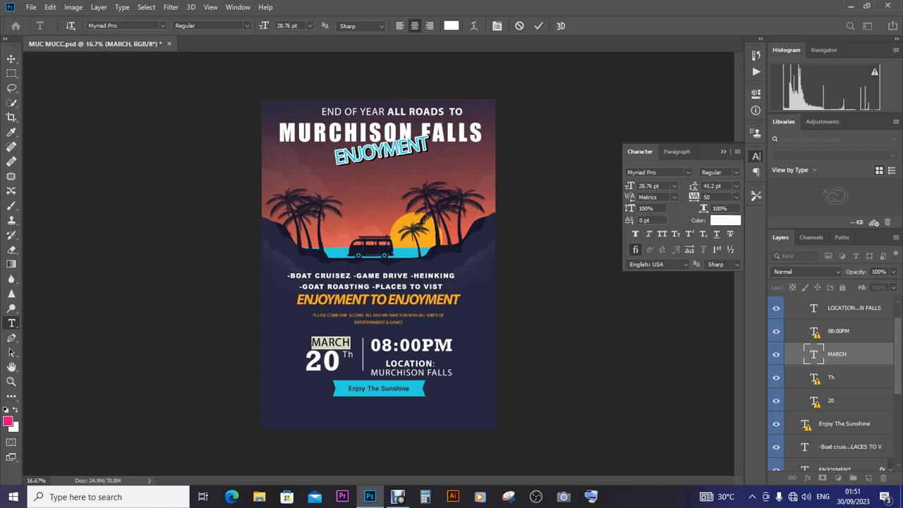
pyautogui.write('dem')
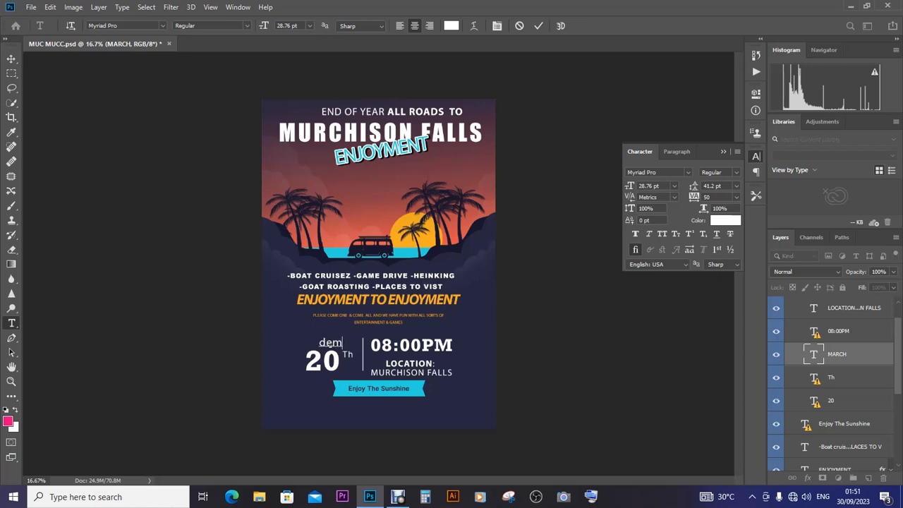
pyautogui.press('BackSpace')
pyautogui.press('BackSpace')
pyautogui.press('BackSpace')
pyautogui.write('DECEMBER')
# Set the font of the whole DECEMBER text to Arial Bold
pyautogui.hotkey('ctrl', 'a')
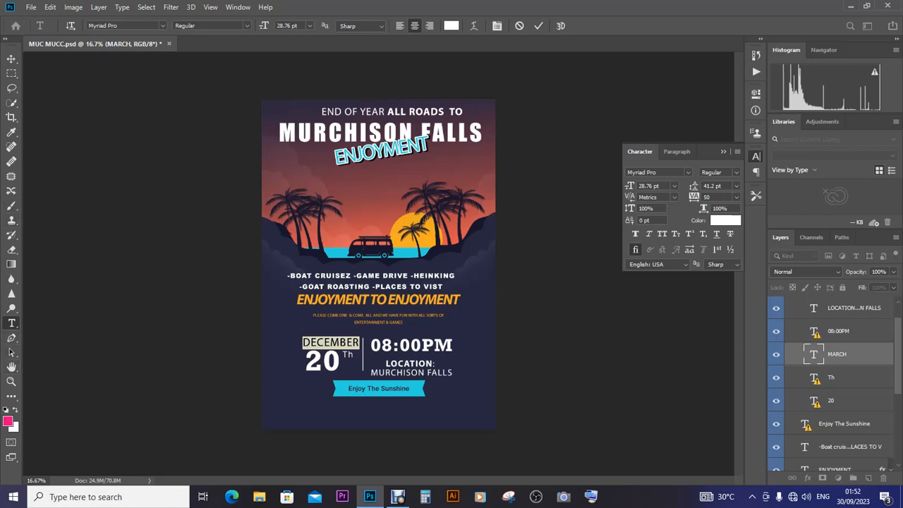
pyautogui.click(103, 26)
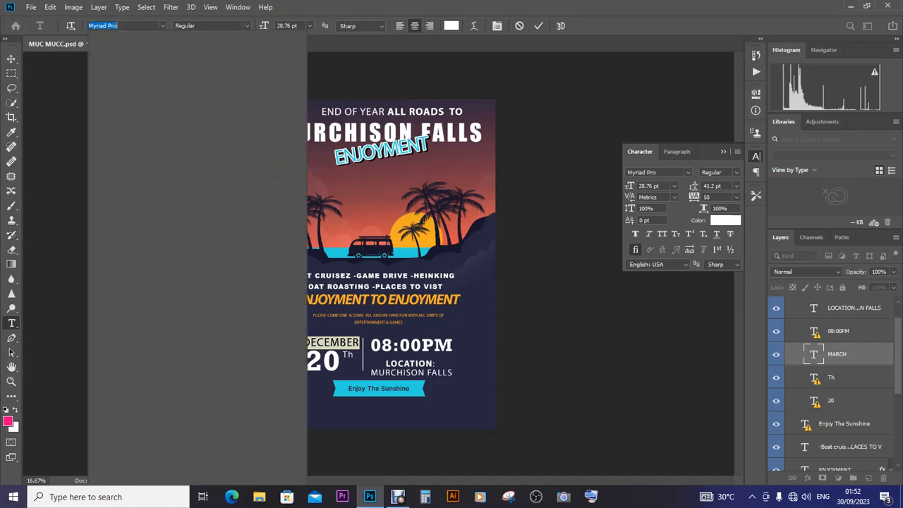
pyautogui.write('ARIA')
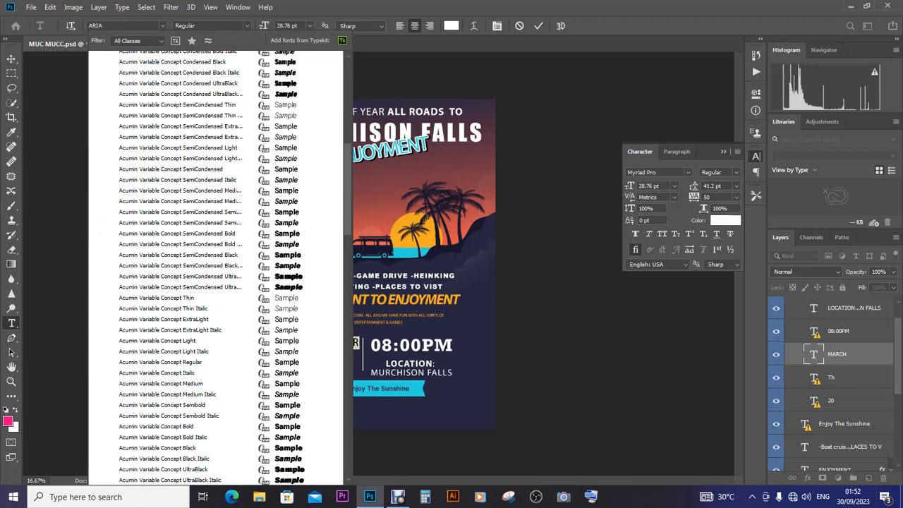
pyautogui.write('L')
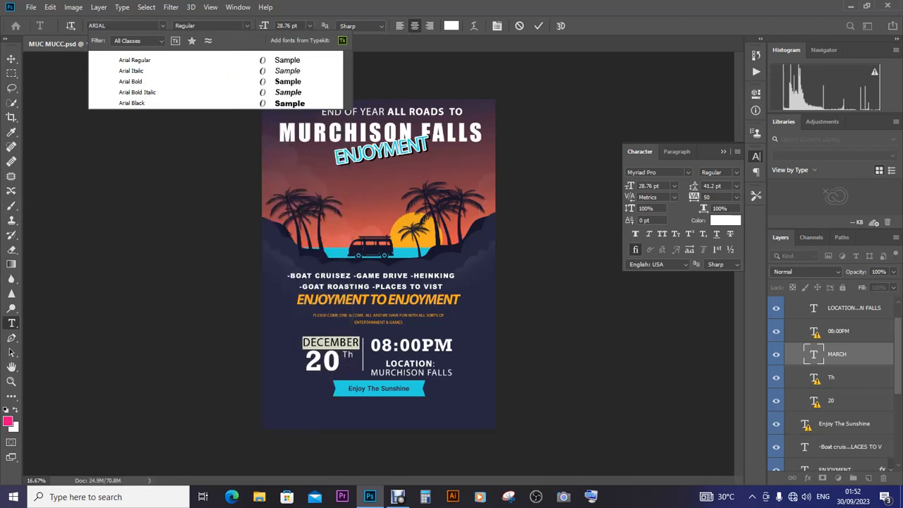
pyautogui.press('Down')
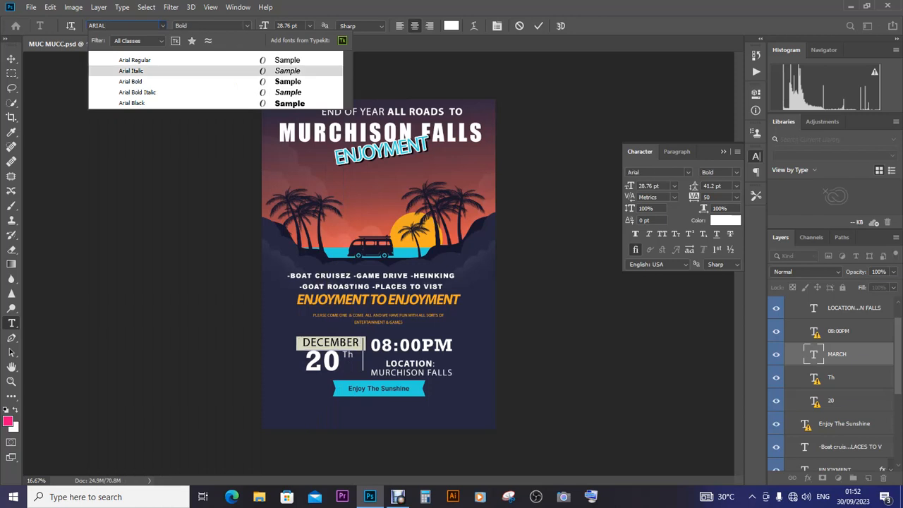
pyautogui.press('Return')
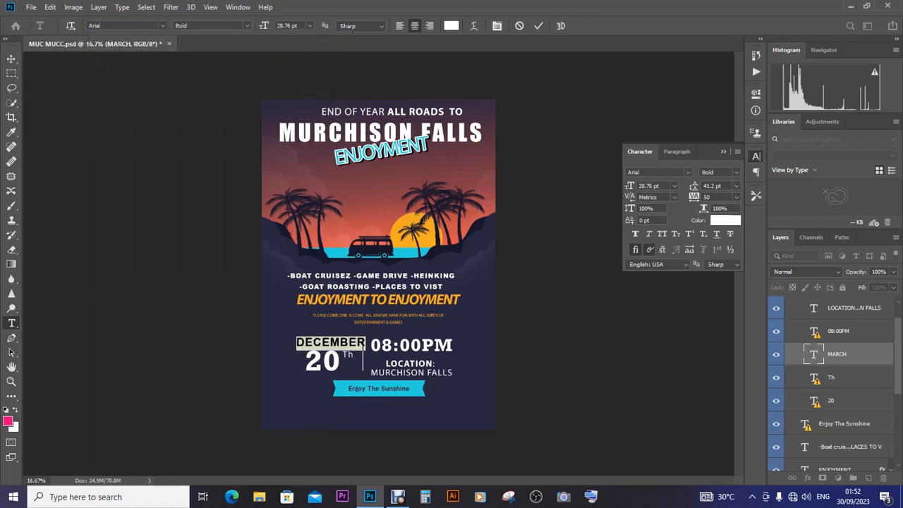
# Set the DECEMBER text's font style to Black and finish editing it
pyautogui.click(247, 26)
pyautogui.click(218, 73)
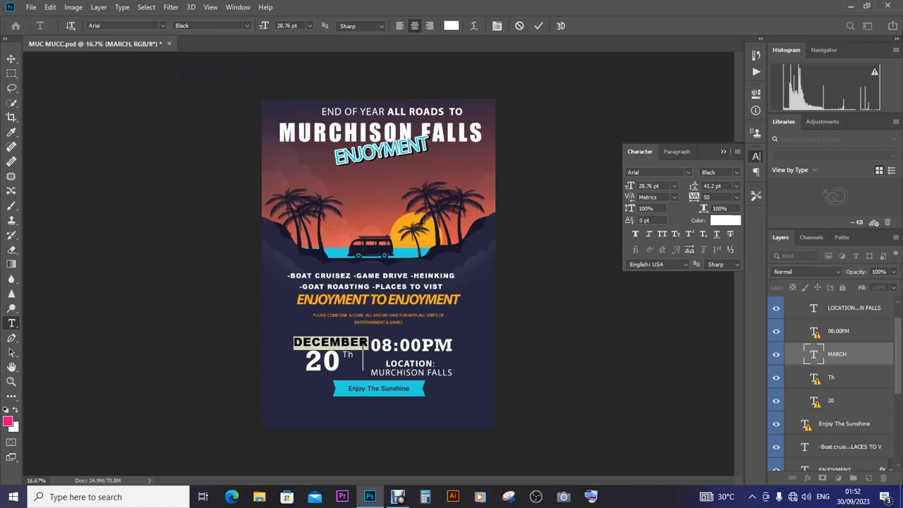
pyautogui.click(11, 58)
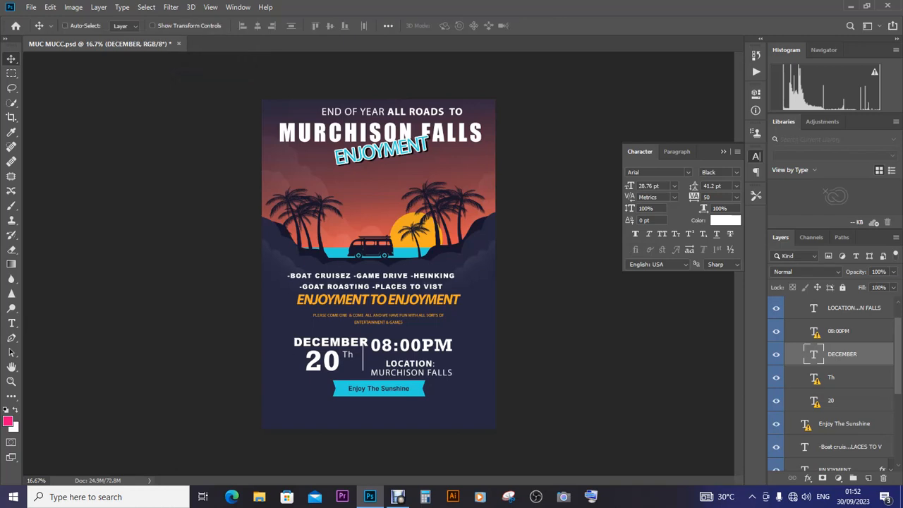
# Nudge the DECEMBER text to the left until it clears the vertical divider line beside the time
pyautogui.hotkey('ctrl', 't')
pyautogui.press('Left')
pyautogui.press('Left')
pyautogui.press('Left')
pyautogui.press('Left')
pyautogui.press('Left')
pyautogui.press('Left')
pyautogui.press('Left')
pyautogui.press('Left')
pyautogui.press('Left')
pyautogui.press('Left')
pyautogui.press('Left')
pyautogui.press('Left')
pyautogui.press('Left')
pyautogui.press('Left')
pyautogui.press('Left')
pyautogui.press('Left')
pyautogui.press('Left')
pyautogui.press('Left')
pyautogui.press('Left')
pyautogui.press('Left')
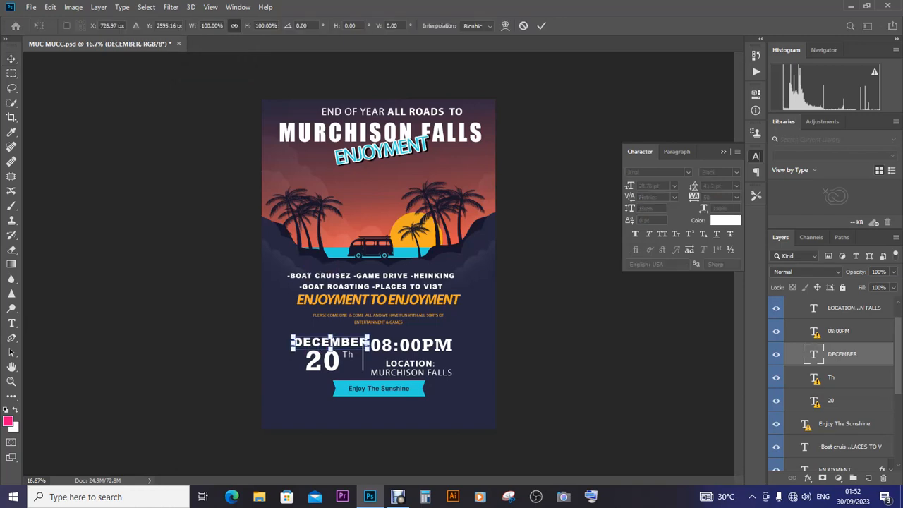
pyautogui.press('Left')
pyautogui.press('Left')
pyautogui.press('Left')
pyautogui.press('Left')
pyautogui.press('Left')
pyautogui.press('Left')
pyautogui.press('Left')
pyautogui.press('Left')
pyautogui.press('Left')
pyautogui.press('Left')
pyautogui.press('Left')
pyautogui.press('Left')
pyautogui.press('Left')
pyautogui.press('Left')
pyautogui.press('Left')
pyautogui.press('Left')
pyautogui.press('Left')
pyautogui.press('Left')
pyautogui.press('Left')
pyautogui.press('Left')
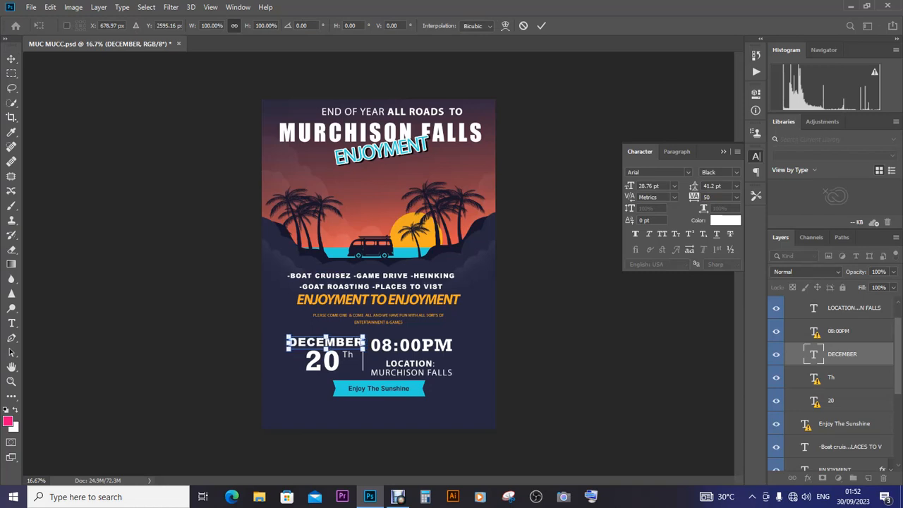
pyautogui.hotkey('ctrl', '+')
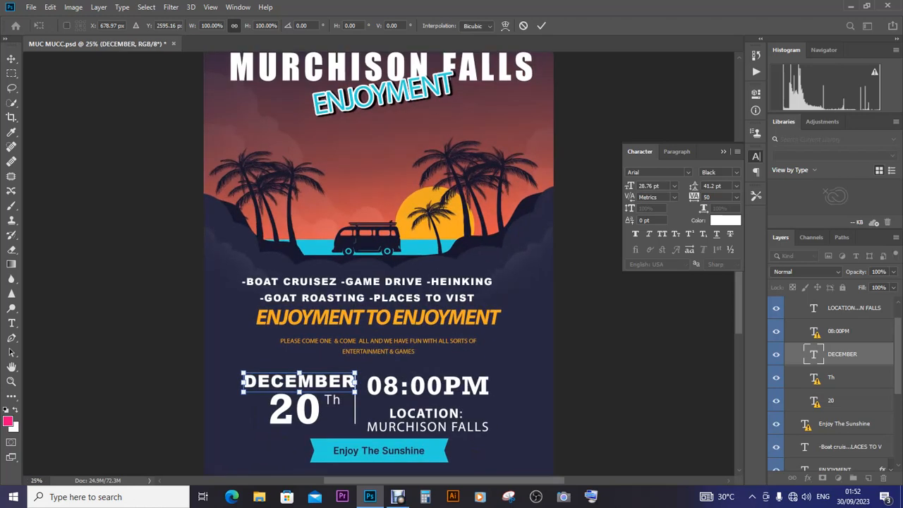
pyautogui.scroll(-5, 379, 261)
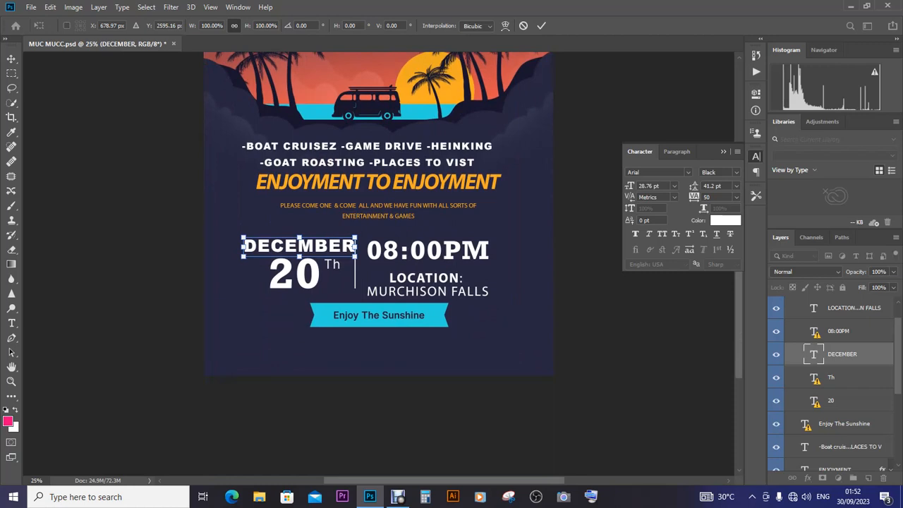
pyautogui.press('Return')
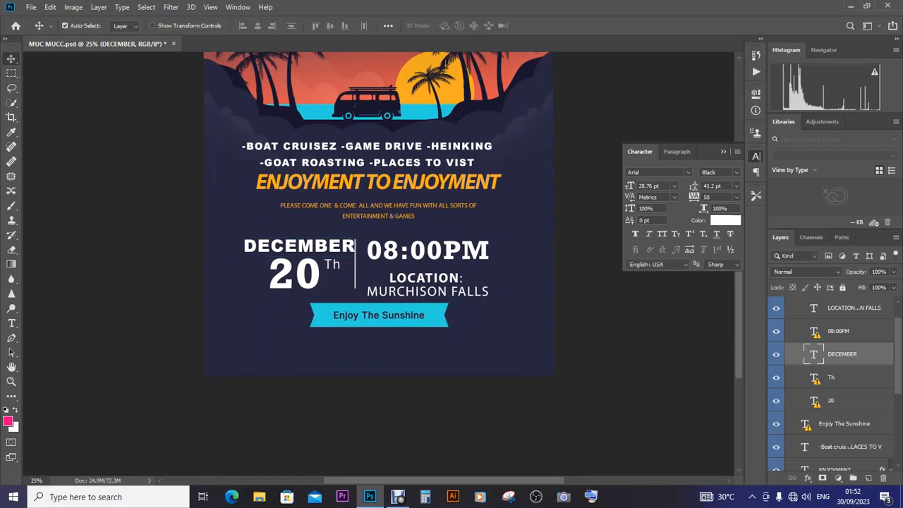
pyautogui.press('Left')
pyautogui.press('Left')
pyautogui.press('Left')
pyautogui.press('Left')
pyautogui.press('Left')
pyautogui.press('Left')
pyautogui.press('Left')
pyautogui.press('Left')
pyautogui.press('Left')
pyautogui.press('Left')
pyautogui.press('Left')
pyautogui.press('Left')
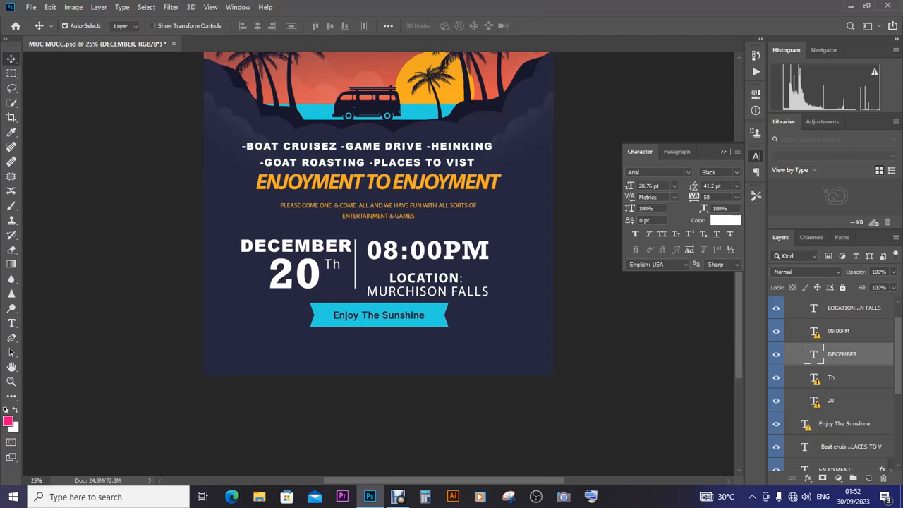
# Replace the day number 20 with 8 TO 10, accepting substitution of its missing font, and finish editing it
pyautogui.click(12, 323)
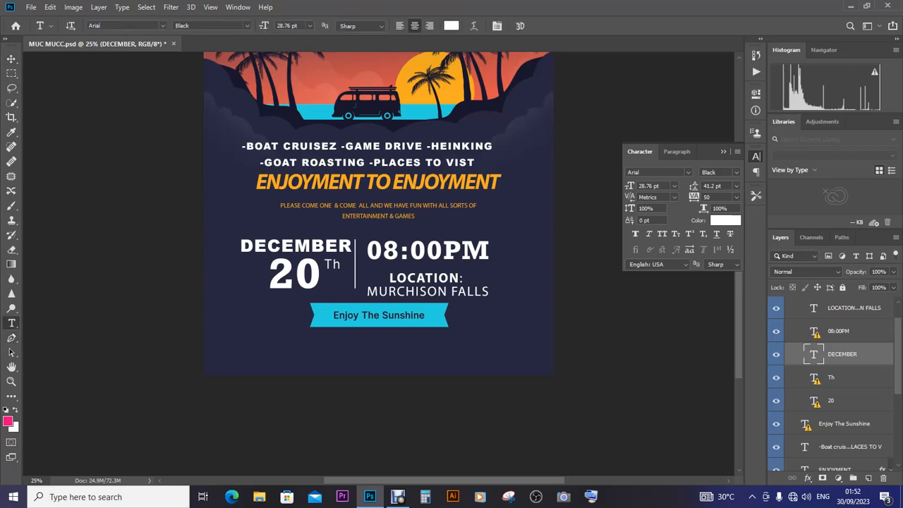
pyautogui.moveTo(317, 280); pyautogui.dragTo(273, 282)
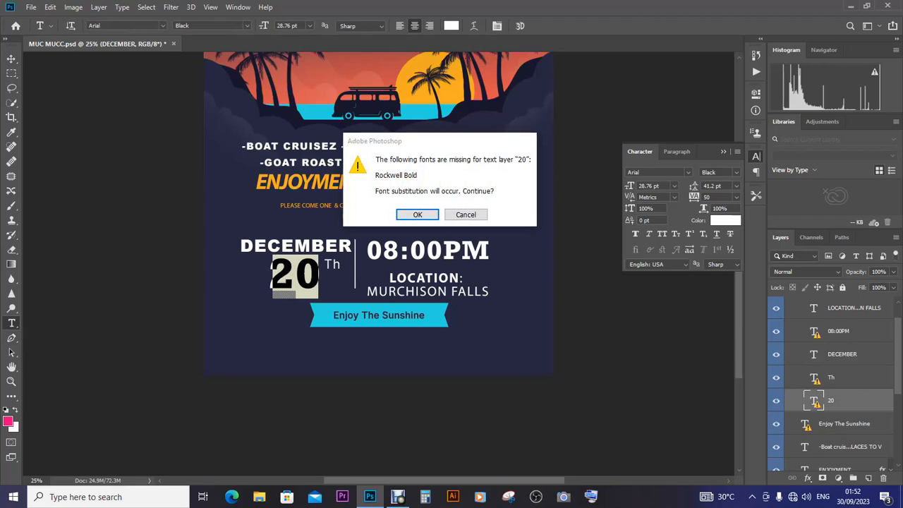
pyautogui.press('Return')
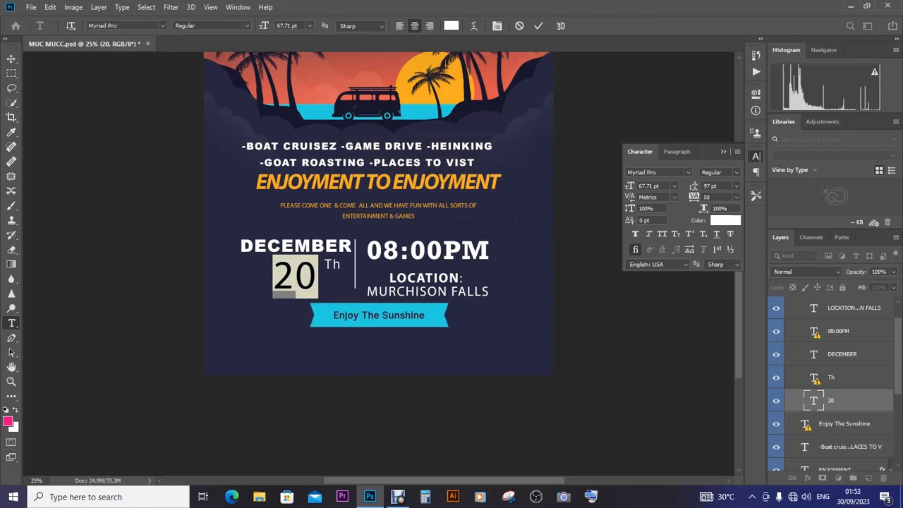
pyautogui.click(317, 276)
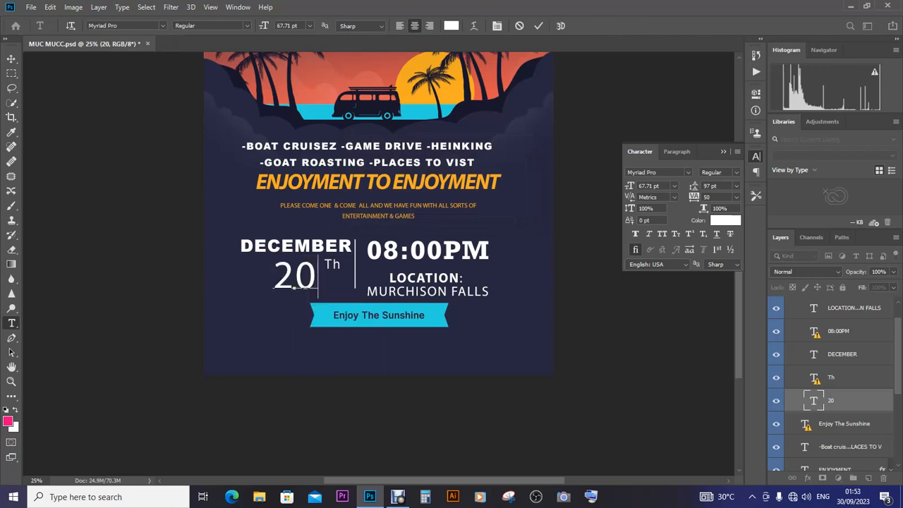
pyautogui.press('BackSpace')
pyautogui.press('BackSpace')
pyautogui.write('8')
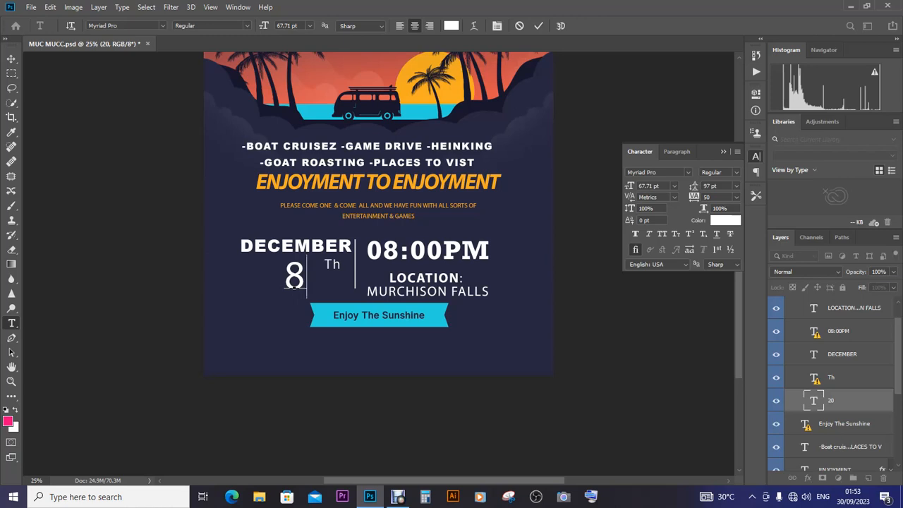
pyautogui.write(' TO')
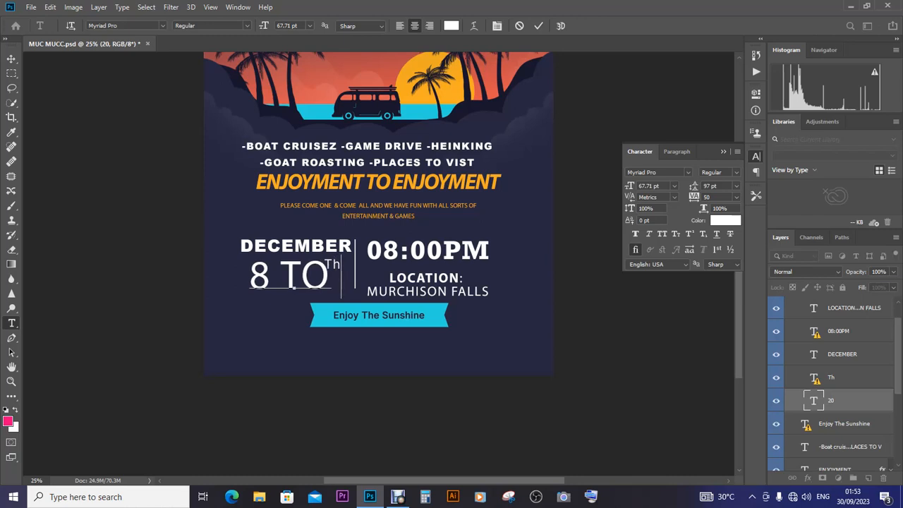
pyautogui.write(' 10')
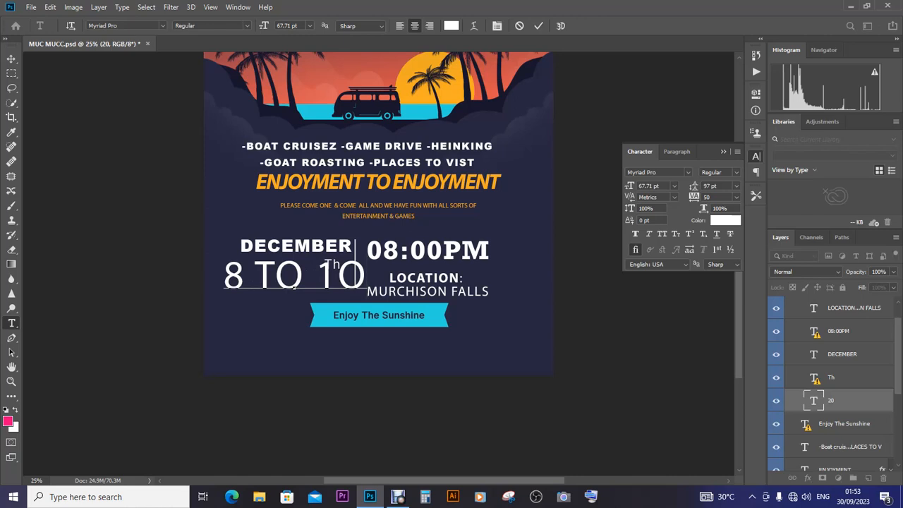
pyautogui.click(11, 59)
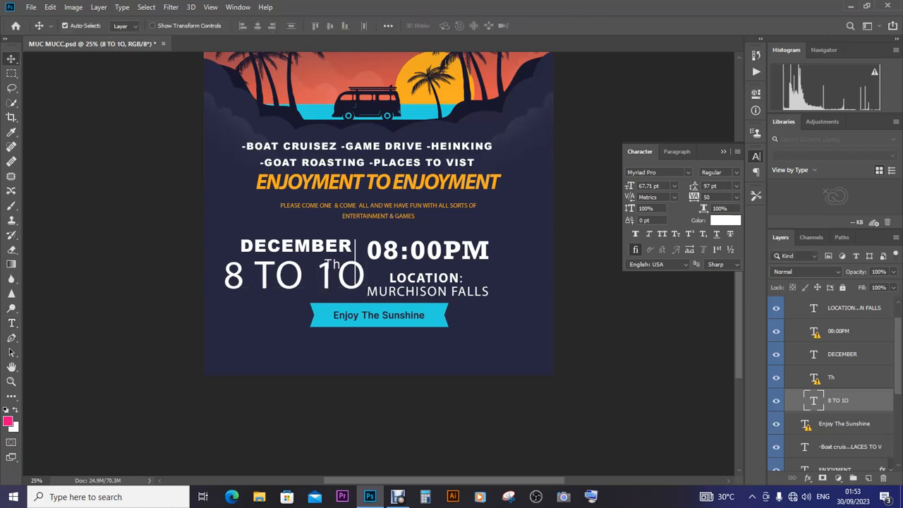
# Scale the 8 TO 10 text down to about 36% and place it below DECEMBER
pyautogui.hotkey('ctrl', 't')
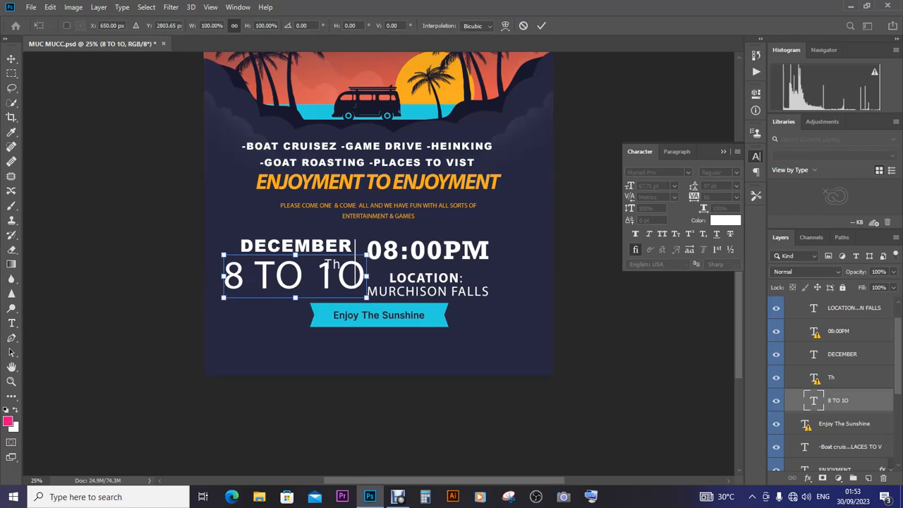
pyautogui.moveTo(366, 255); pyautogui.dragTo(332, 263)
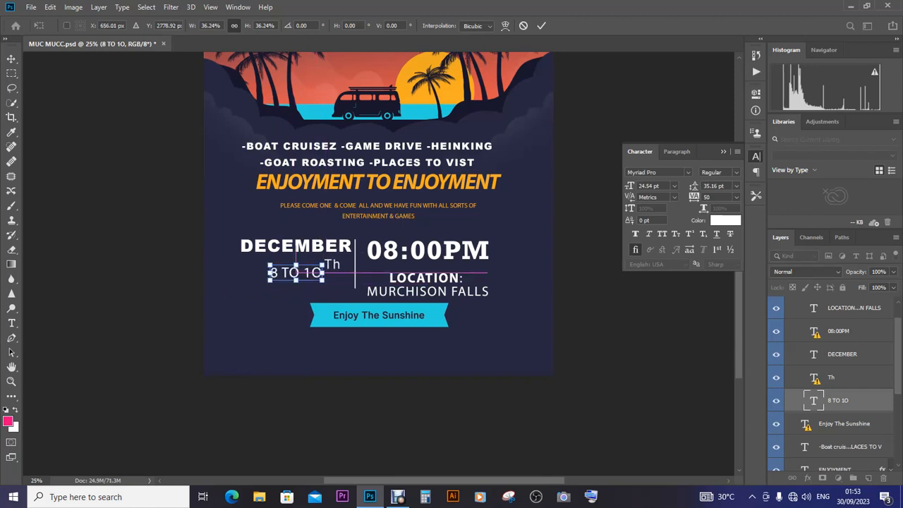
pyautogui.press('Return')
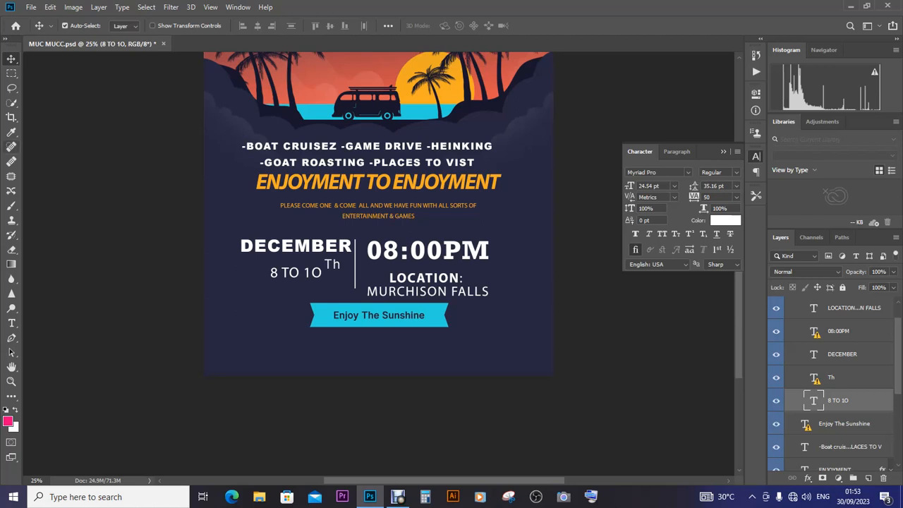
# Replace the 8 TO 10 text below DECEMBER with the word From
pyautogui.click(12, 322)
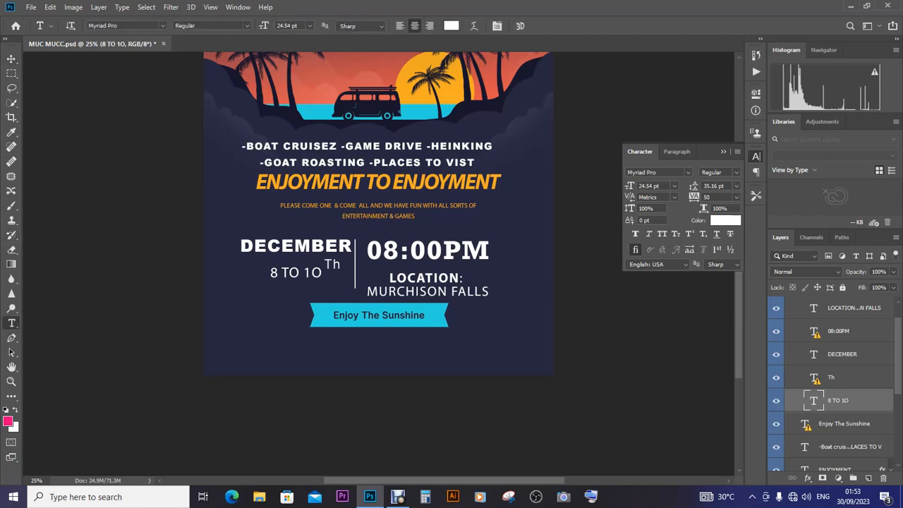
pyautogui.moveTo(323, 272); pyautogui.dragTo(269, 272)
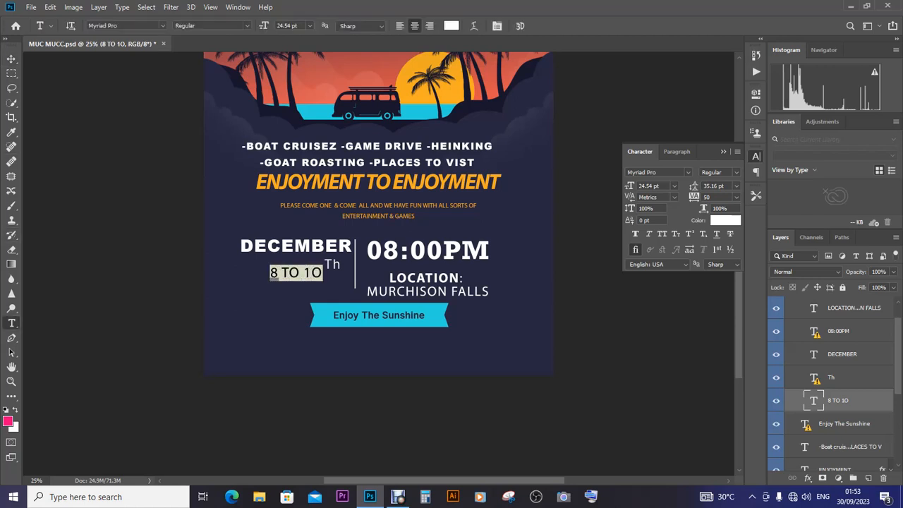
pyautogui.write('fRON')
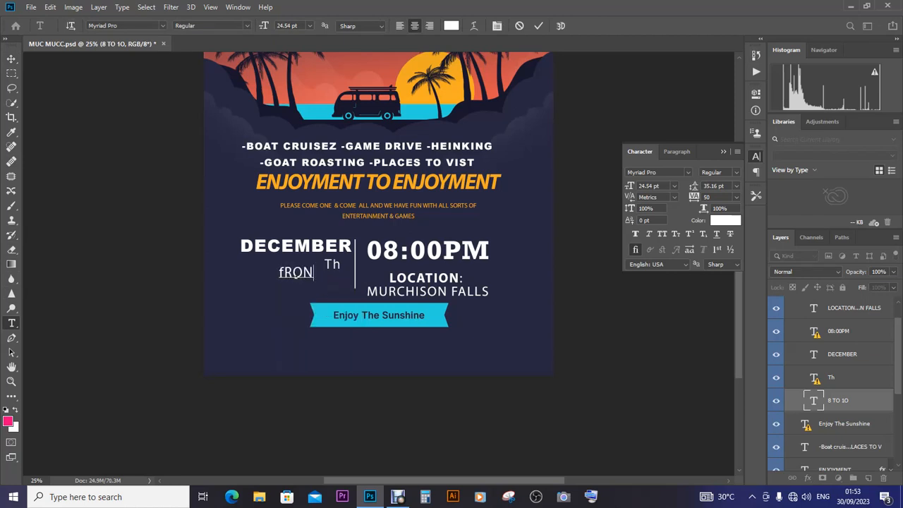
pyautogui.press('BackSpace')
pyautogui.press('BackSpace')
pyautogui.press('BackSpace')
pyautogui.press('BackSpace')
pyautogui.write('Erom')
pyautogui.write(' 8th')
pyautogui.write('e')
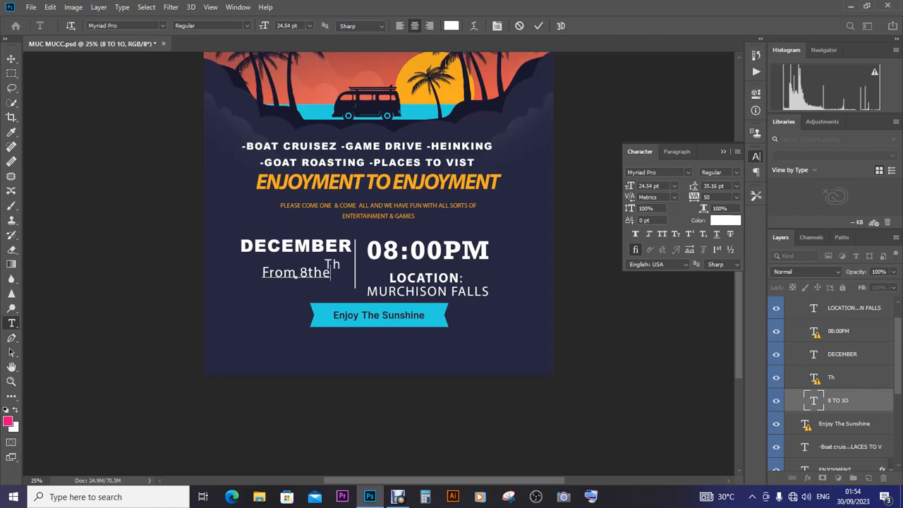
pyautogui.press('Left')
pyautogui.press('Left')
pyautogui.press('BackSpace')
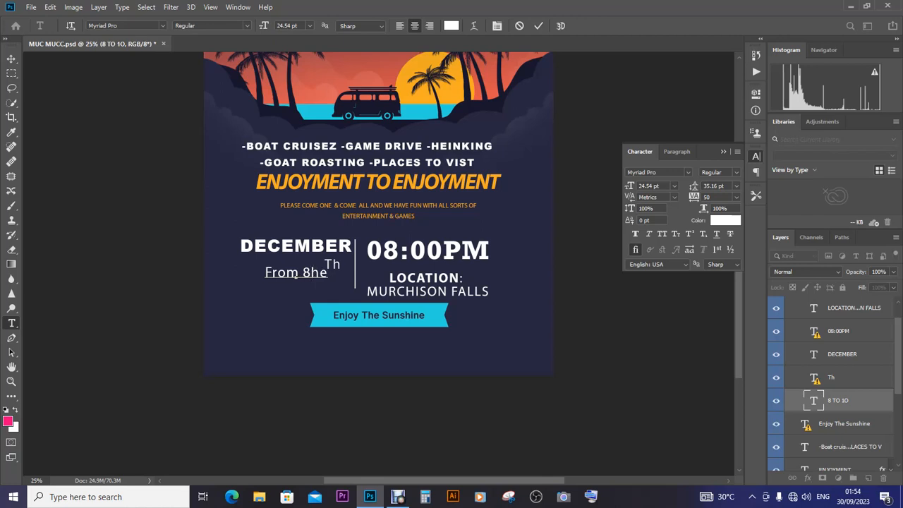
pyautogui.press('BackSpace')
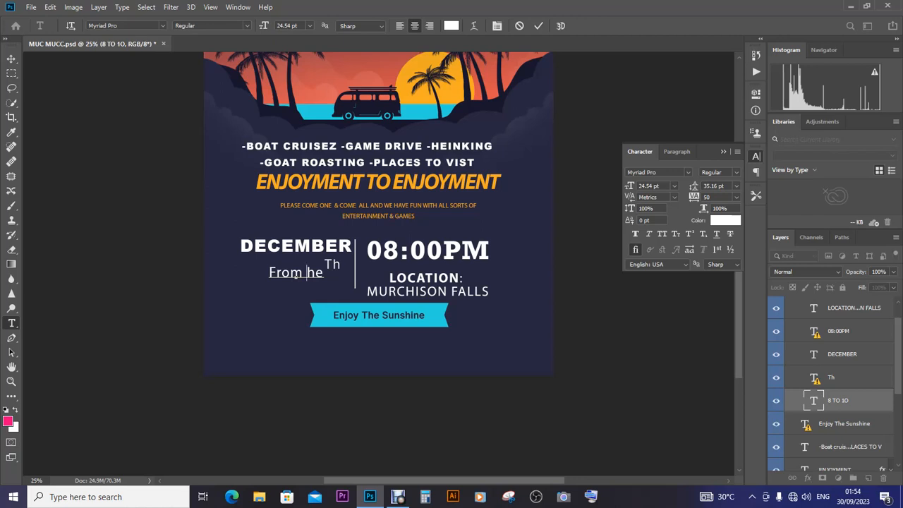
pyautogui.press('Right')
pyautogui.press('Right')
pyautogui.press('BackSpace')
pyautogui.press('BackSpace')
pyautogui.hotkey('alt', 'space')
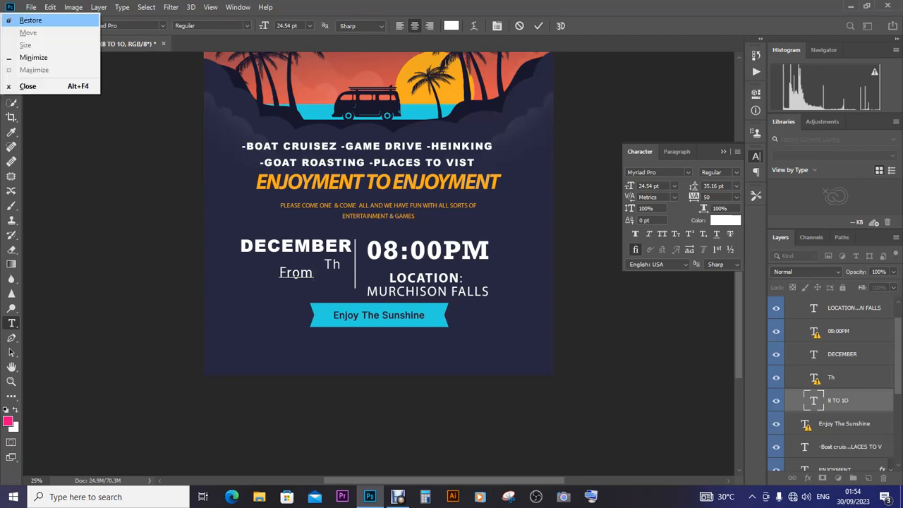
pyautogui.press('Escape')
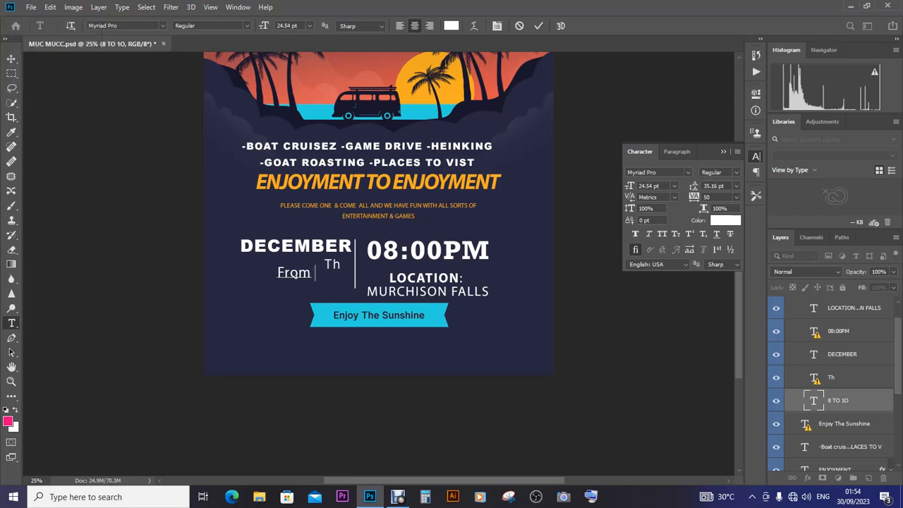
# Complete the date text as From 8th - 10Th and finish editing it
pyautogui.write('fr')
pyautogui.press('BackSpace')
pyautogui.press('BackSpace')
pyautogui.press('BackSpace')
pyautogui.write('8th to')
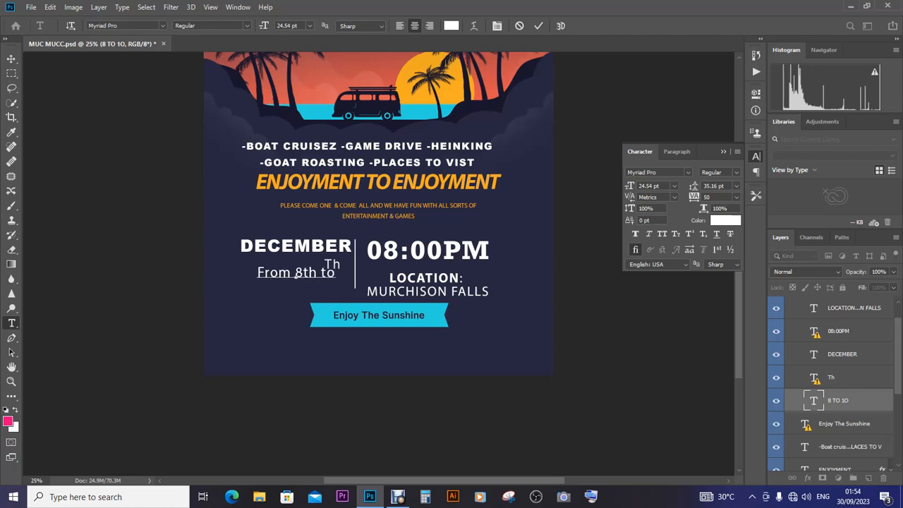
pyautogui.press('BackSpace')
pyautogui.press('BackSpace')
pyautogui.press('BackSpace')
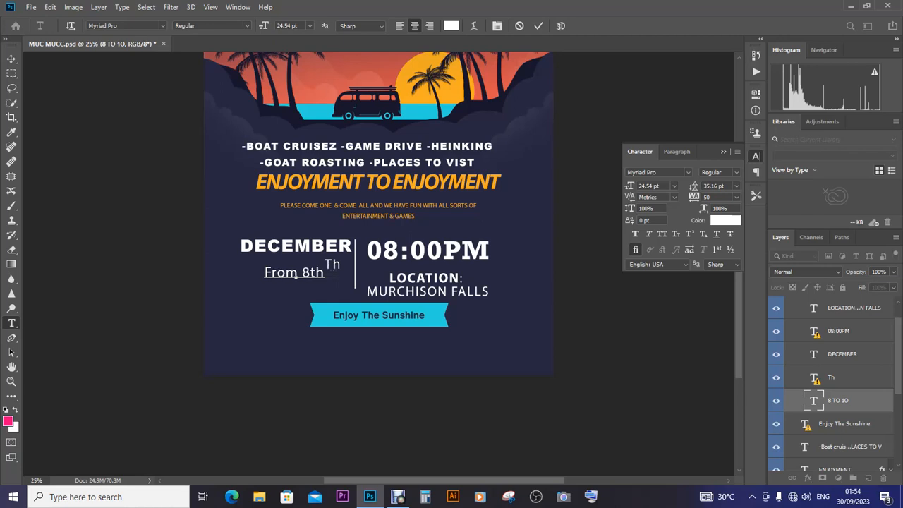
pyautogui.write('-')
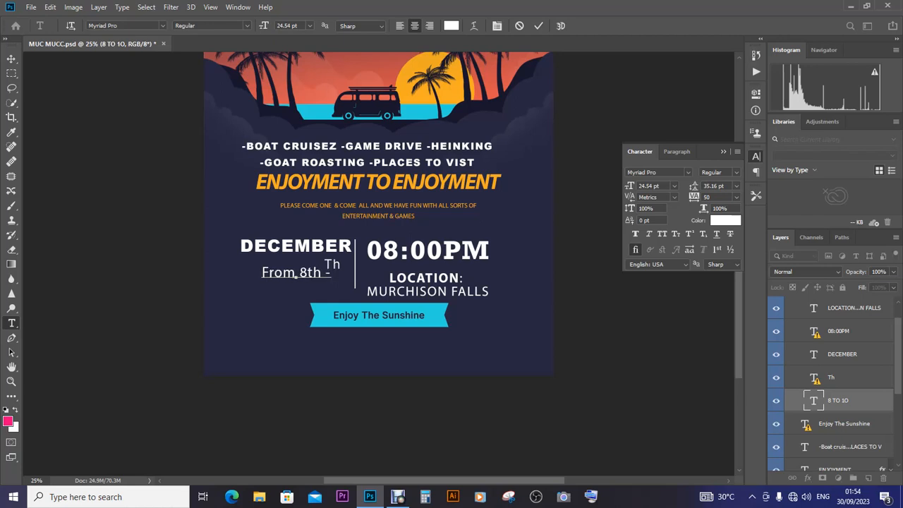
pyautogui.write(' 10')
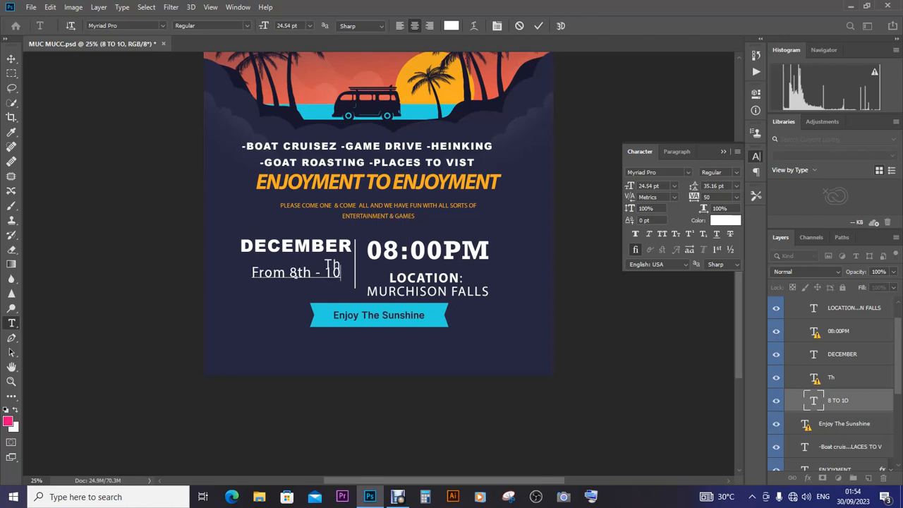
pyautogui.write('Th')
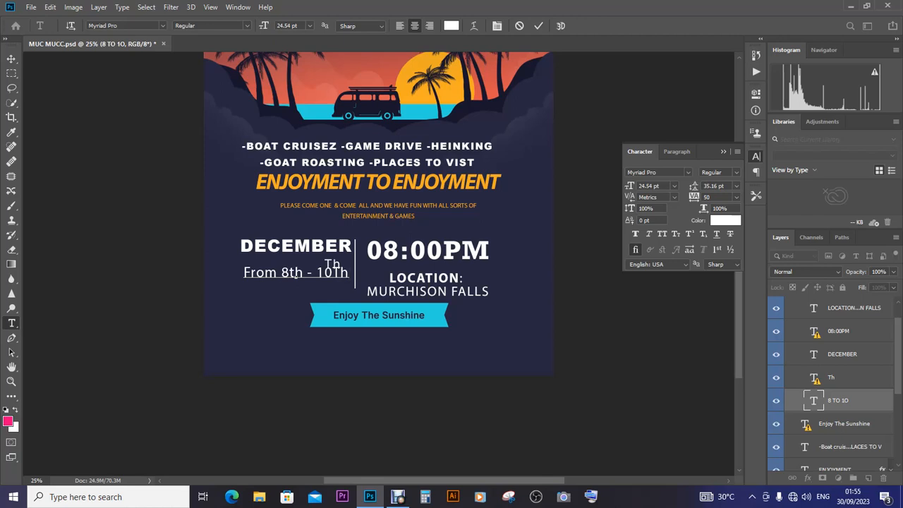
pyautogui.moveTo(281, 273); pyautogui.dragTo(290, 273)
pyautogui.click(278, 273)
pyautogui.click(12, 59)
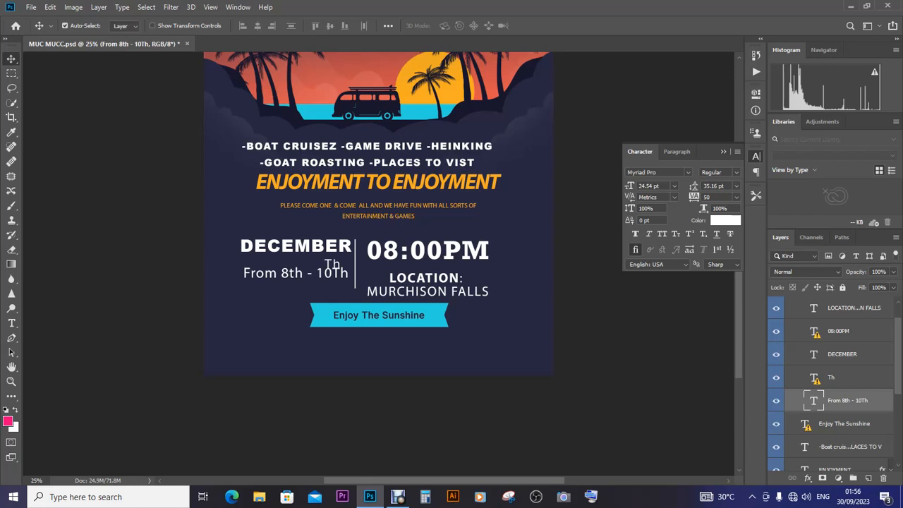
# Delete the leftover Th text layer and place the From 8th - 10Th text directly below DECEMBER
pyautogui.moveTo(284, 274); pyautogui.dragTo(259, 303)
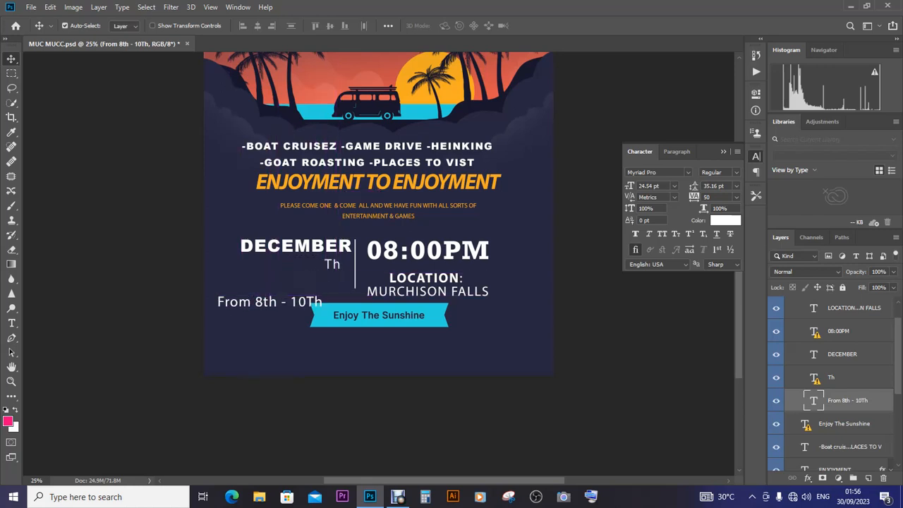
pyautogui.click(333, 264)
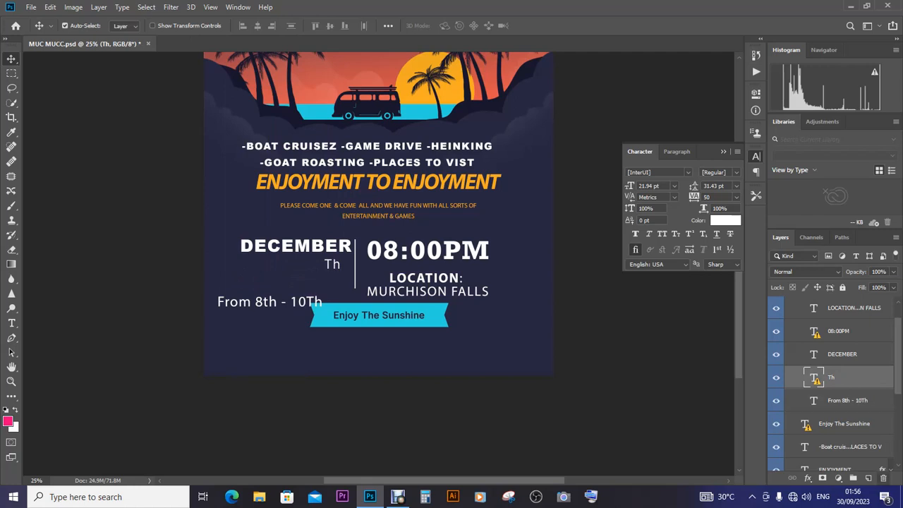
pyautogui.click(883, 478)
pyautogui.click(398, 188)
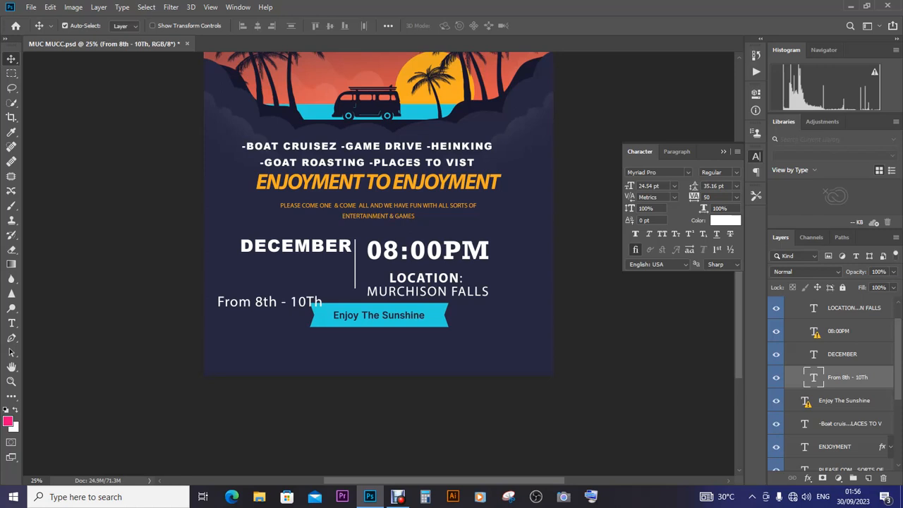
pyautogui.moveTo(297, 296); pyautogui.dragTo(329, 239)
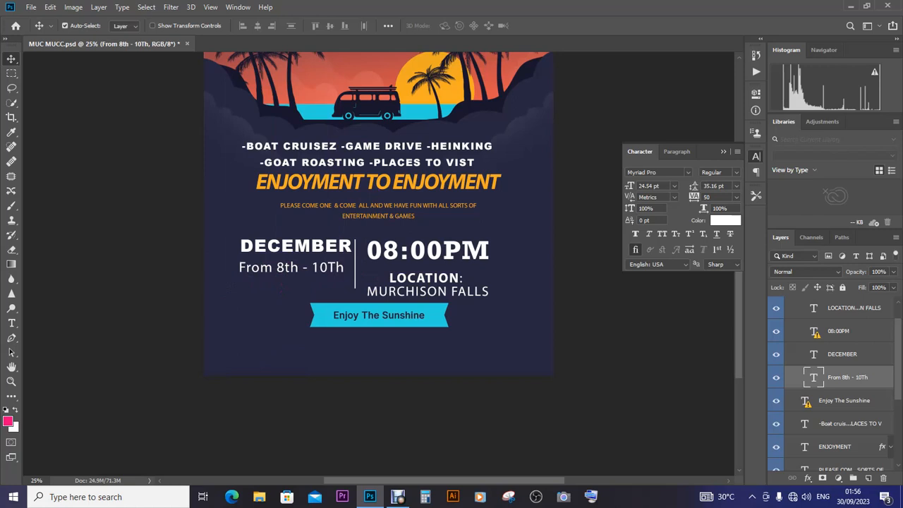
# Change the word From in the date text to FROM: in capitals with a colon
pyautogui.press('t')
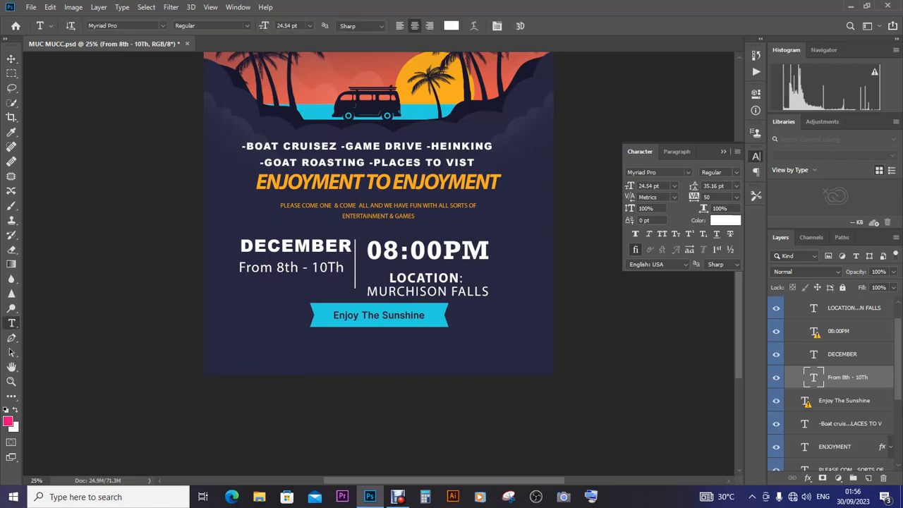
pyautogui.click(273, 266)
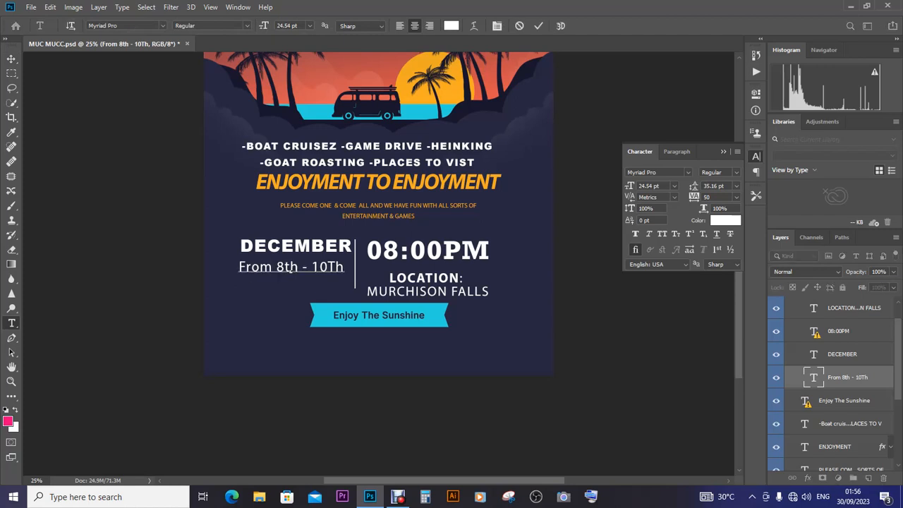
pyautogui.write(':')
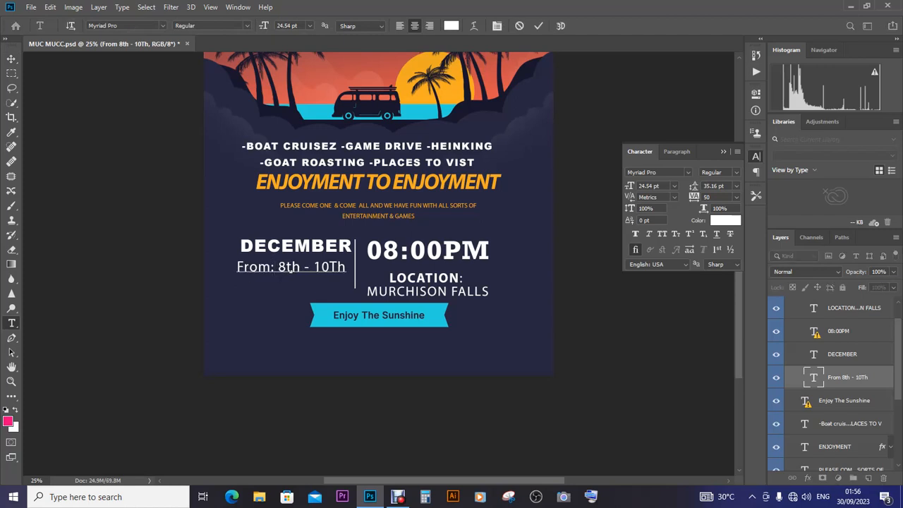
pyautogui.press('Right')
pyautogui.hotkey('shift', 'Left')
pyautogui.hotkey('shift', 'Left')
pyautogui.hotkey('shift', 'Left')
pyautogui.hotkey('shift', 'Left')
pyautogui.press('Right')
pyautogui.press('Right')
pyautogui.hotkey('shift', 'Left')
pyautogui.hotkey('shift', 'Left')
pyautogui.hotkey('shift', 'Left')
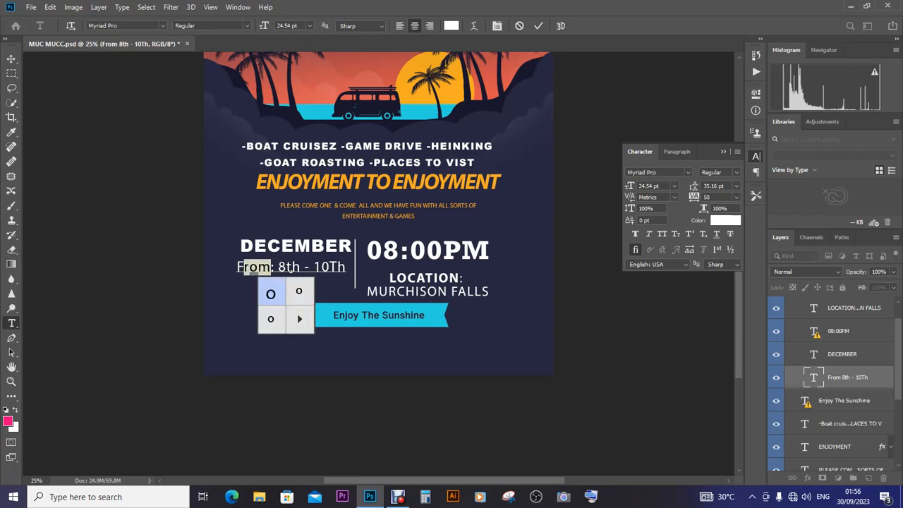
pyautogui.write('R')
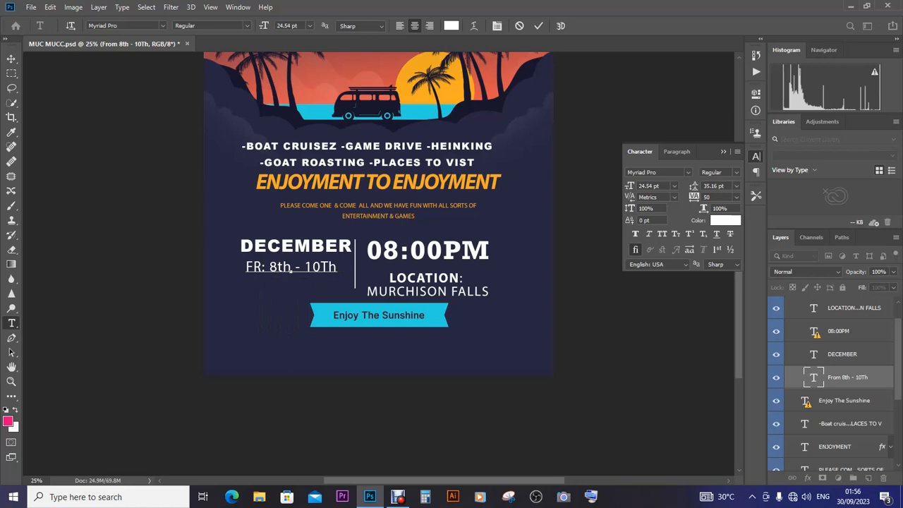
pyautogui.write('OM')
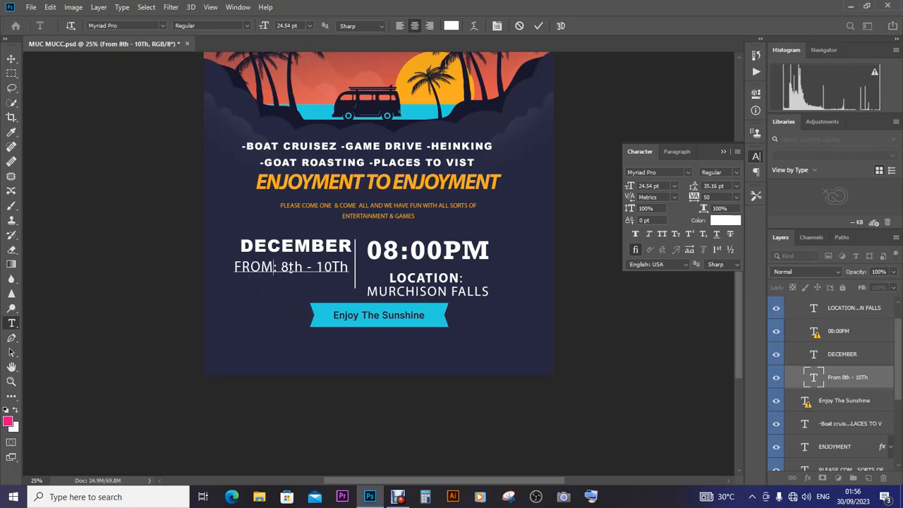
# Set the FROM: part of the date text to the Bold font style
pyautogui.press('Right')
pyautogui.hotkey('shift', 'Left')
pyautogui.hotkey('shift', 'Left')
pyautogui.hotkey('shift', 'Left')
pyautogui.hotkey('shift', 'Left')
pyautogui.hotkey('shift', 'Left')
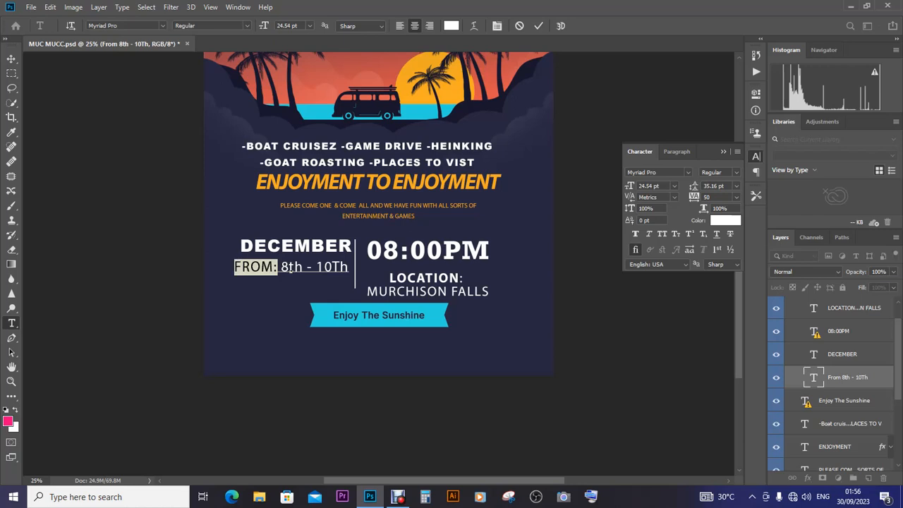
pyautogui.click(247, 26)
pyautogui.click(224, 55)
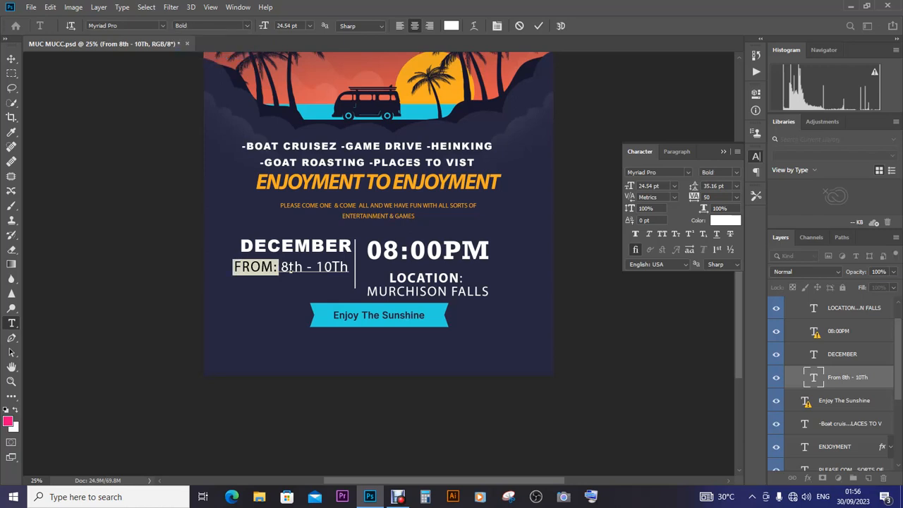
# Rewrite the ordinal suffix after 8 as capital TH and format it as superscript
pyautogui.click(291, 268)
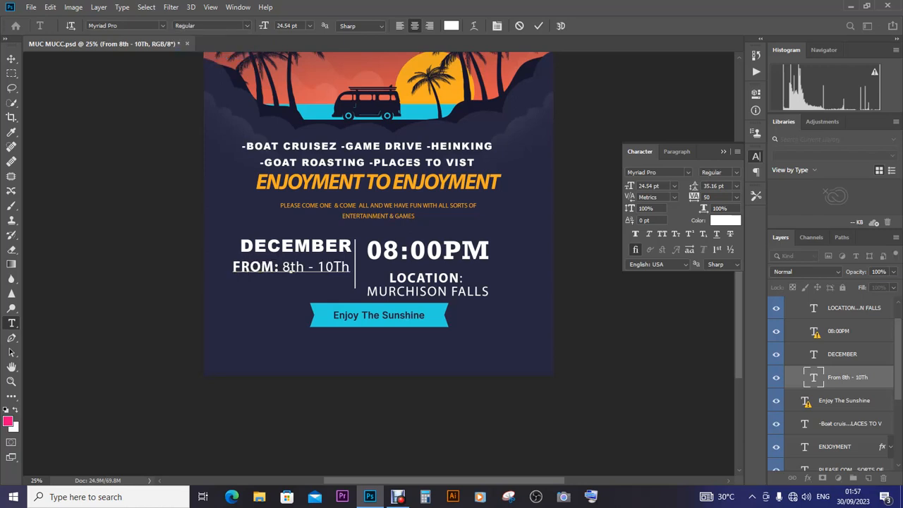
pyautogui.hotkey('shift', 'Right')
pyautogui.hotkey('shift', 'Right')
pyautogui.click(302, 266)
pyautogui.write('TH')
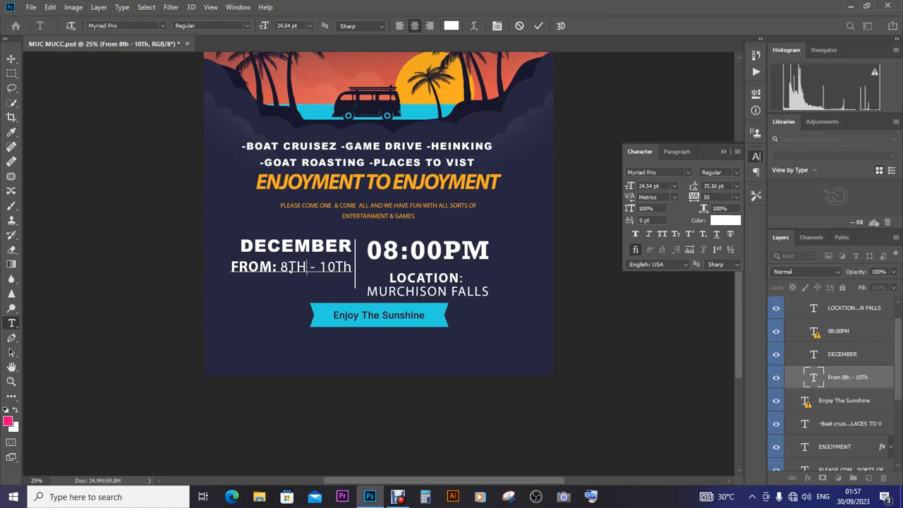
pyautogui.press('Right')
pyautogui.hotkey('shift', 'Left')
pyautogui.hotkey('shift', 'Left')
pyautogui.hotkey('shift', 'Left')
pyautogui.click(688, 234)
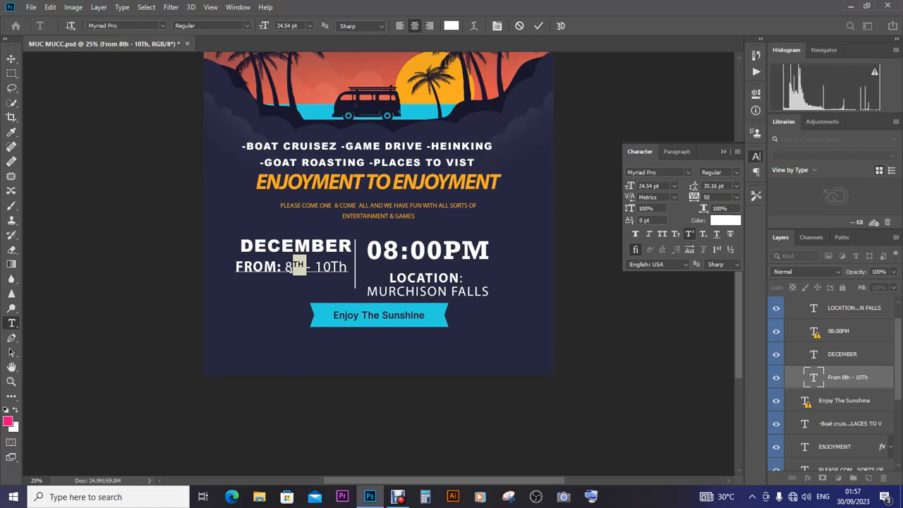
# Rewrite the ordinal suffix after 10 as superscript capital TH and finish editing the date text
pyautogui.click(331, 267)
pyautogui.hotkey('shift', 'Right')
pyautogui.hotkey('shift', 'Right')
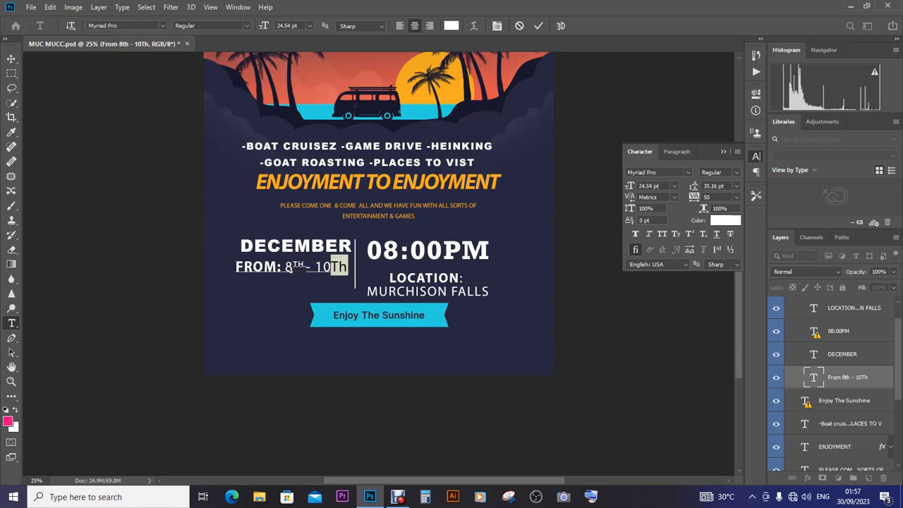
pyautogui.press('Right')
pyautogui.hotkey('shift', 'Right')
pyautogui.press('Right')
pyautogui.press('BackSpace')
pyautogui.write('H')
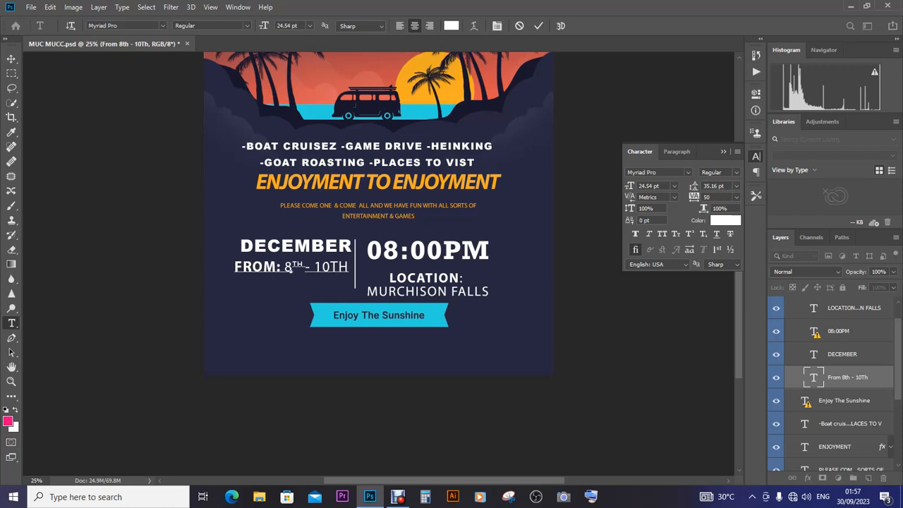
pyautogui.press('Left')
pyautogui.hotkey('shift', 'Right')
pyautogui.press('Left')
pyautogui.press('Left')
pyautogui.hotkey('shift', 'Right')
pyautogui.hotkey('shift', 'Right')
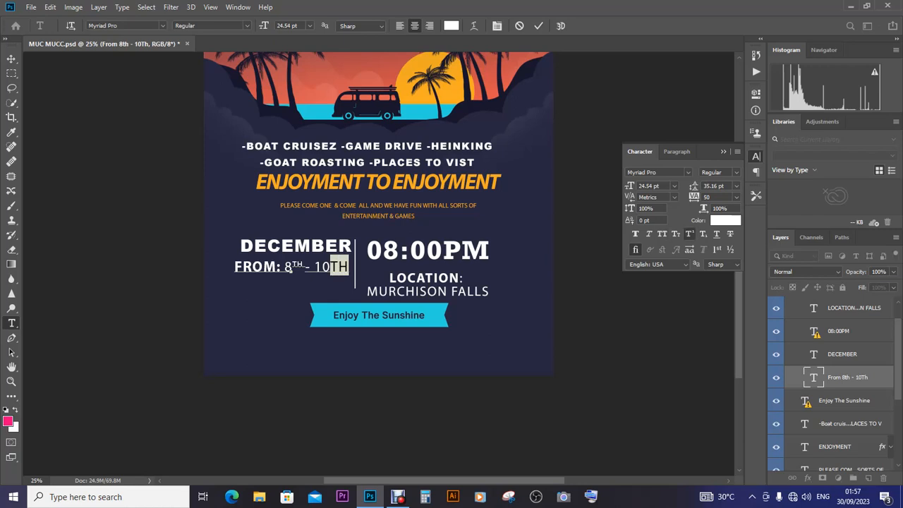
pyautogui.click(689, 233)
pyautogui.click(12, 58)
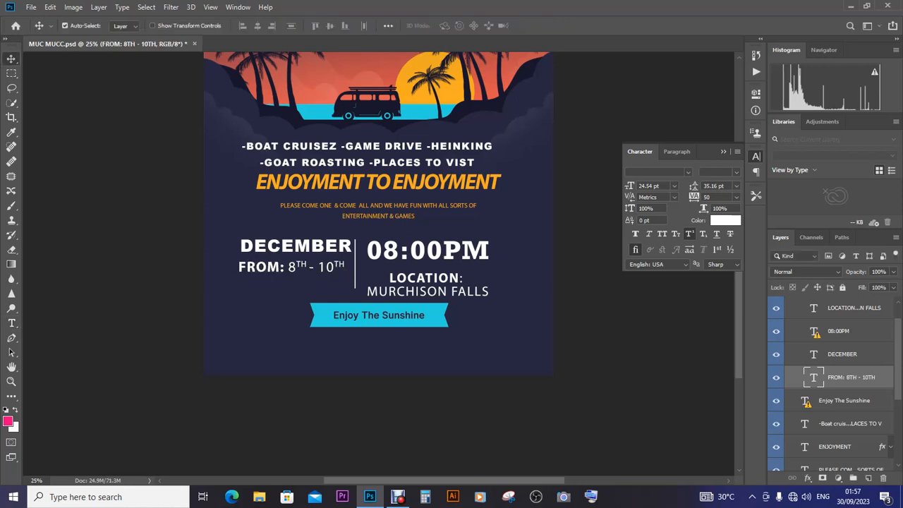
# Save the document, then show the rulers and place a horizontal guide along the upper edge of DECEMBER
pyautogui.press('ctrl')
pyautogui.hotkey('ctrl', 's')
pyautogui.hotkey('ctrl', 'r')
pyautogui.moveTo(295, 57); pyautogui.dragTo(296, 248)
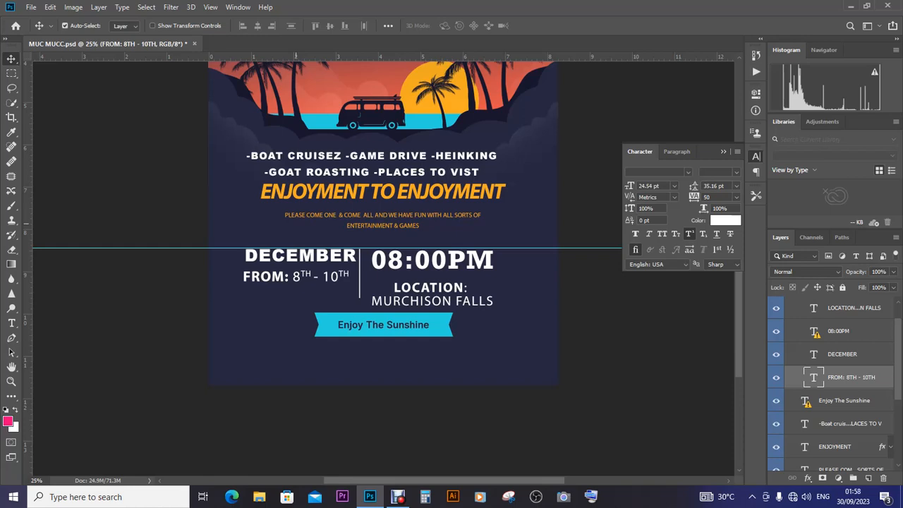
pyautogui.hotkey('ctrl', '-')
pyautogui.hotkey('ctrl', '-')
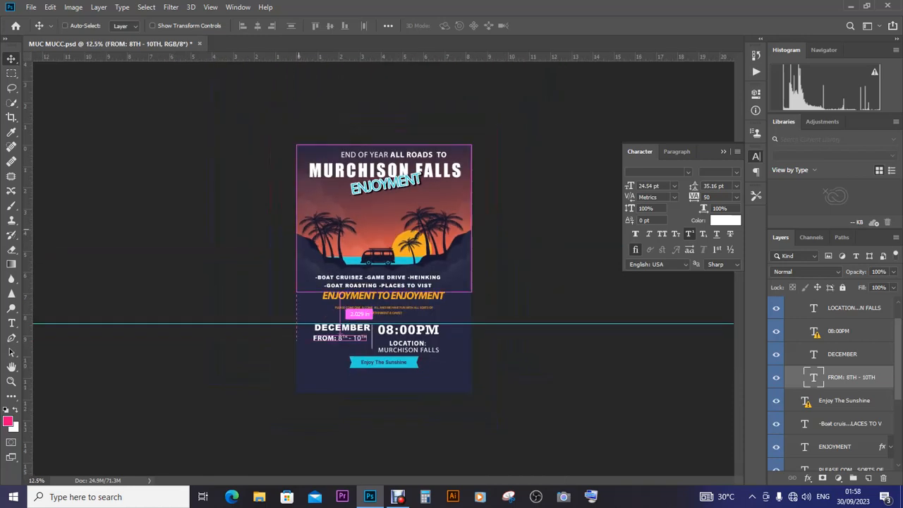
pyautogui.hotkey('ctrl', '+')
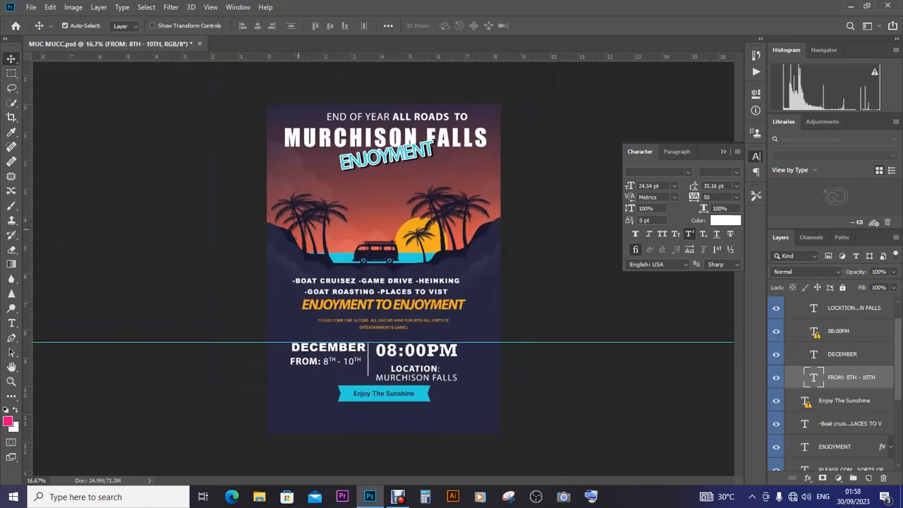